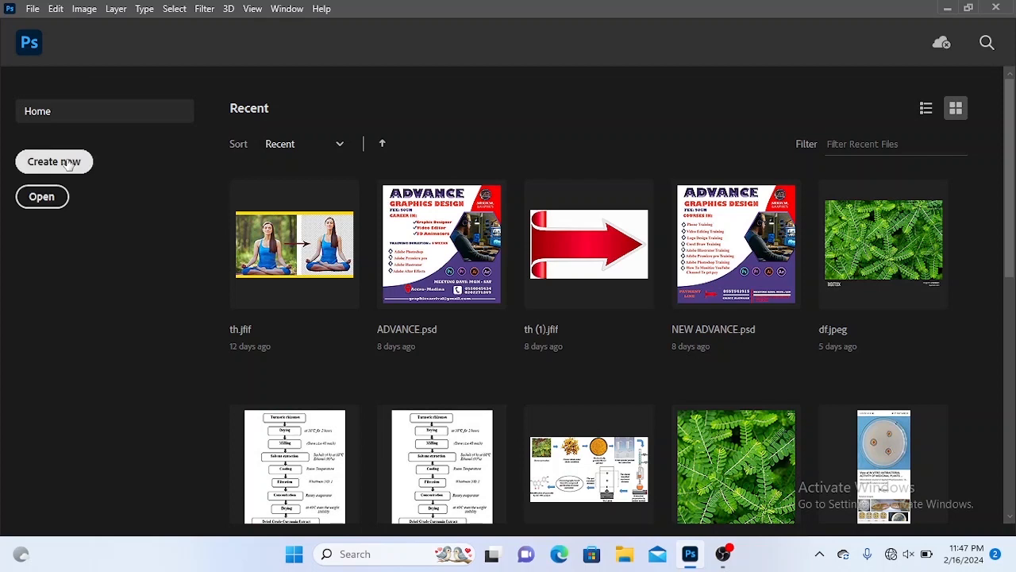
Step: Create a new A4 print document in portrait orientation, with its dimensions expressed in inches
click(68, 162)
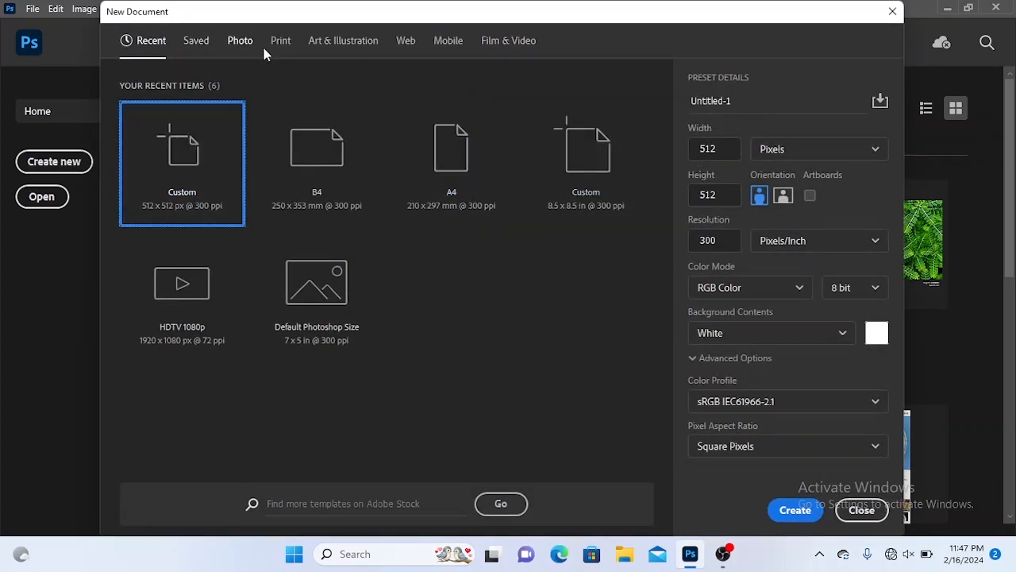
click(200, 46)
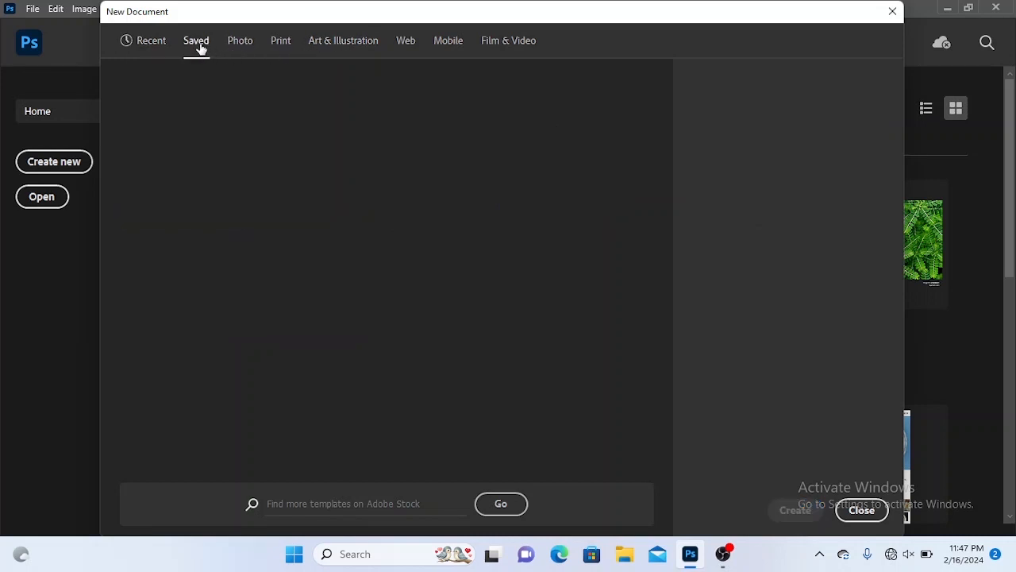
click(242, 46)
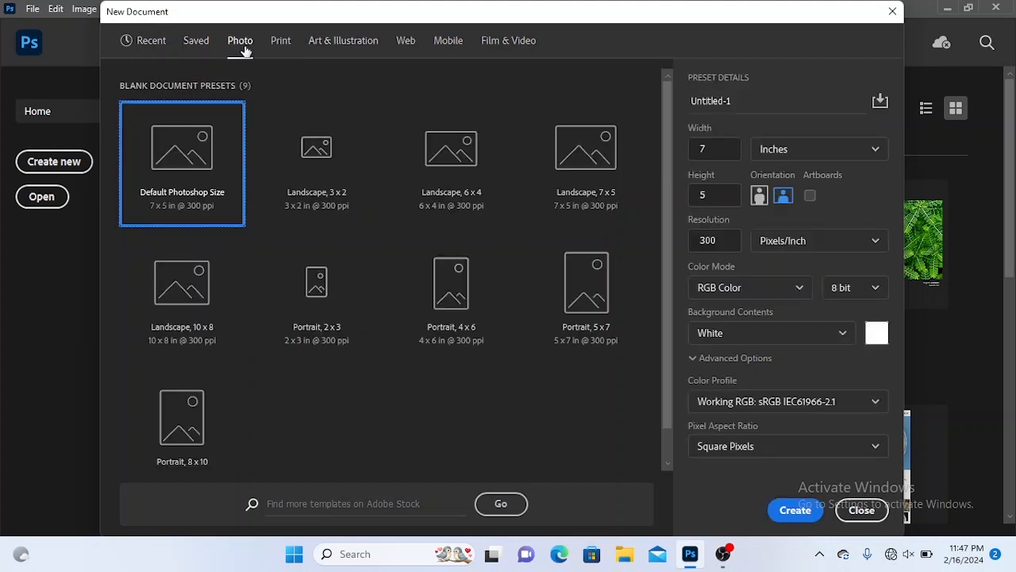
click(340, 44)
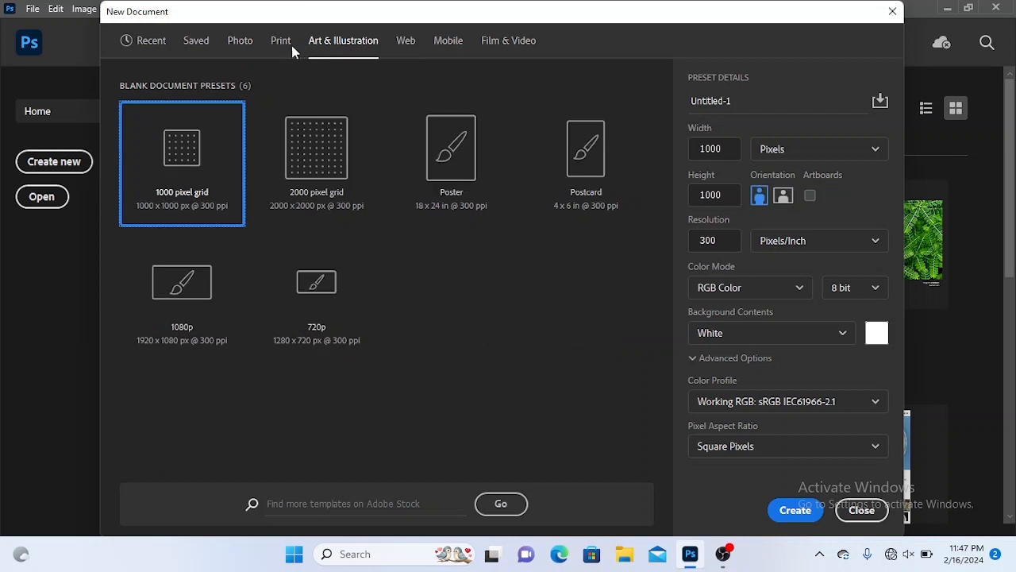
click(282, 45)
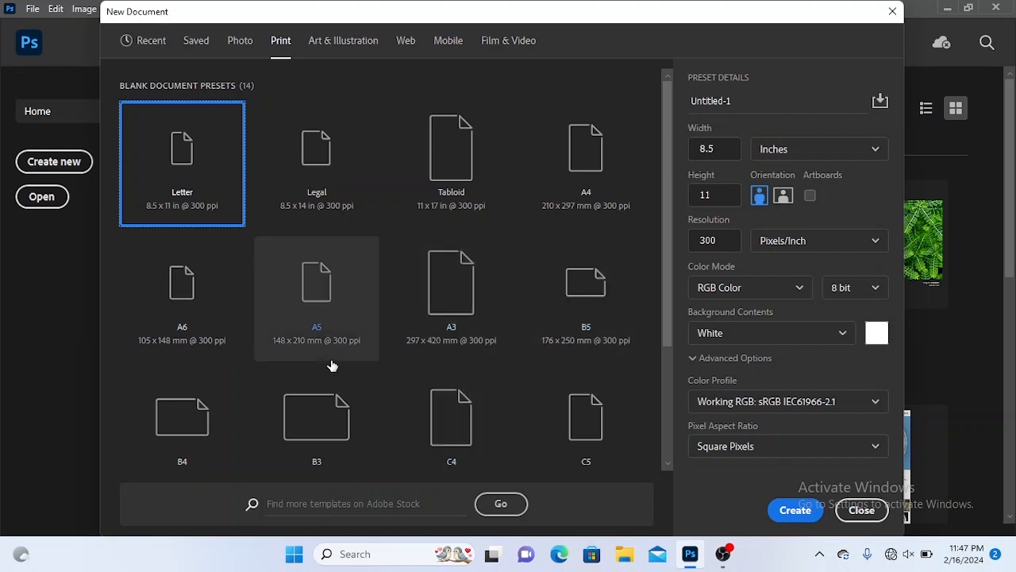
click(582, 194)
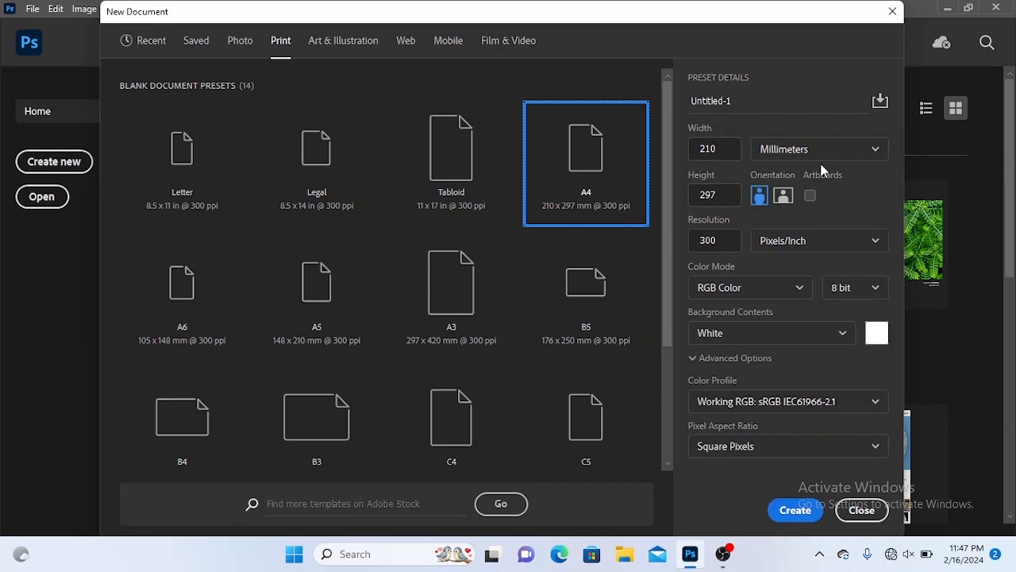
click(845, 150)
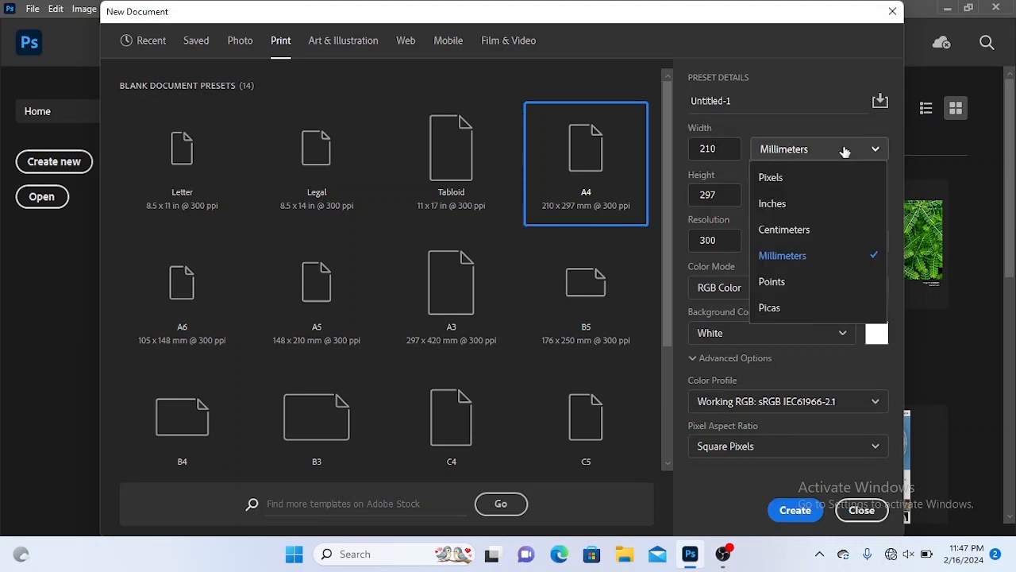
click(794, 207)
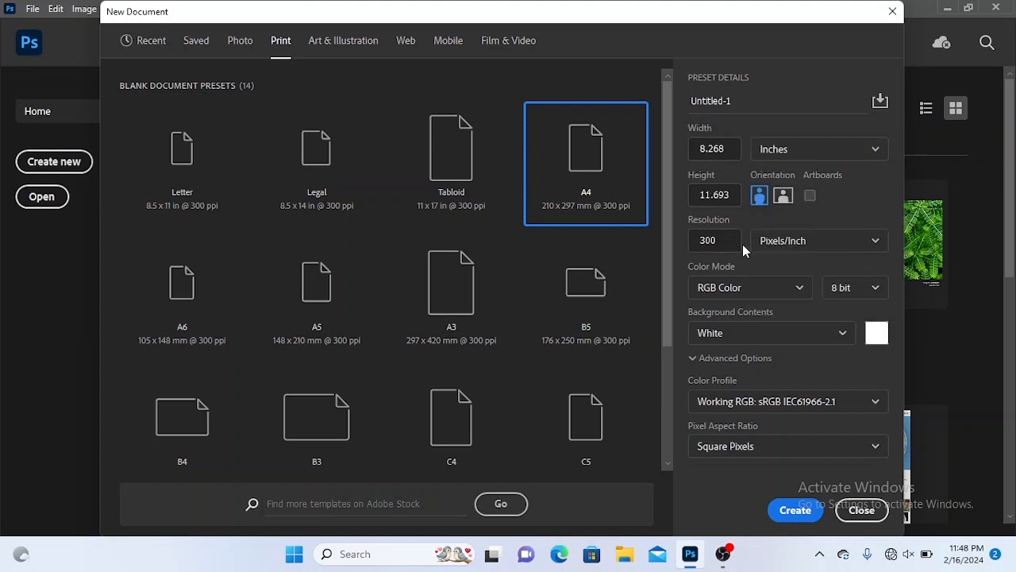
click(795, 510)
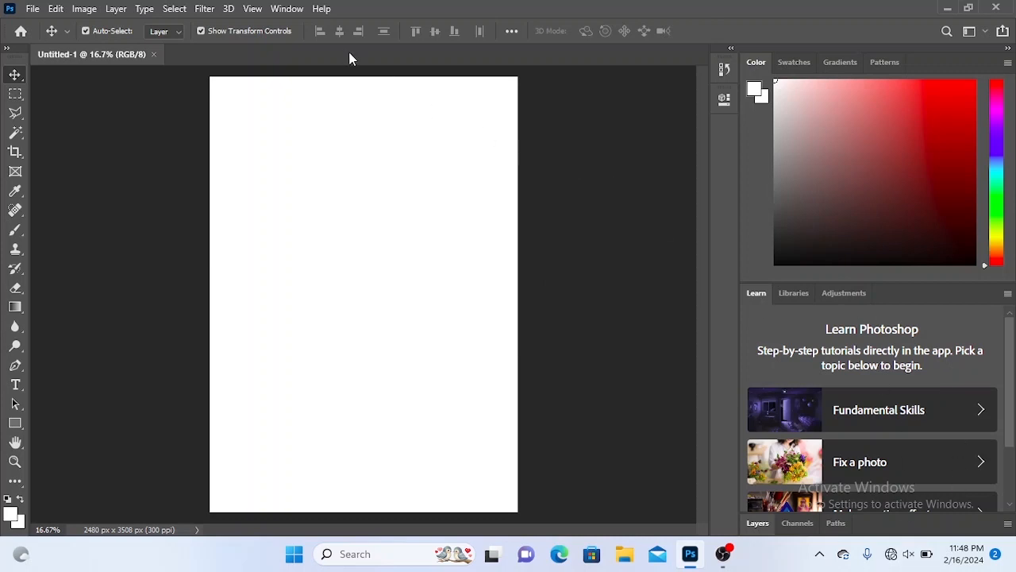
Step: Show the document's layers and convert the locked Background into a regular layer
click(282, 8)
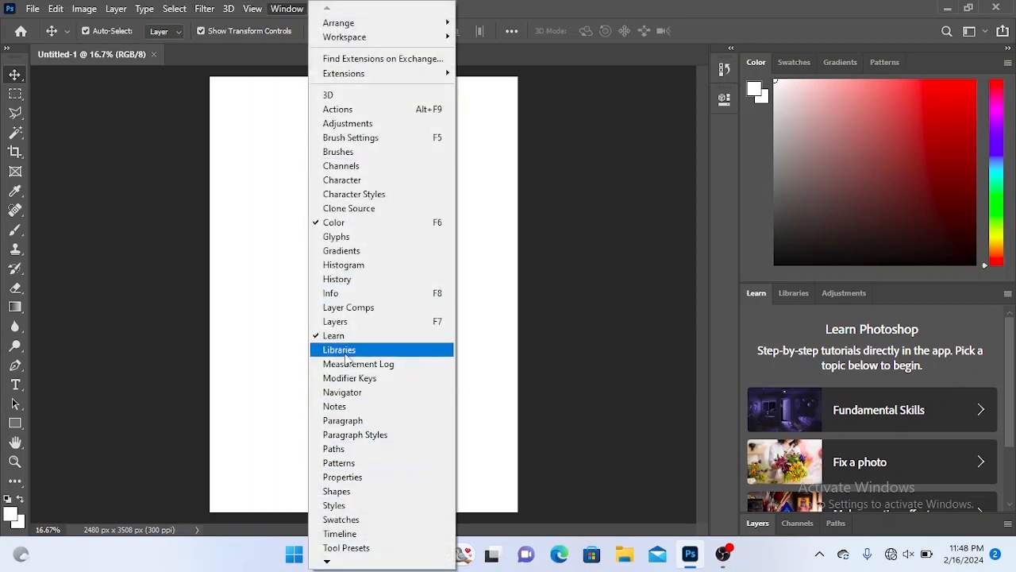
click(349, 321)
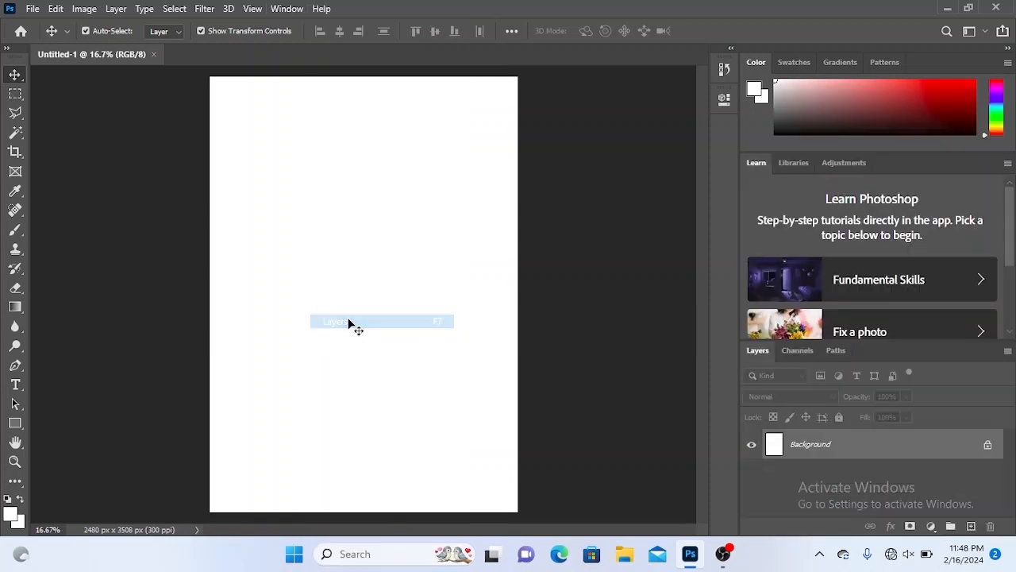
double_click(923, 459)
click(627, 155)
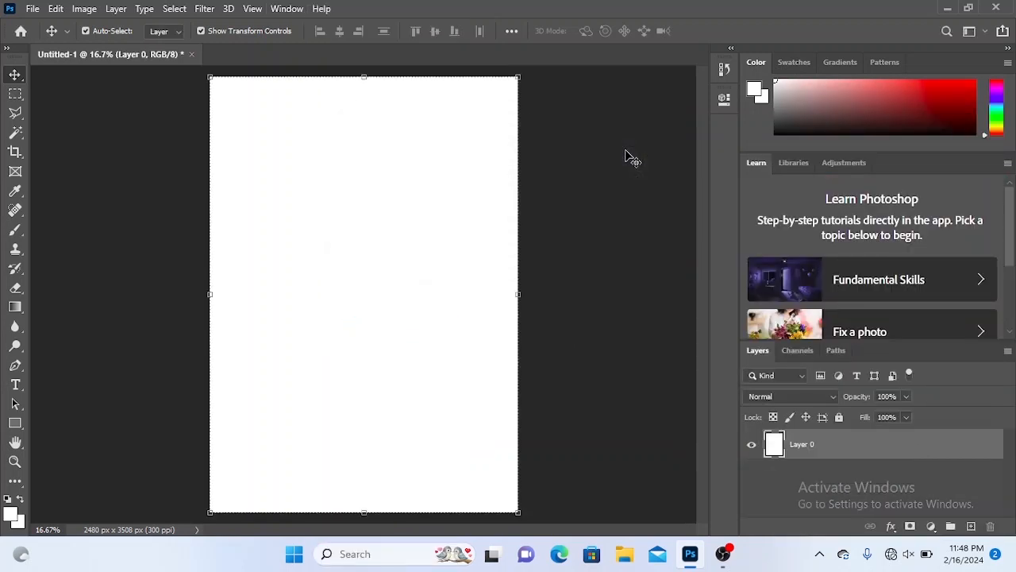
Step: Rotate the whole canvas 90° clockwise to make the page landscape
click(84, 8)
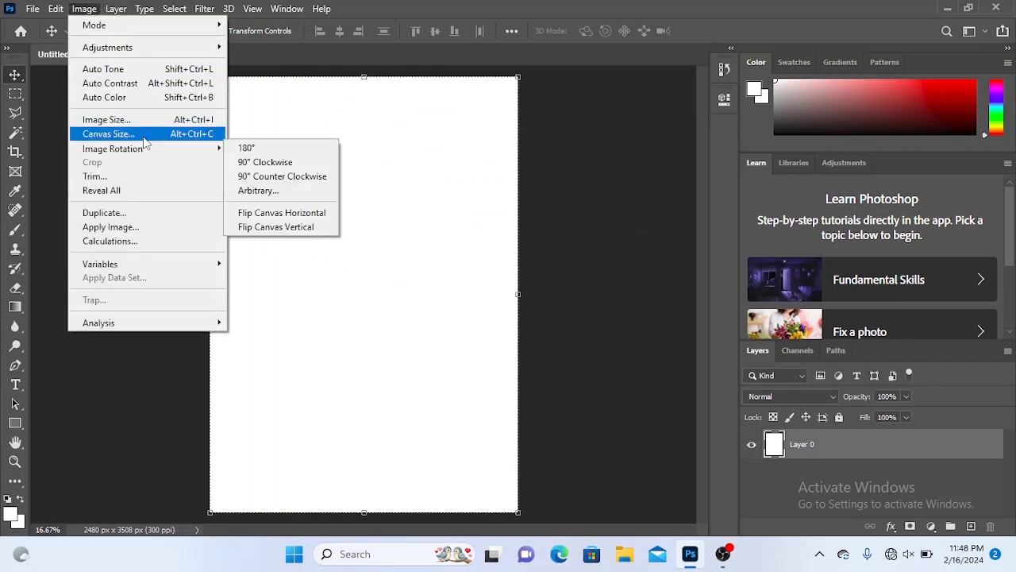
mouse_move(159, 150)
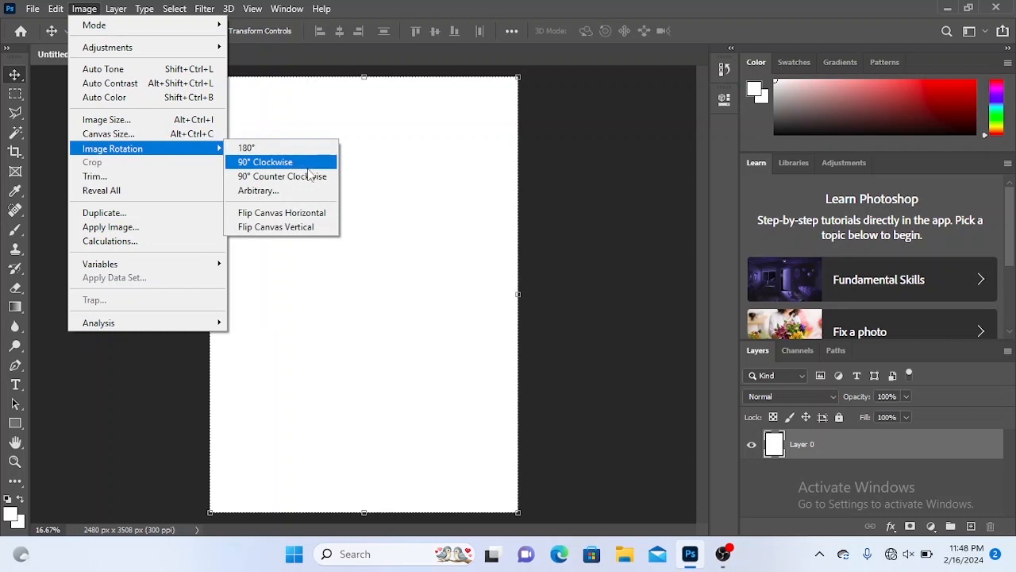
click(307, 167)
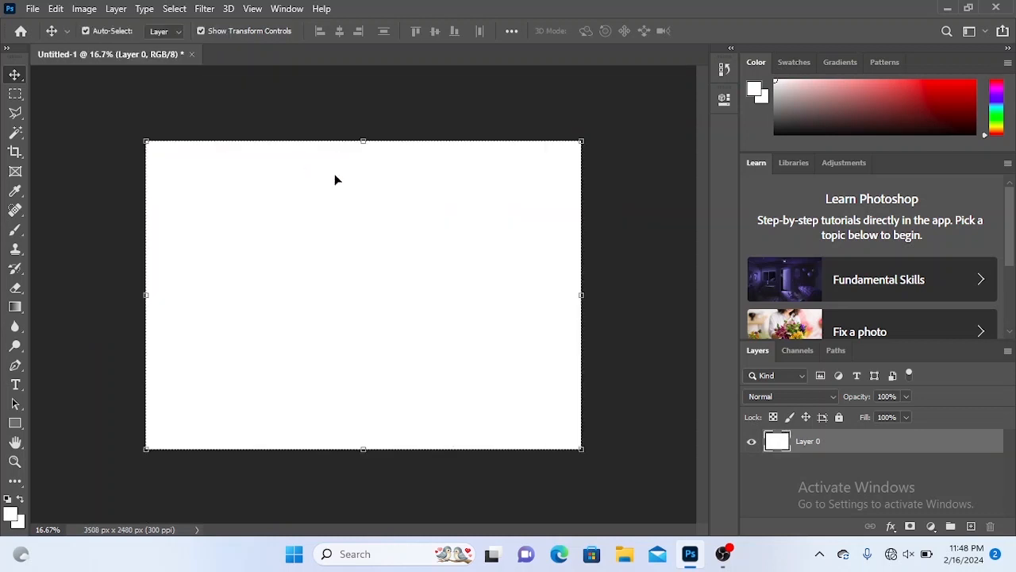
click(467, 117)
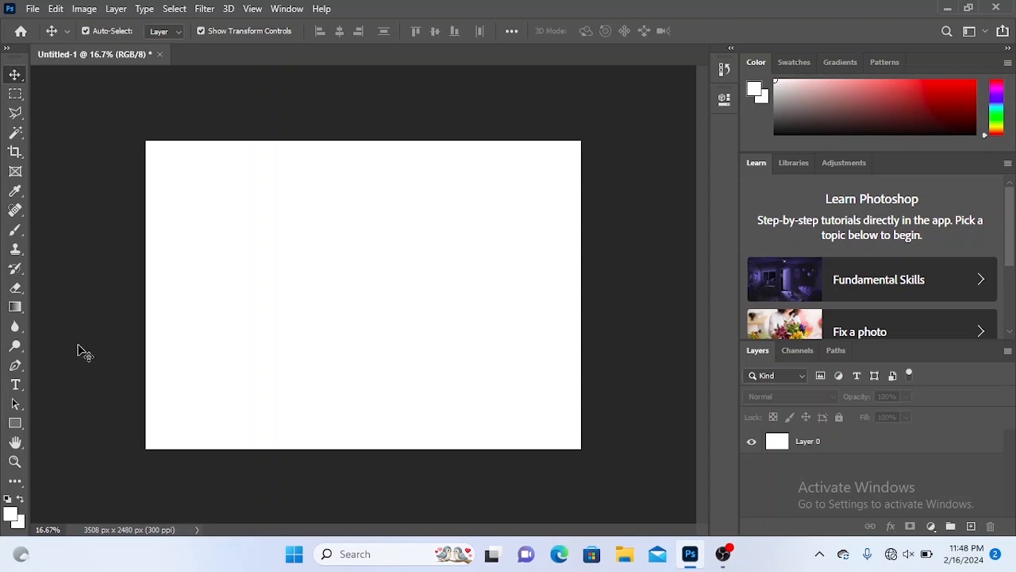
Step: Add a Color Overlay effect to the white layer that fills the page
click(341, 352)
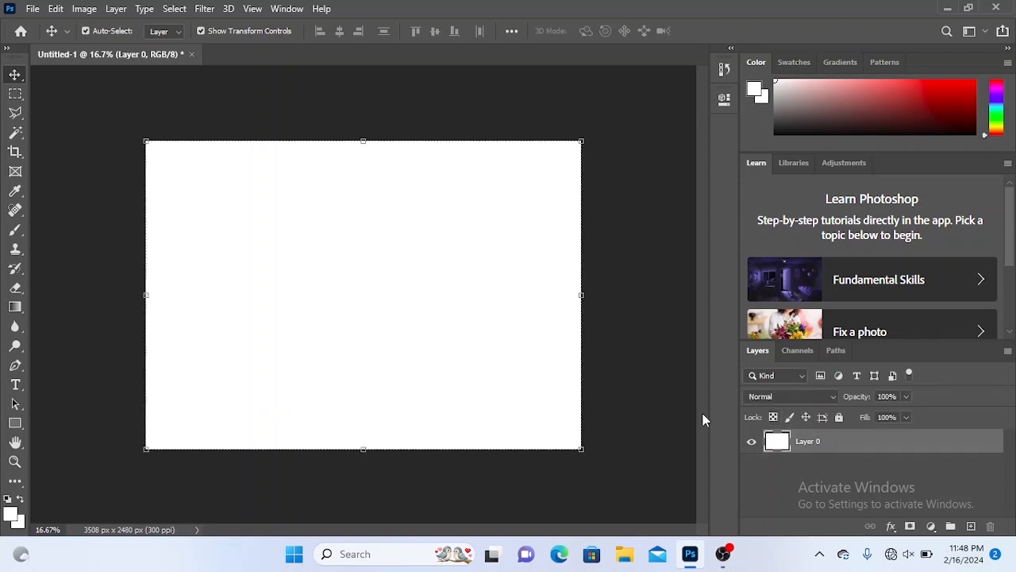
click(891, 525)
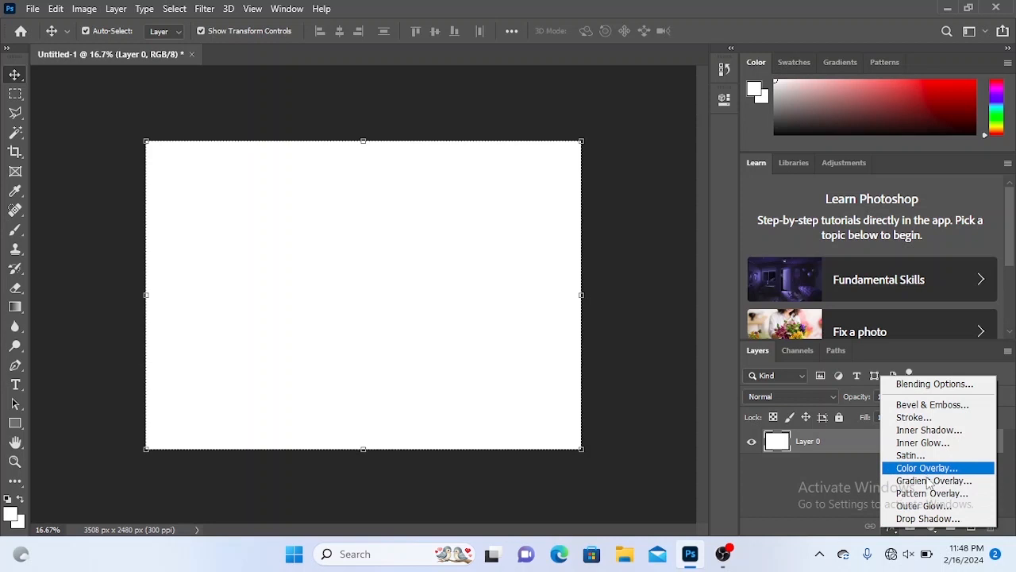
click(834, 466)
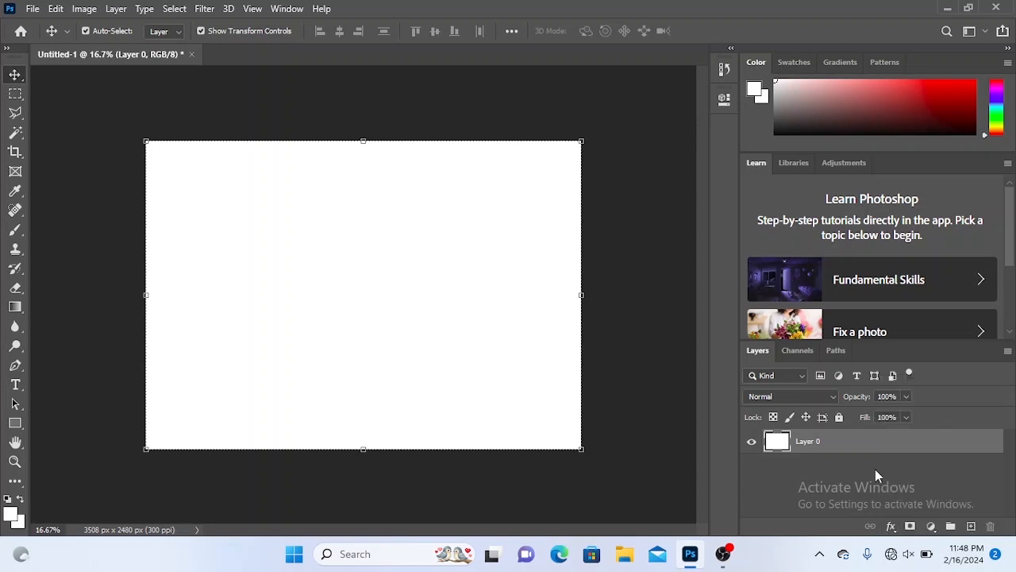
click(891, 527)
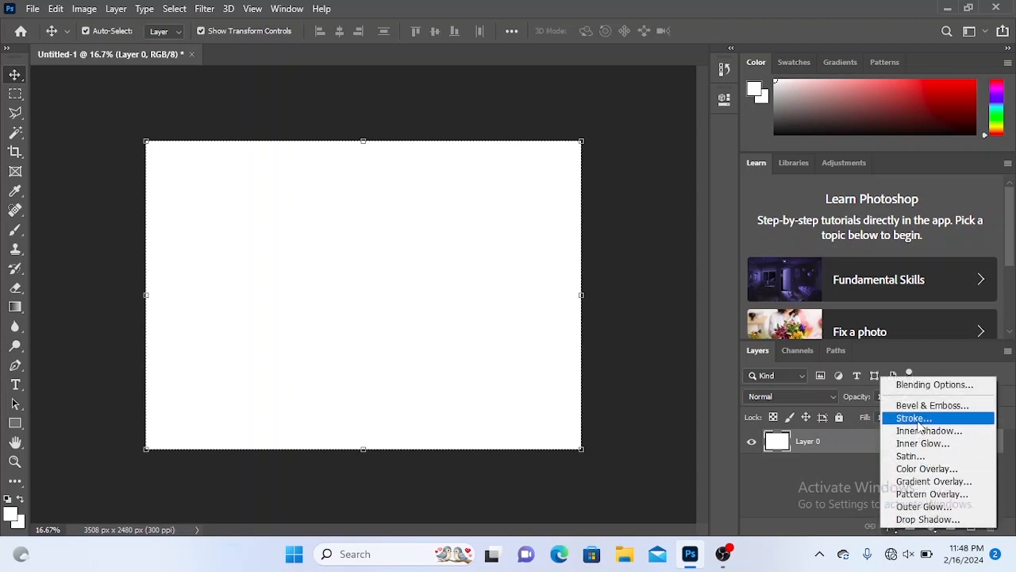
click(922, 469)
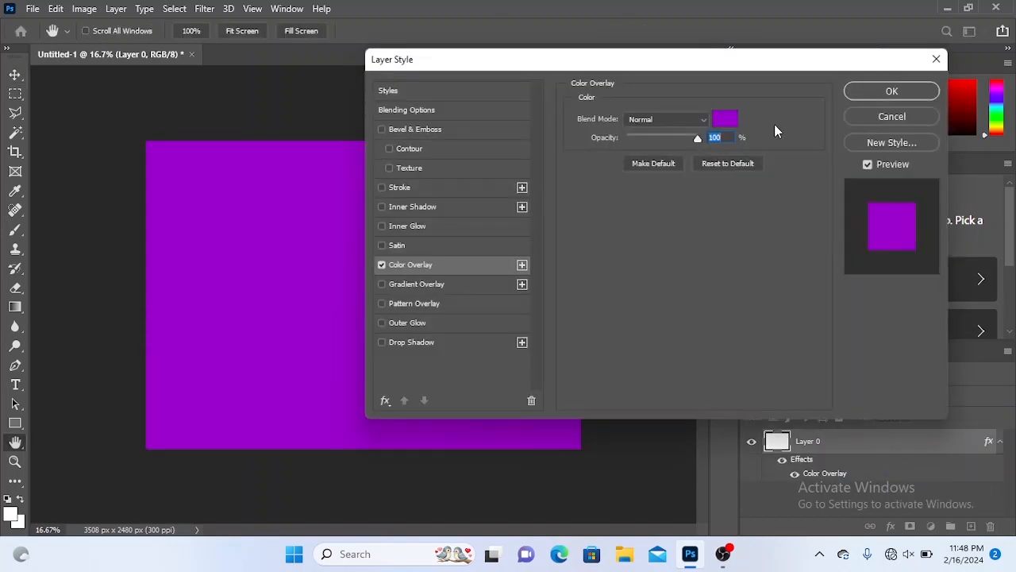
Step: Set the overlay colour to orange c46c0d, apply the layer style and deselect the layer
click(727, 120)
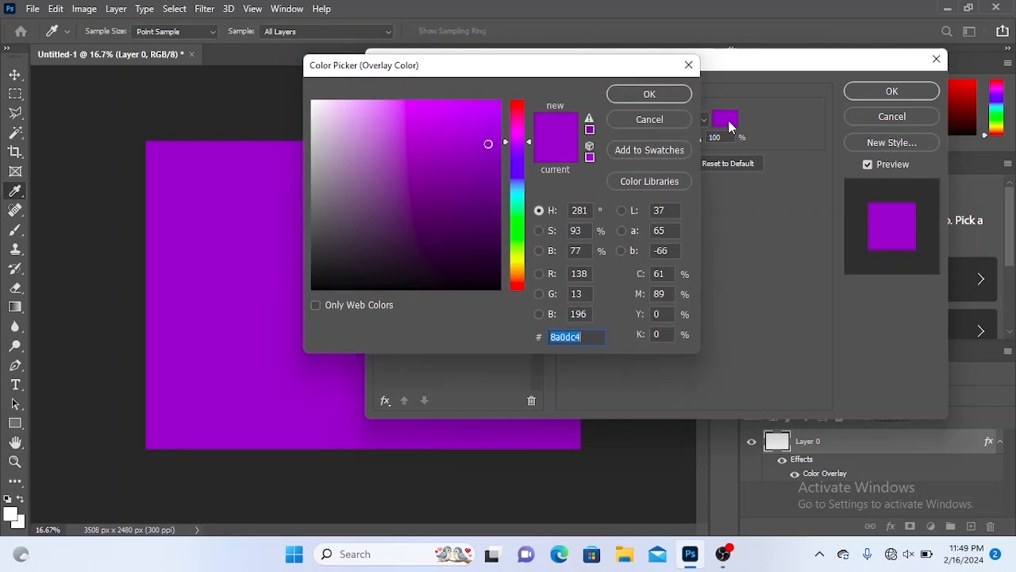
click(516, 170)
click(516, 208)
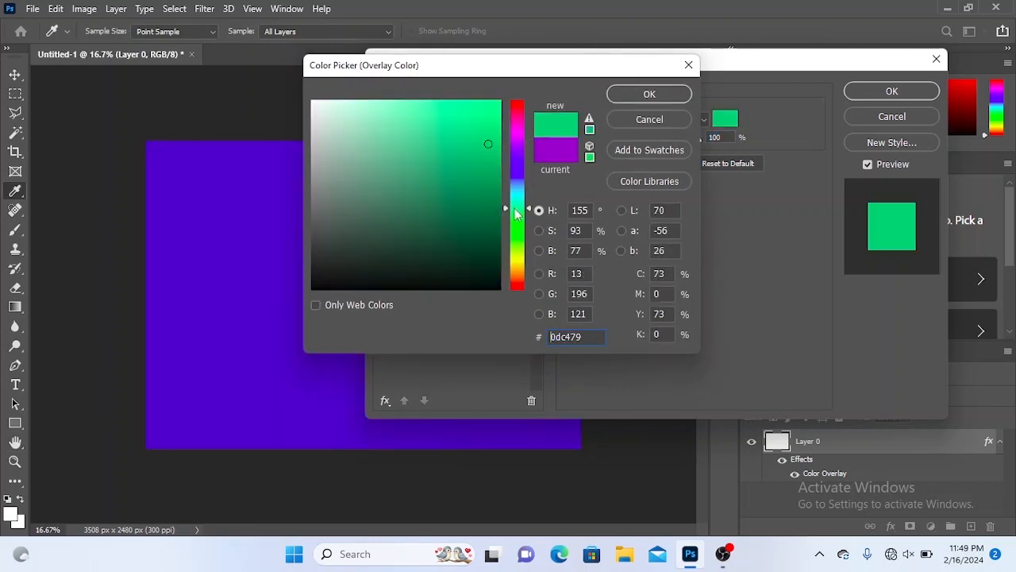
click(520, 239)
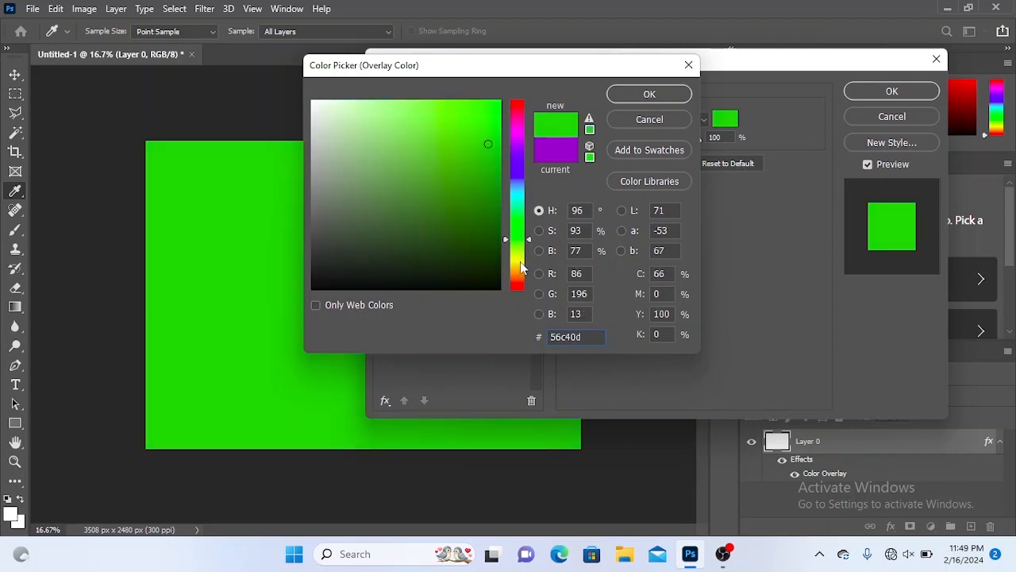
click(520, 261)
click(522, 275)
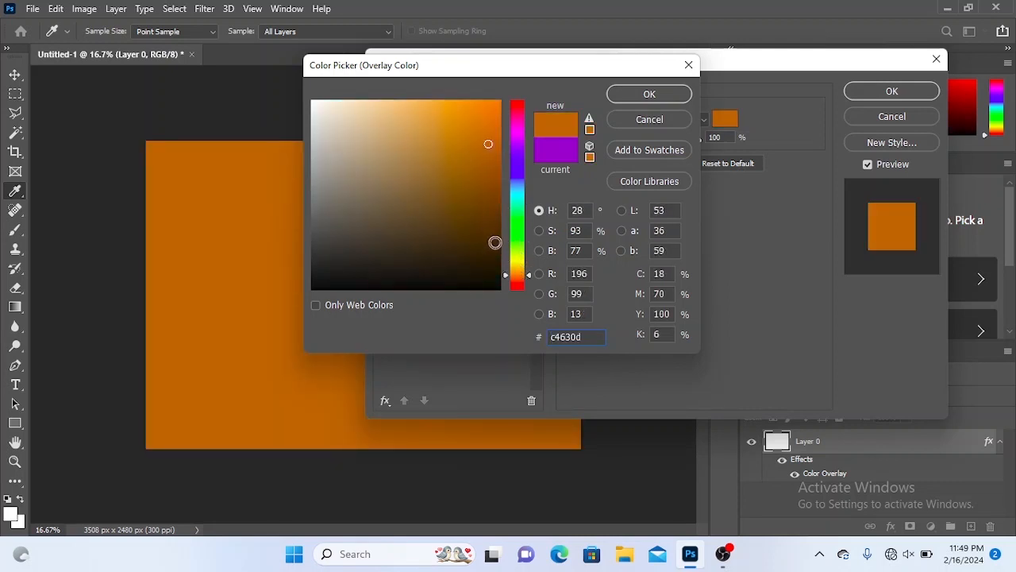
click(516, 263)
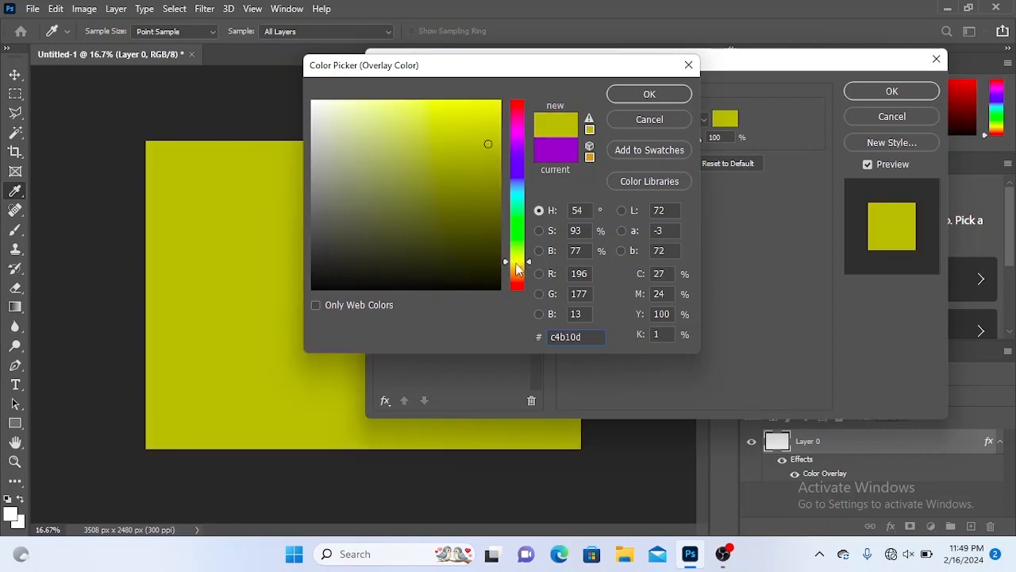
click(519, 274)
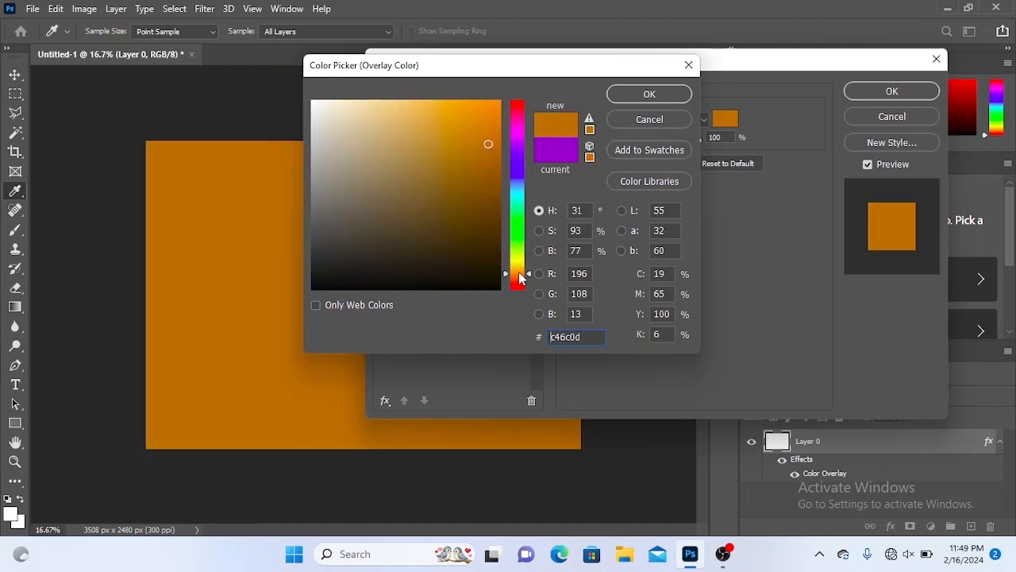
click(519, 273)
click(519, 276)
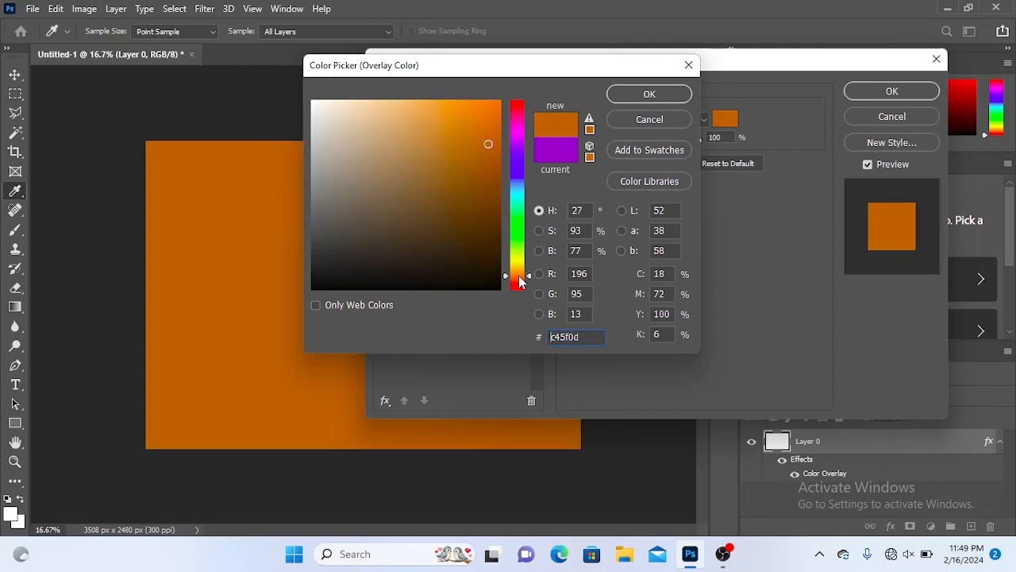
click(519, 270)
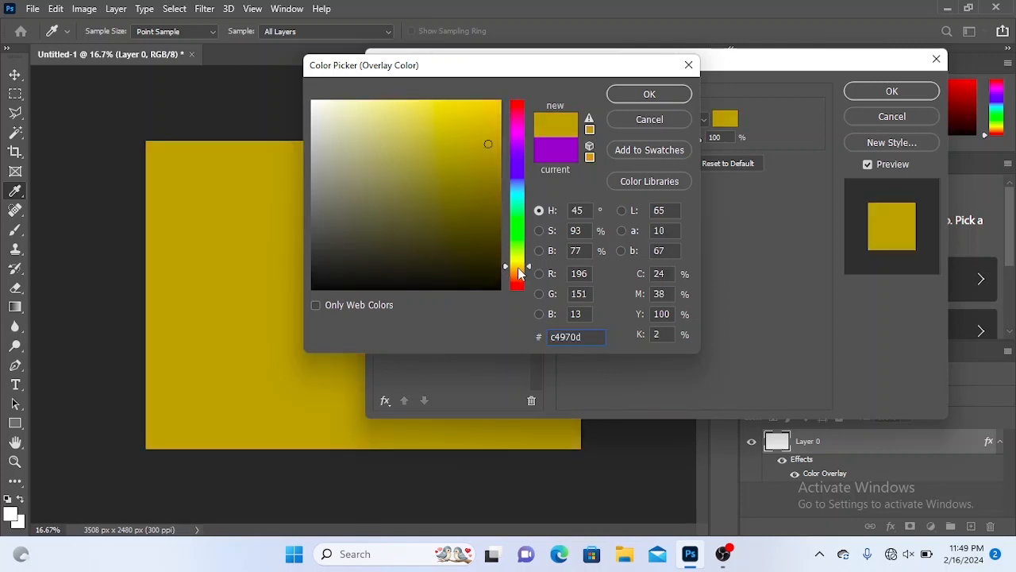
click(519, 272)
click(520, 275)
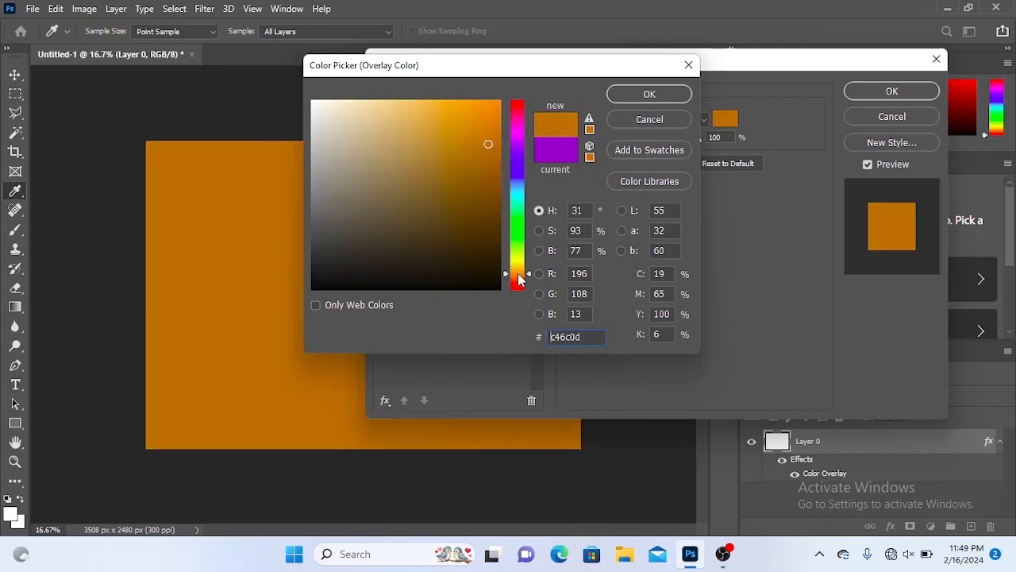
click(649, 94)
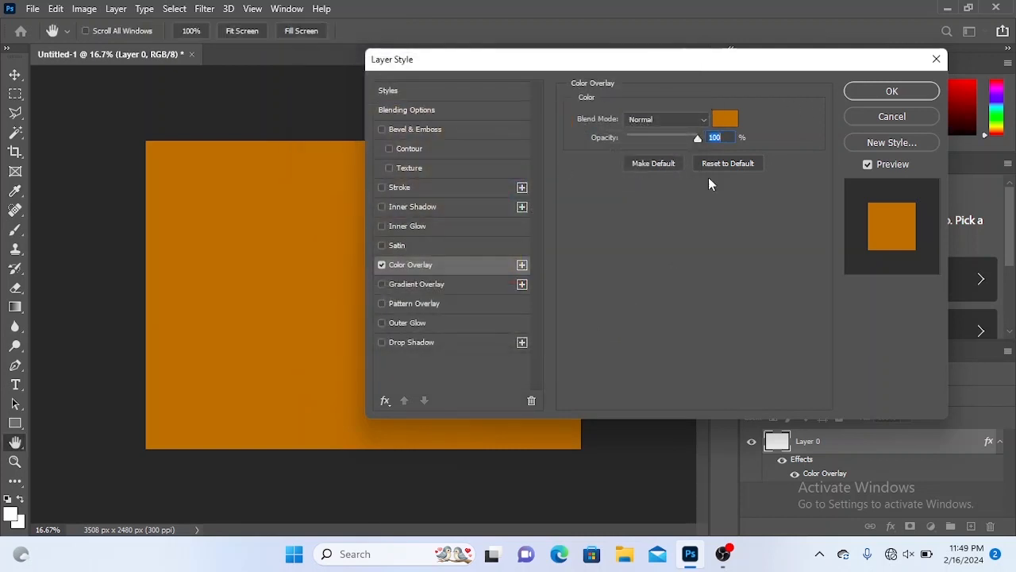
click(925, 89)
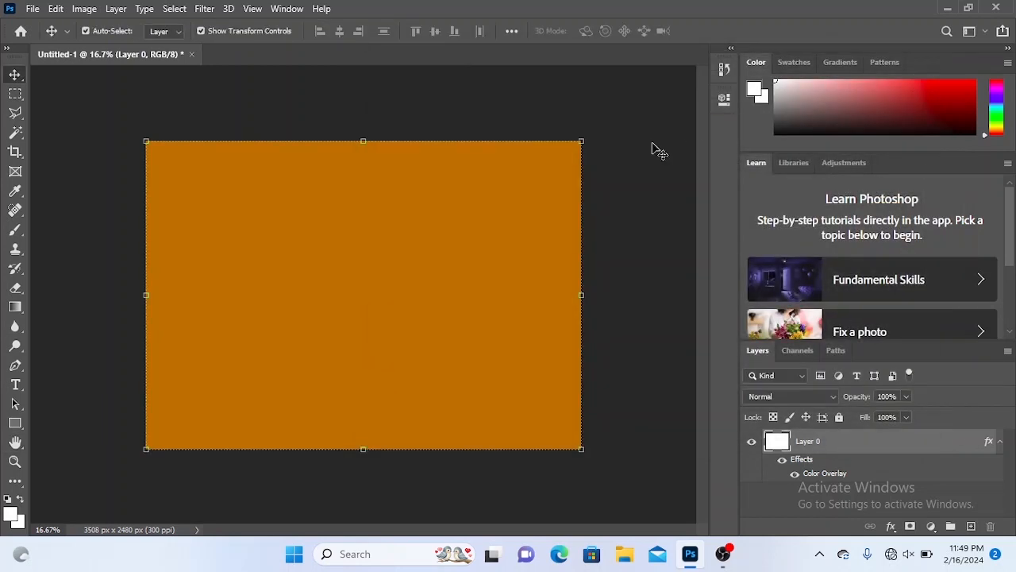
click(631, 141)
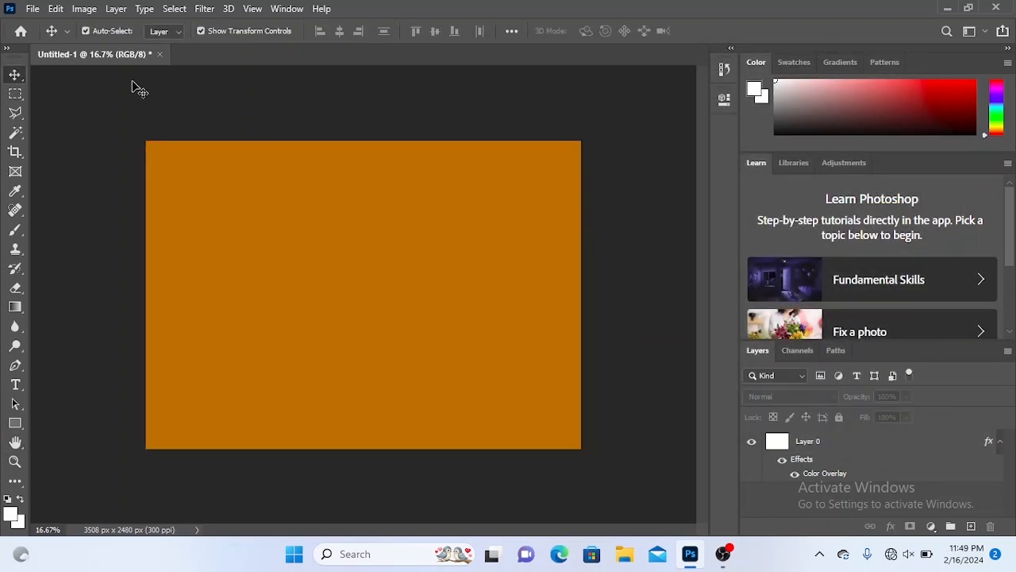
Step: Draw a rectangle about 703 by 762 px near the upper-left corner of the orange page
click(15, 423)
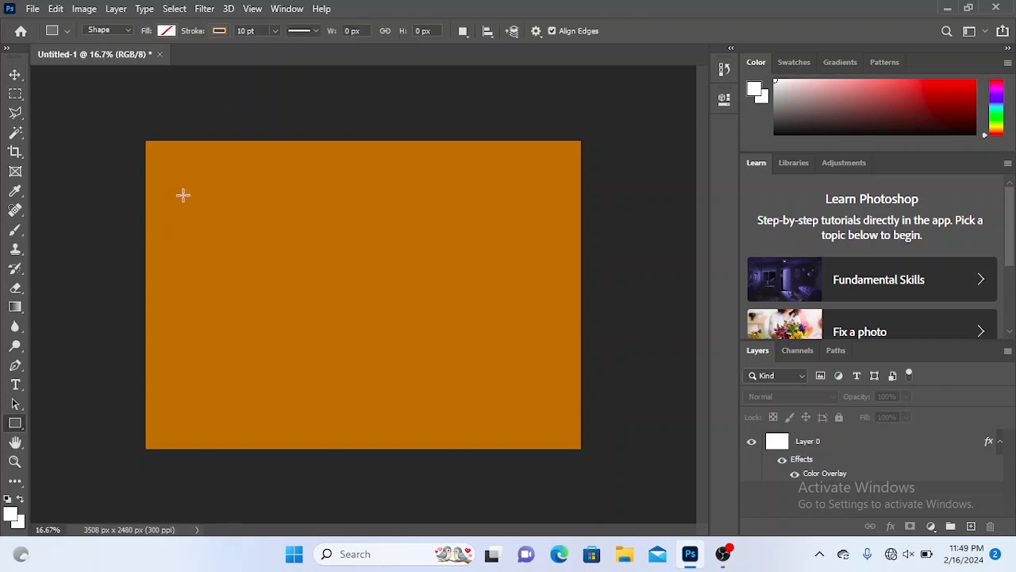
right_click(16, 424)
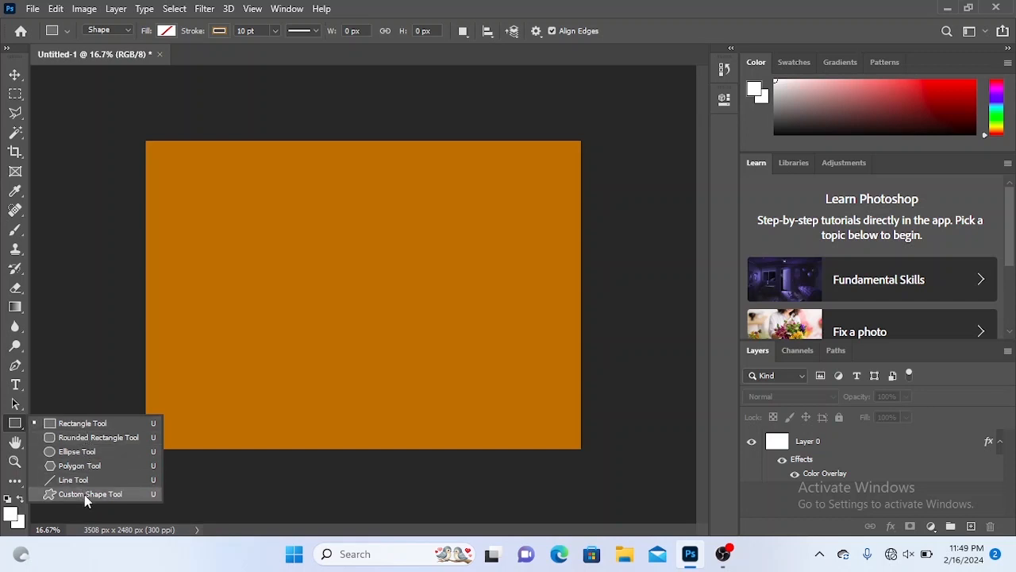
click(89, 424)
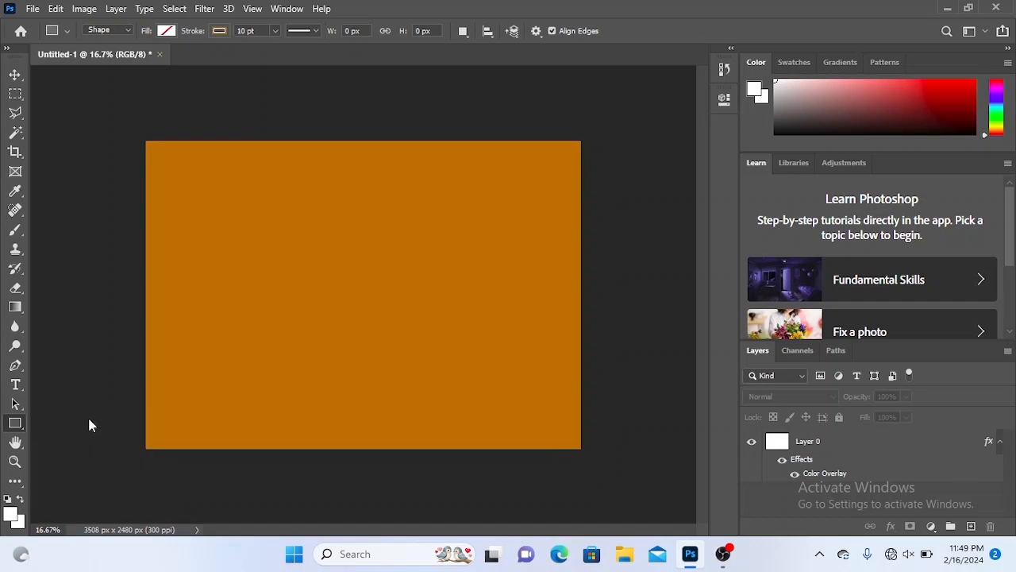
drag(177, 171, 265, 267)
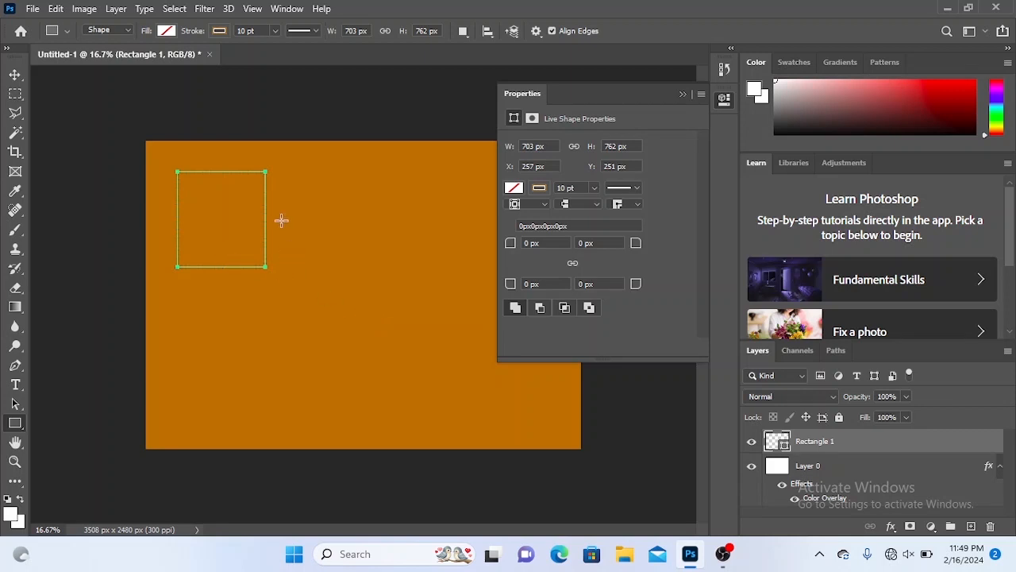
Step: Remove the rectangle's stroke and fill the shape with the recently used purple
click(220, 32)
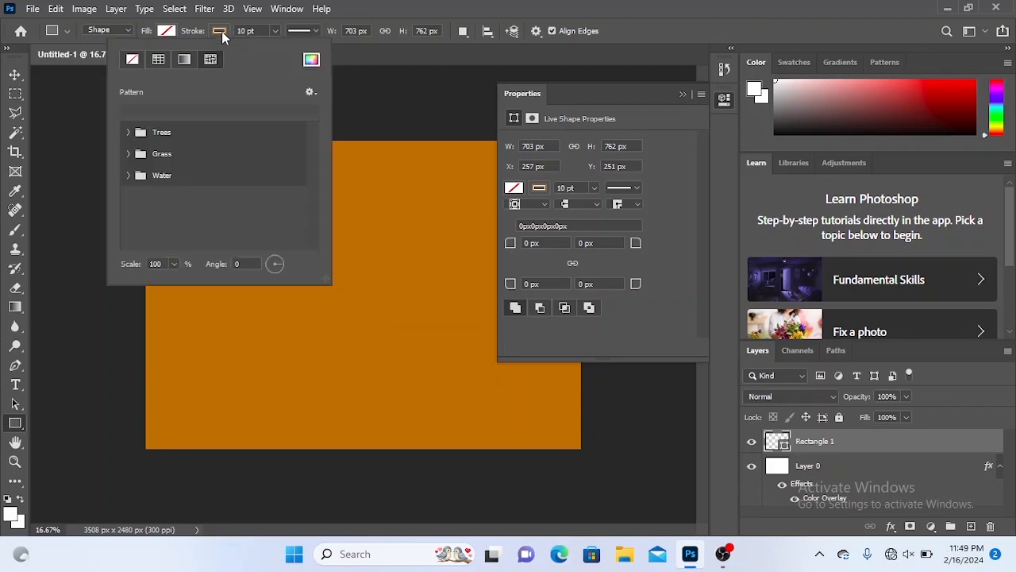
click(133, 61)
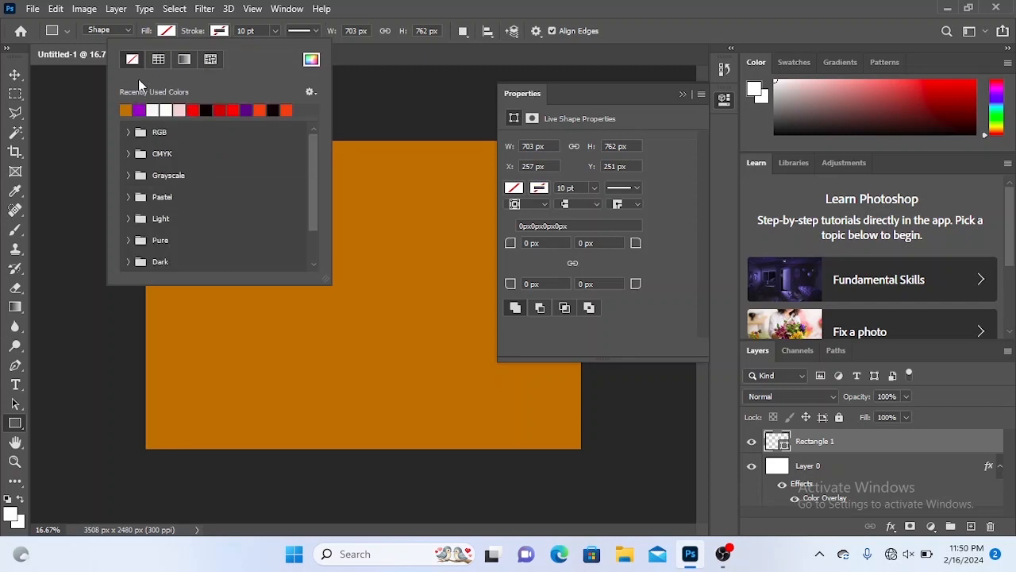
click(167, 31)
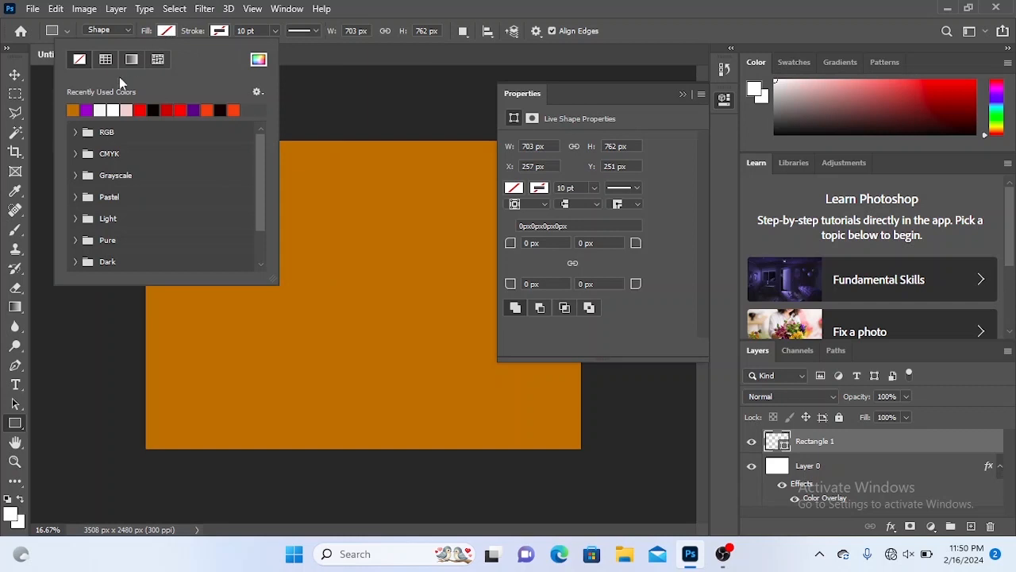
click(89, 111)
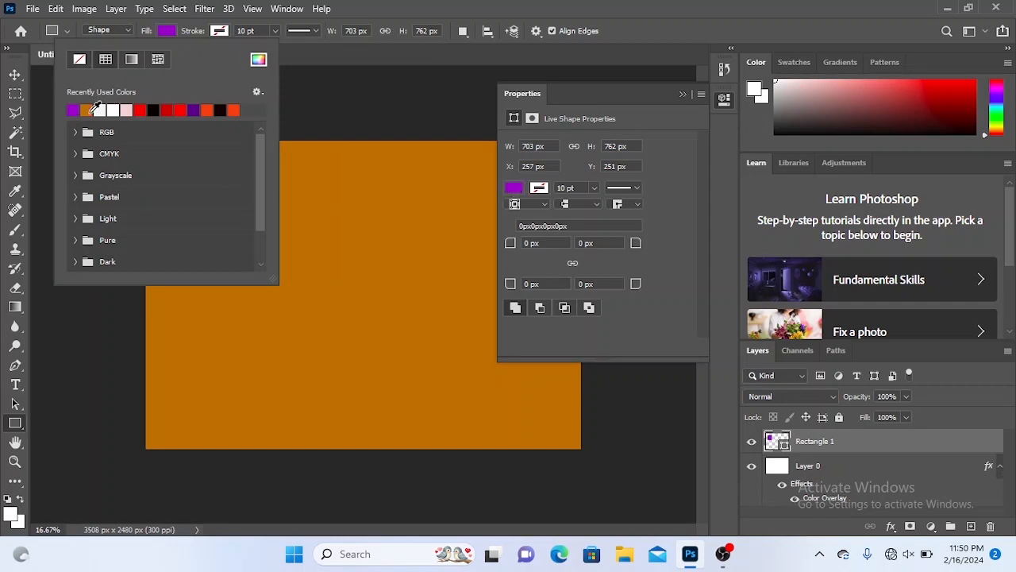
click(291, 69)
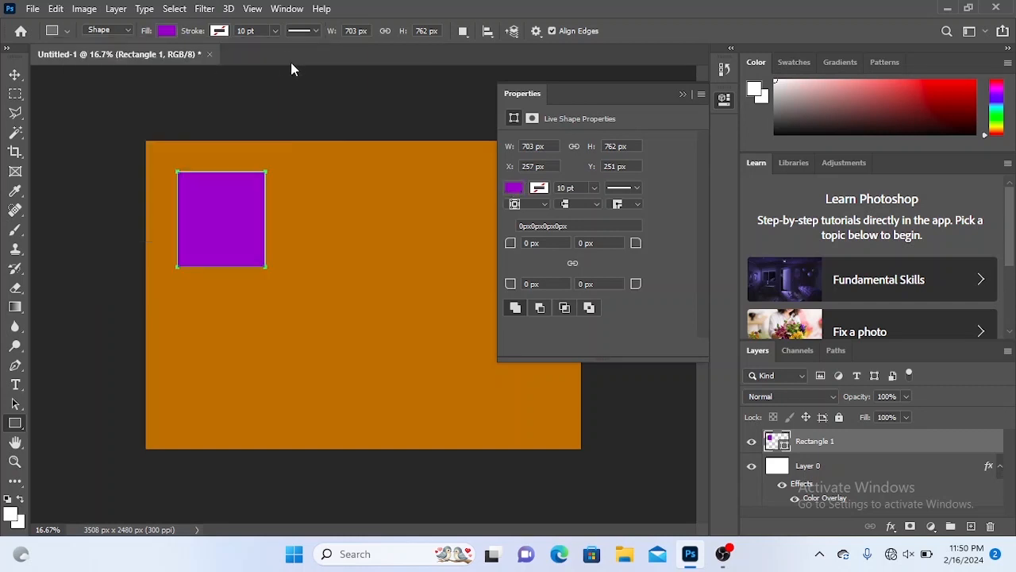
click(220, 32)
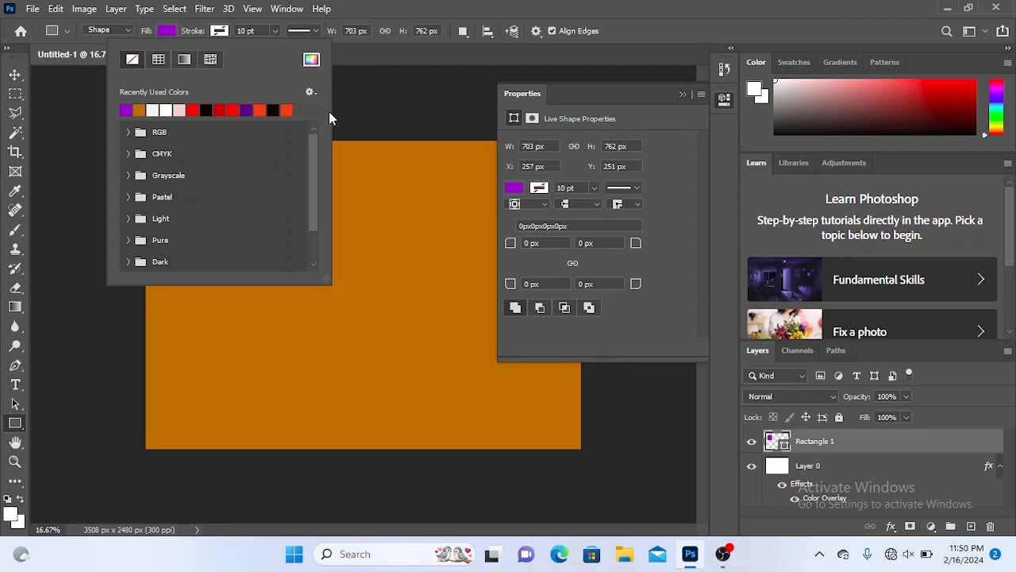
click(363, 114)
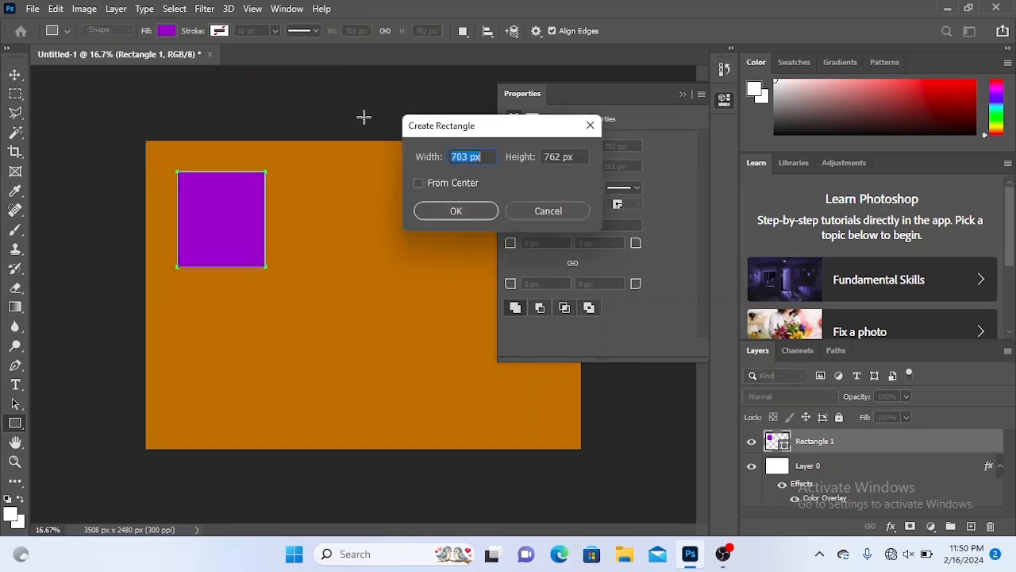
click(548, 212)
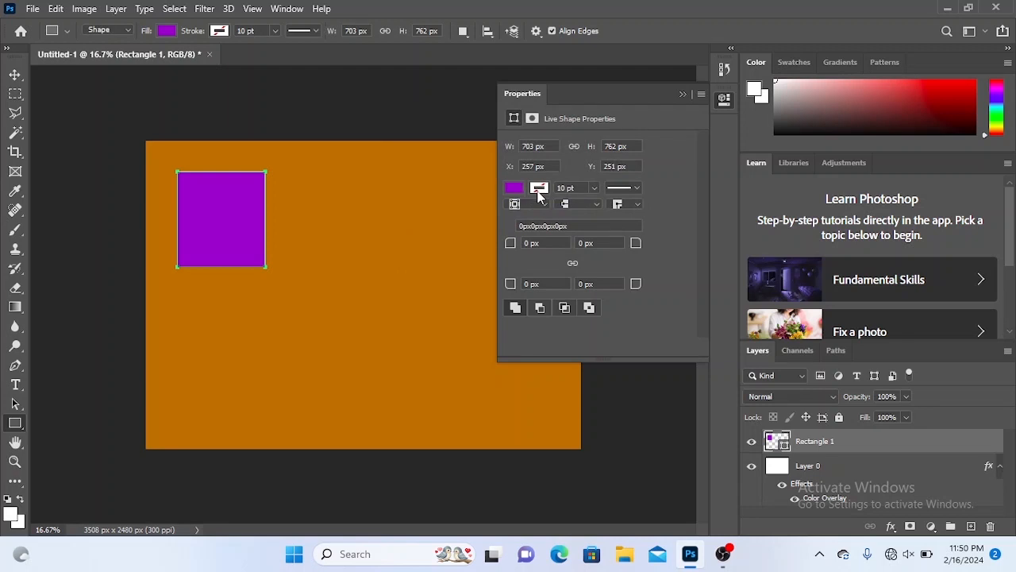
Step: Give the purple rectangle an orange stroke from the recently used colours and set its width to 26.01 pt
click(539, 189)
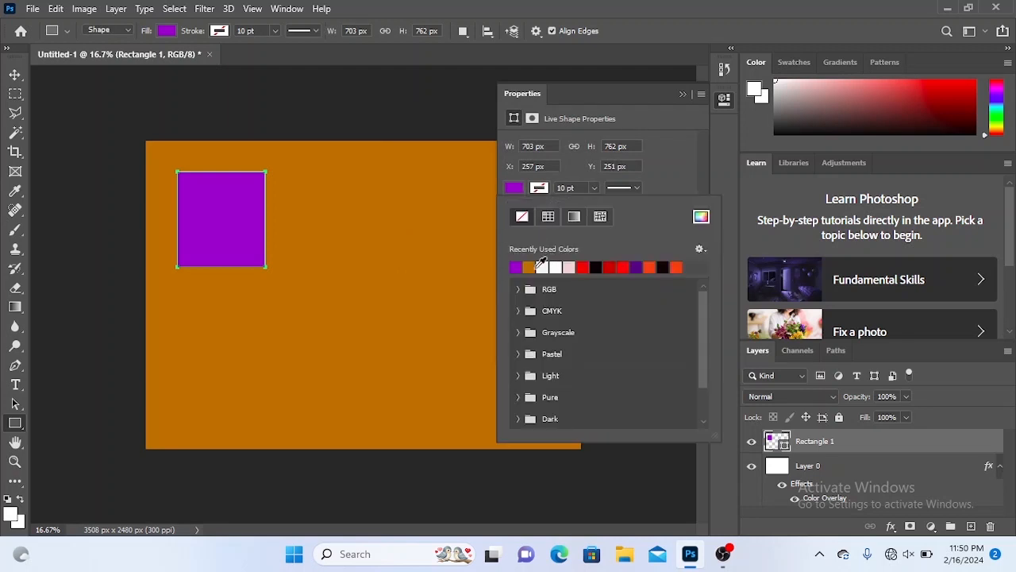
click(530, 267)
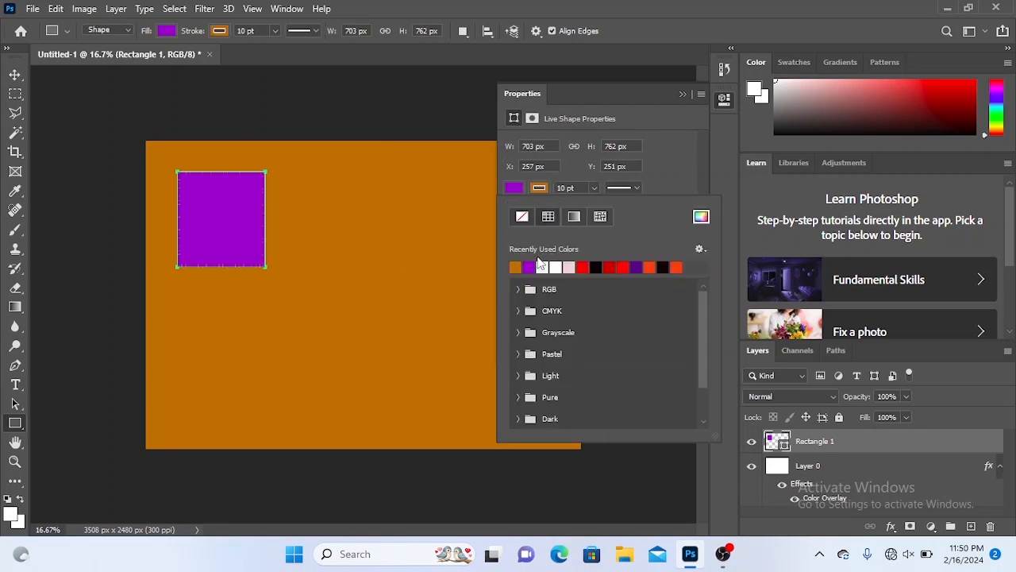
click(593, 191)
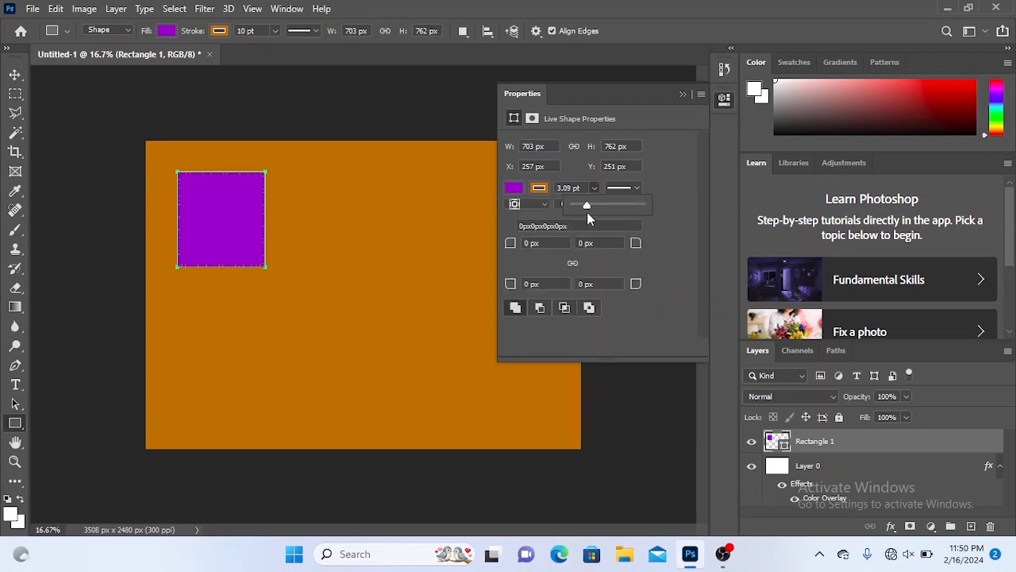
drag(627, 208, 606, 212)
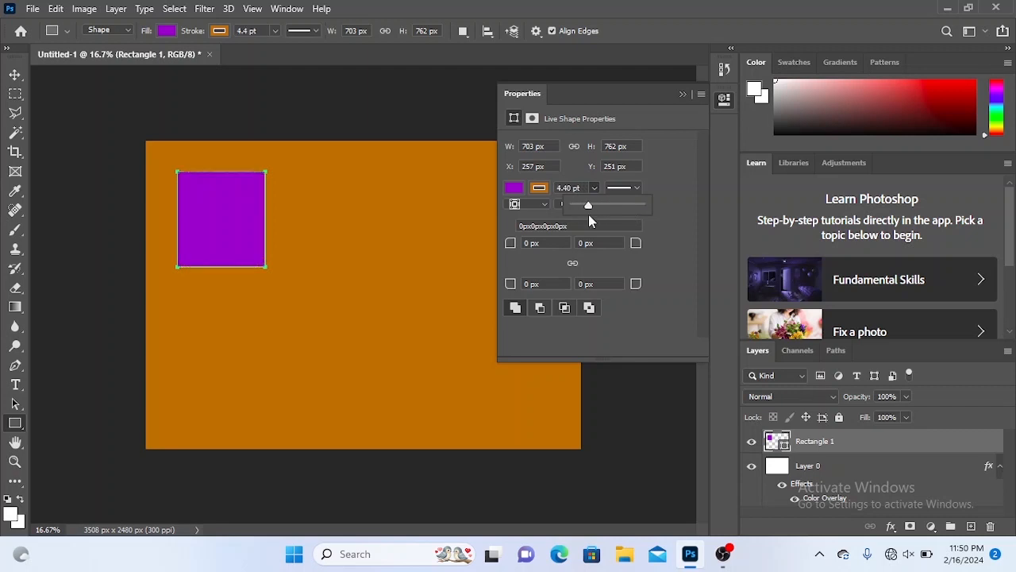
drag(591, 206, 602, 206)
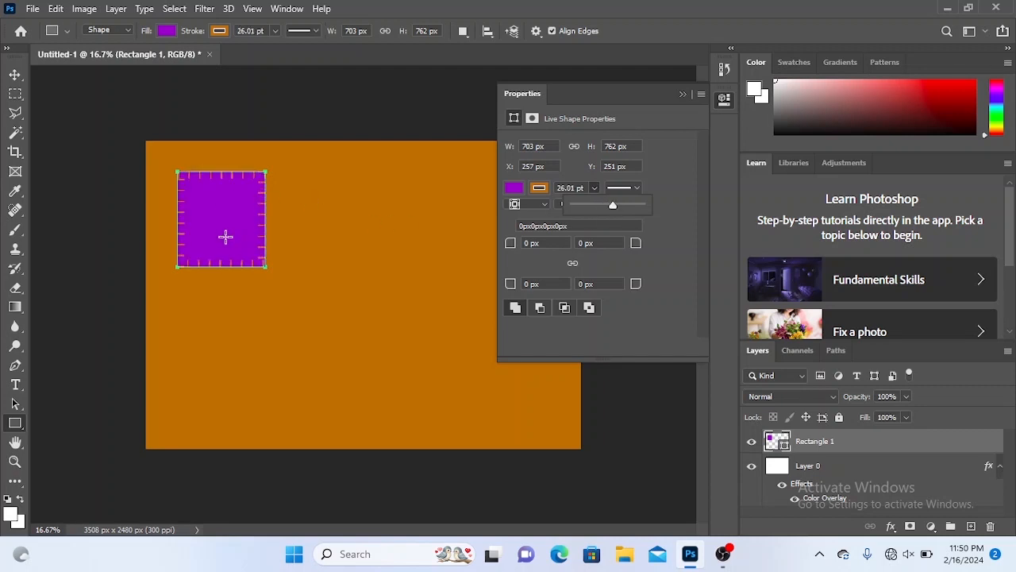
click(221, 32)
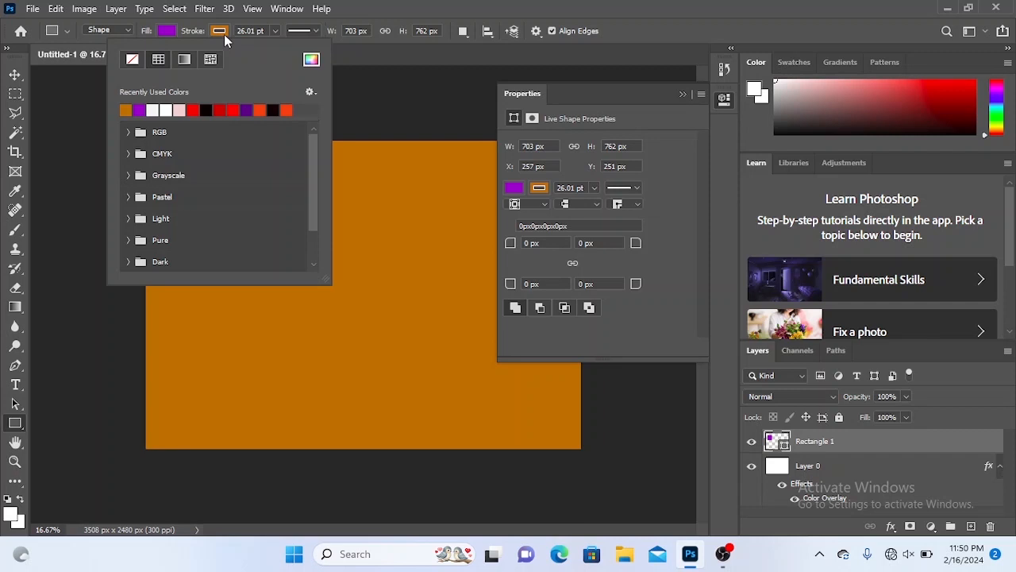
click(224, 34)
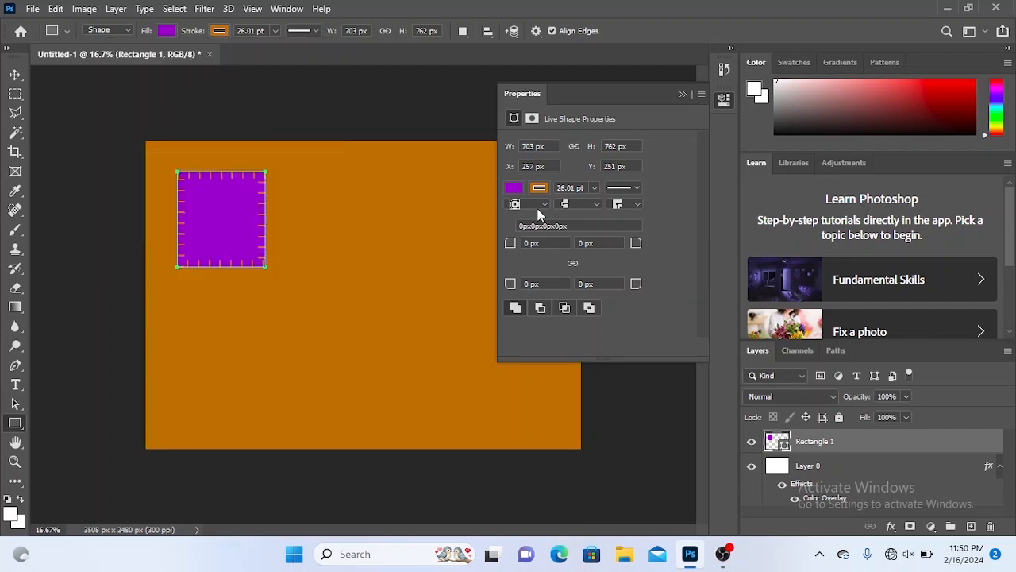
Step: Set the rectangle's stroke to round corner joins and round line caps
click(618, 205)
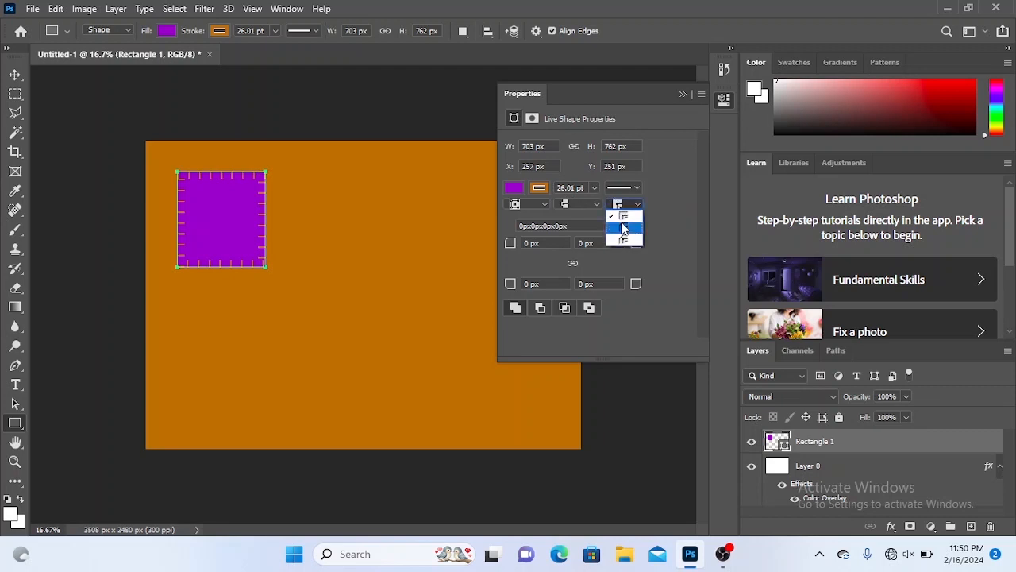
click(623, 230)
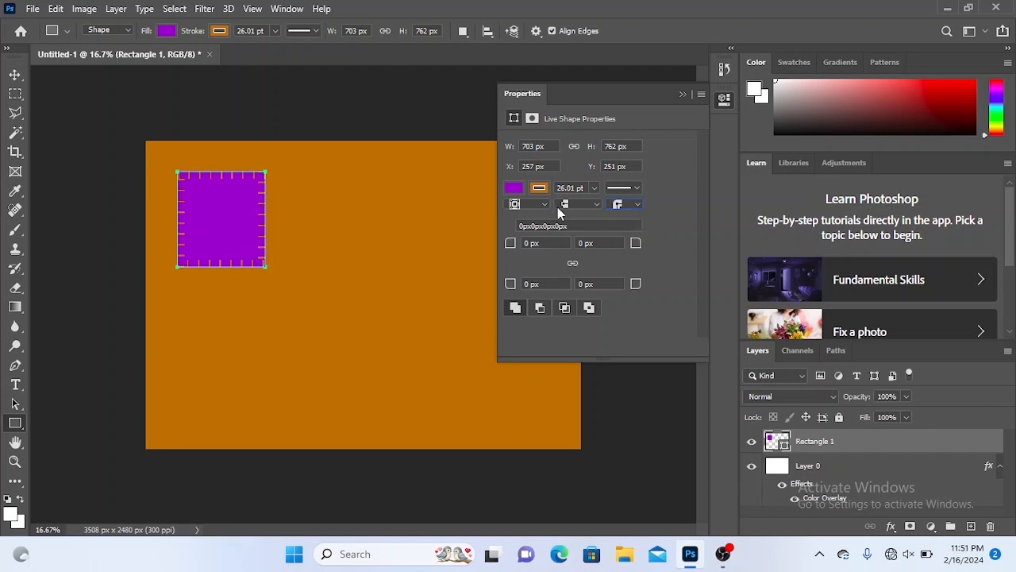
click(579, 202)
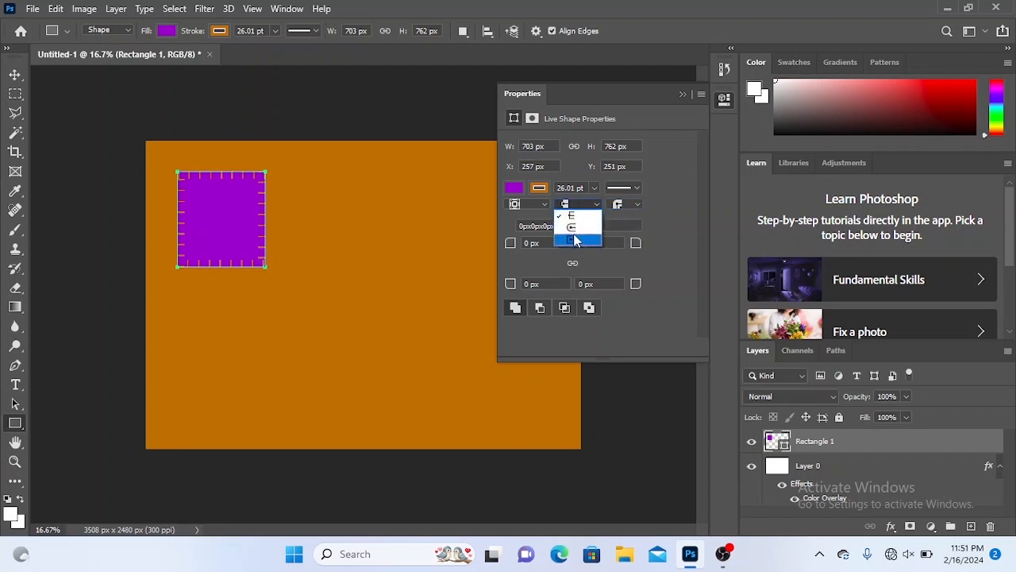
click(577, 239)
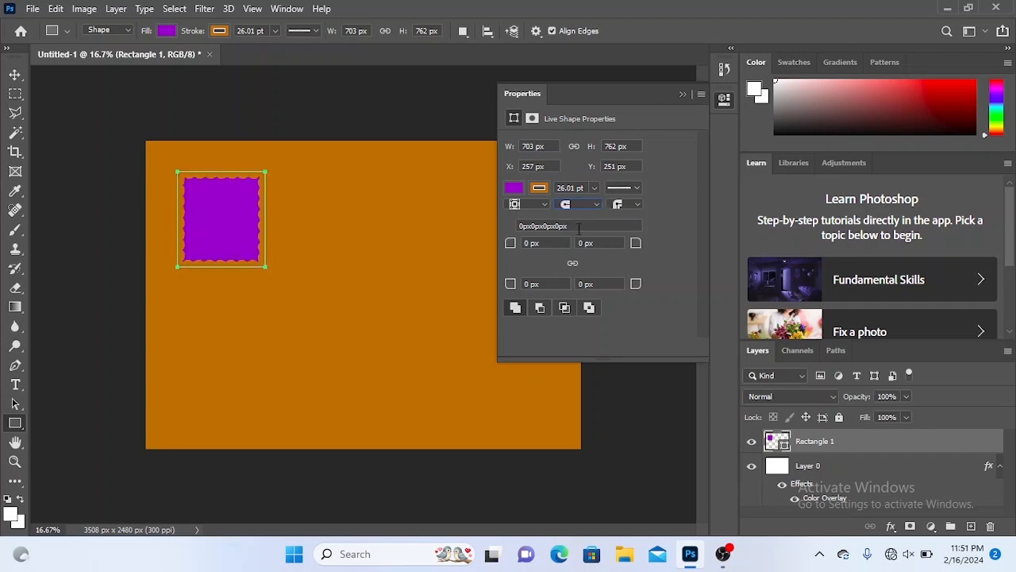
Step: Try the inside and centre alignments for the rectangle's stroke and settle on outside alignment
click(543, 205)
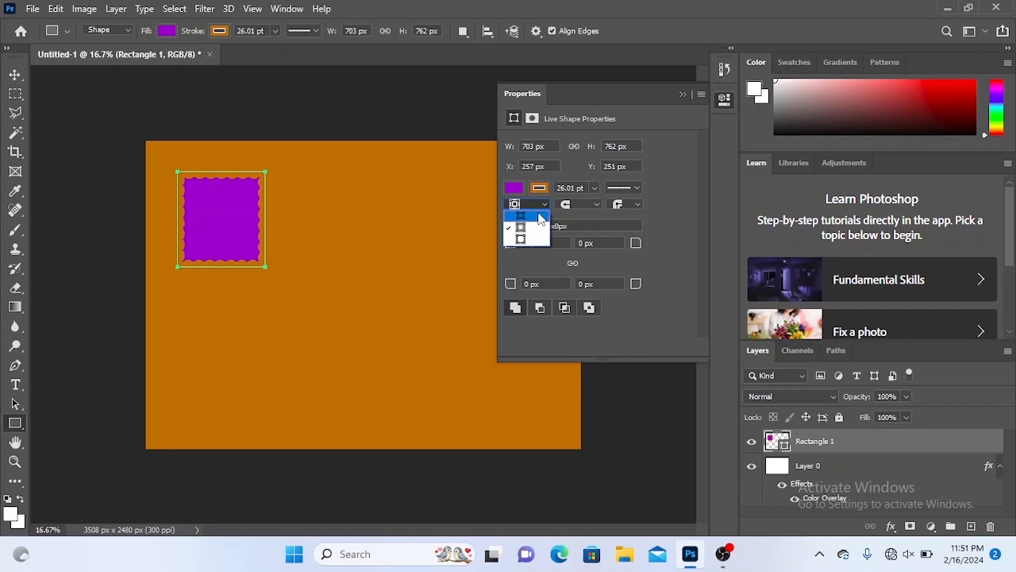
click(539, 218)
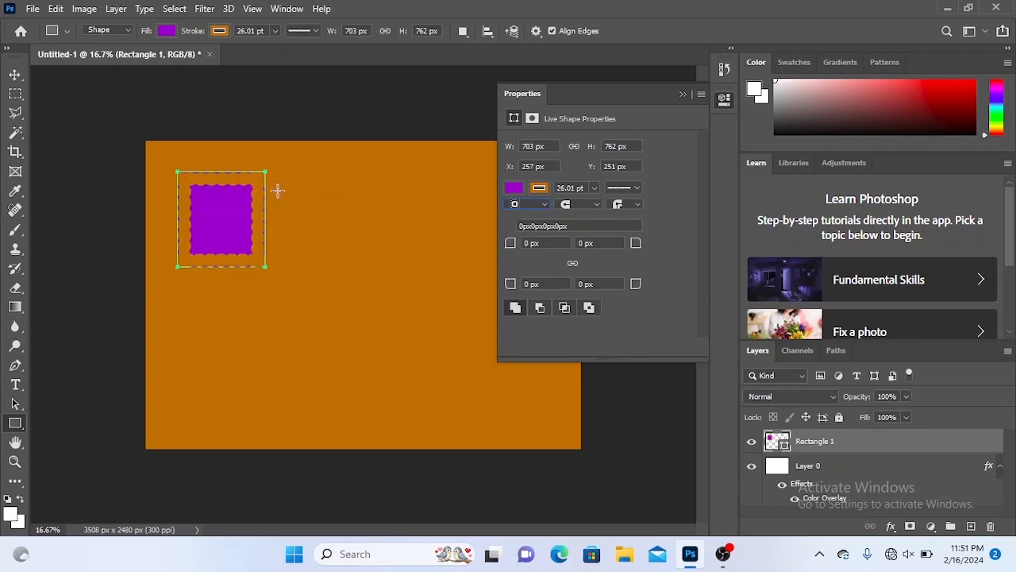
click(548, 204)
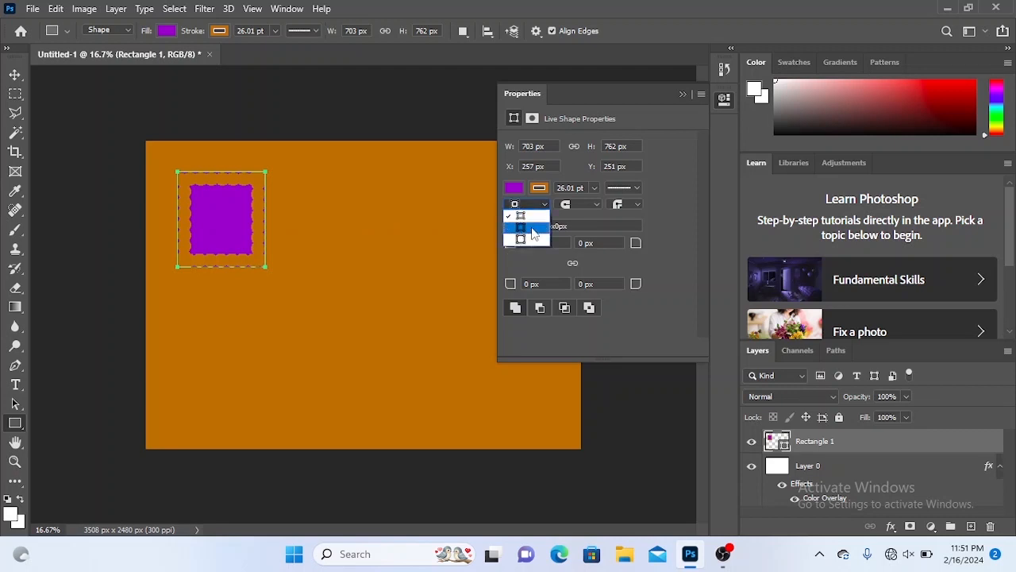
click(534, 231)
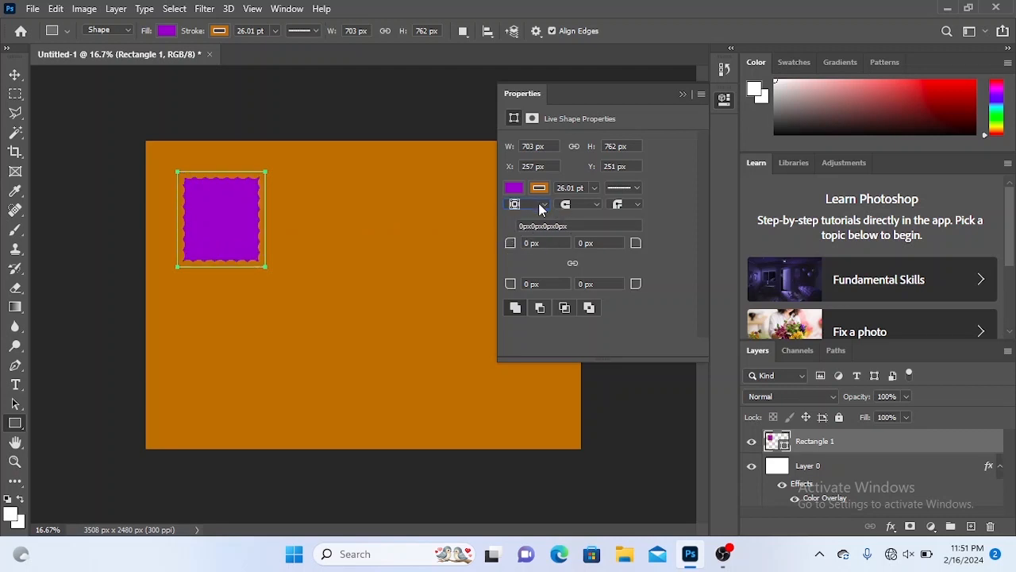
click(540, 204)
click(537, 241)
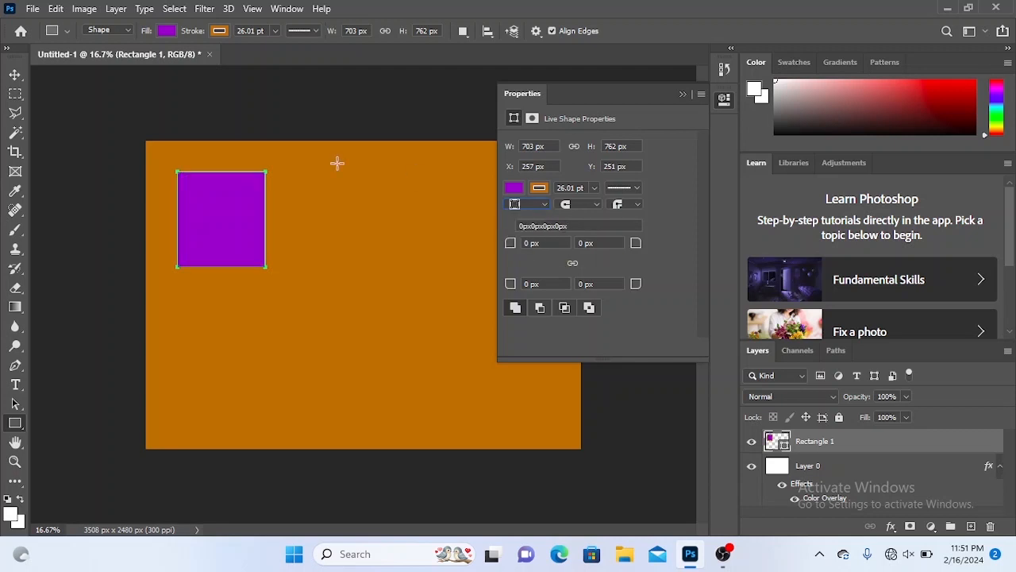
Step: Move the purple rectangle closer to the page's upper-left corner, to about X 173 px and Y 185 px
click(15, 75)
click(379, 256)
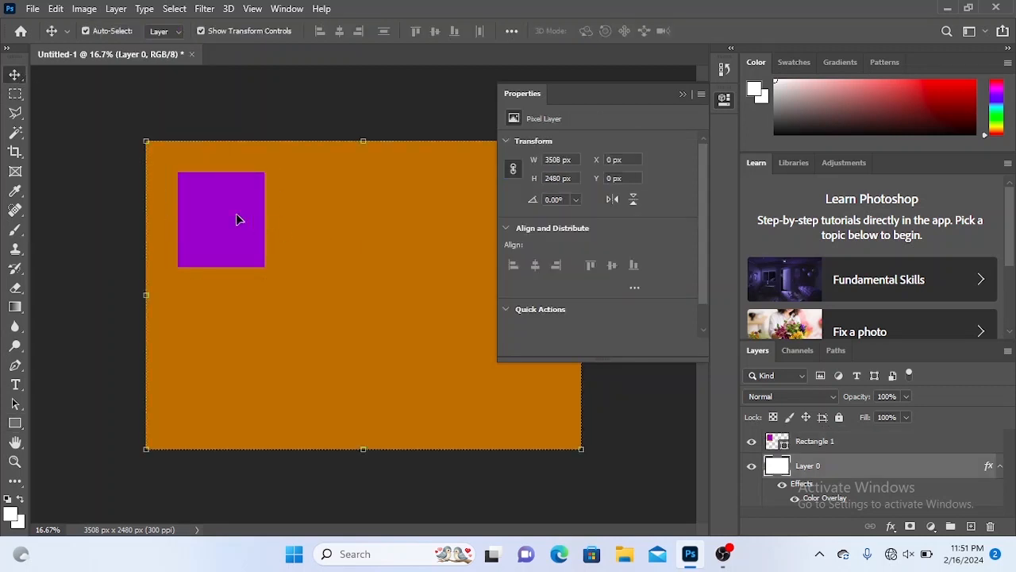
mouse_move(213, 209)
mouse_down()
mouse_move(249, 218)
mouse_move(233, 204)
mouse_move(216, 210)
mouse_up()
click(231, 205)
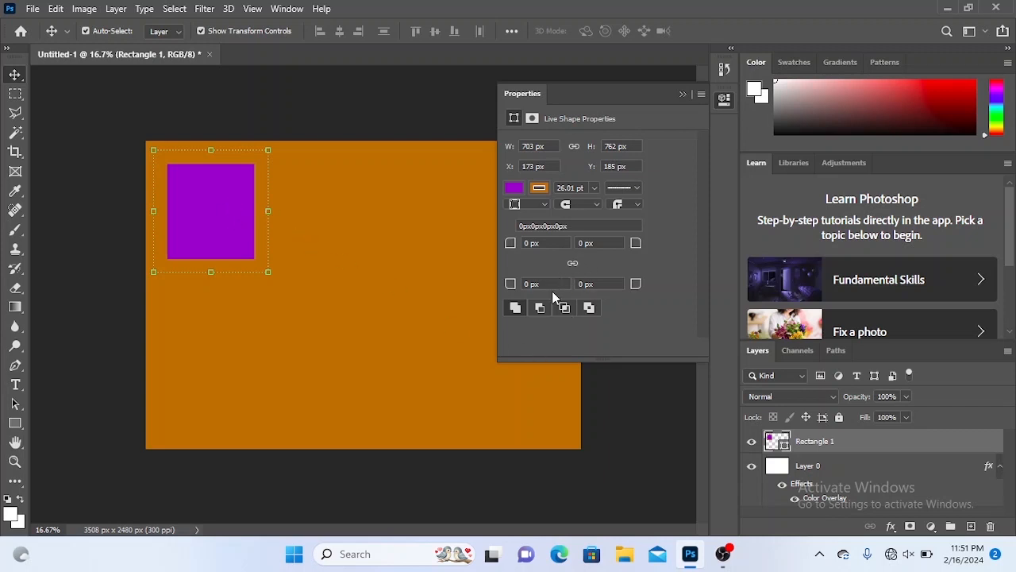
Step: Round only the purple rectangle's top-left corner to a radius of 287 px
click(510, 247)
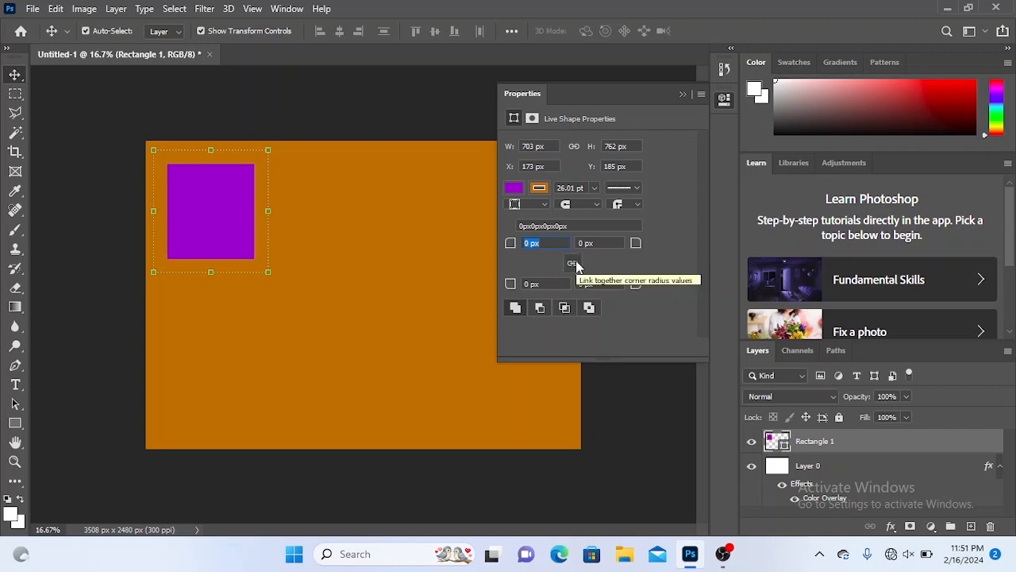
drag(510, 245, 592, 250)
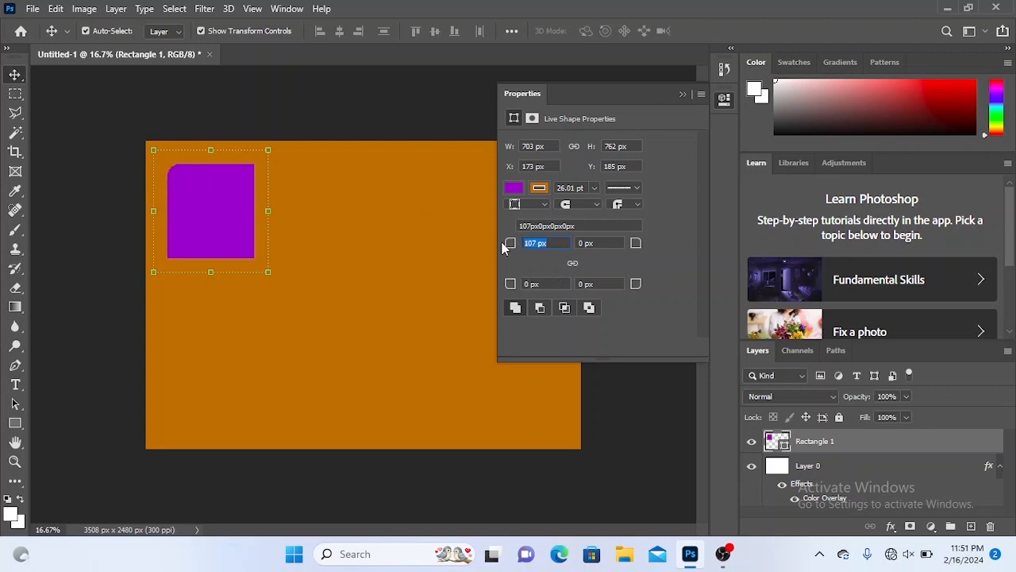
drag(505, 246, 643, 252)
Step: Round the purple rectangle's bottom-right corner to a radius of 337 px
click(636, 285)
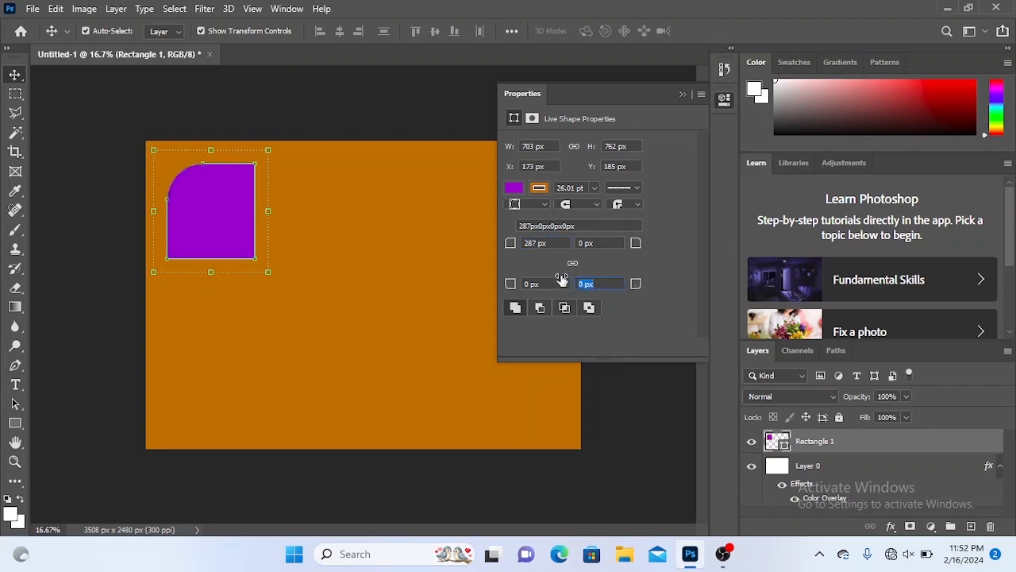
drag(561, 280, 645, 286)
text(173)
key(Tab)
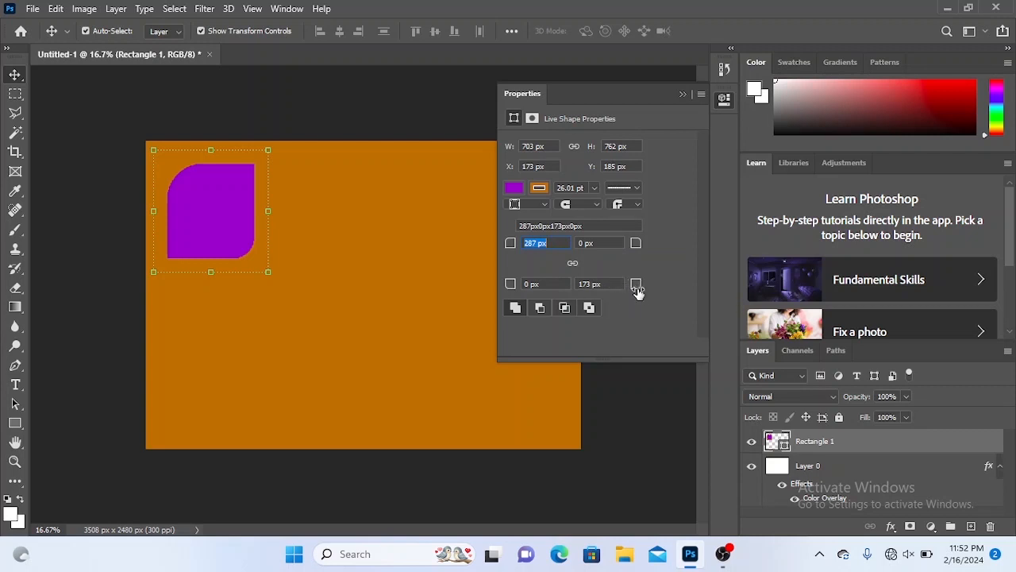
drag(638, 290, 685, 288)
click(597, 283)
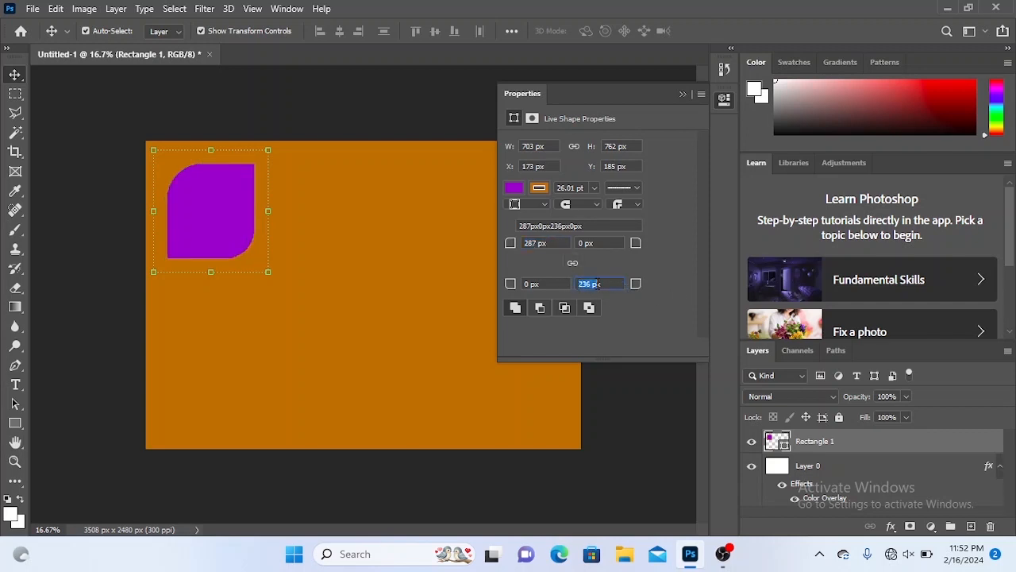
click(613, 283)
drag(643, 288, 714, 280)
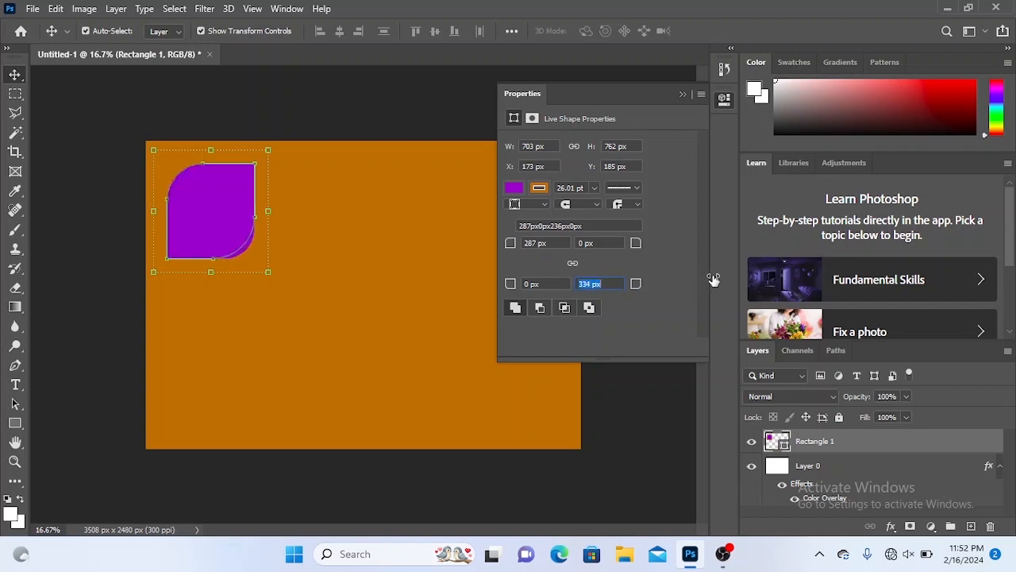
click(389, 247)
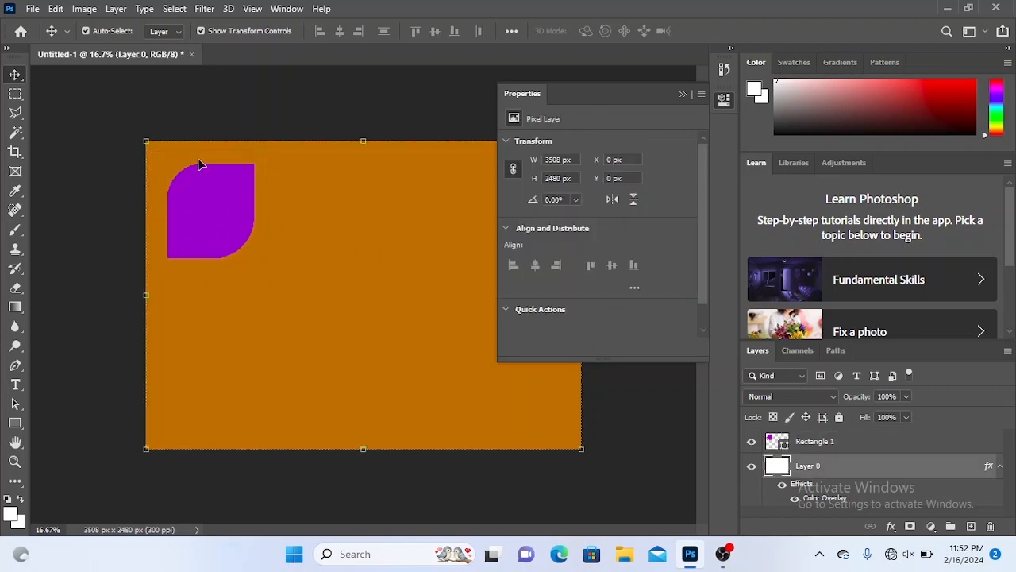
click(223, 186)
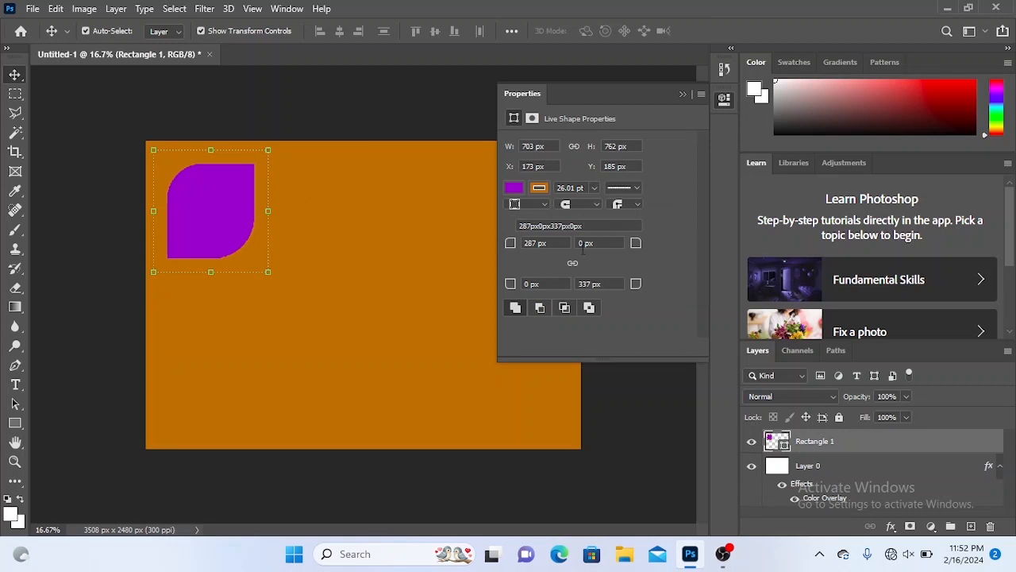
Step: Undo the rectangle's recent corner rounding, move and stroke styling, and reposition it at about X 329 px and Y 179 px
key(ctrl)
key(ctrl+z)
key(ctrl+z)
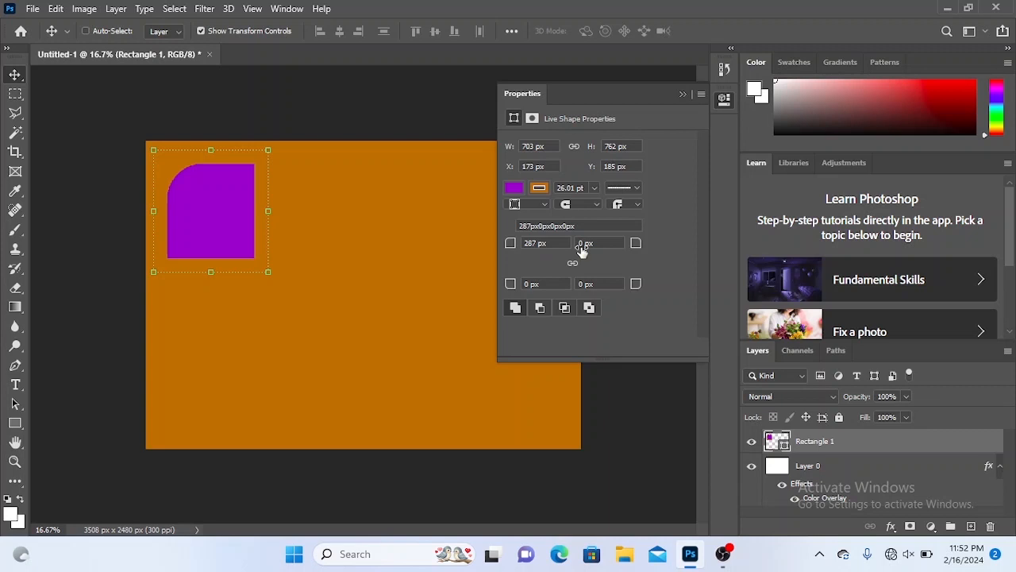
key(ctrl+z)
key(ctrl+z)
key(ctrl+z)
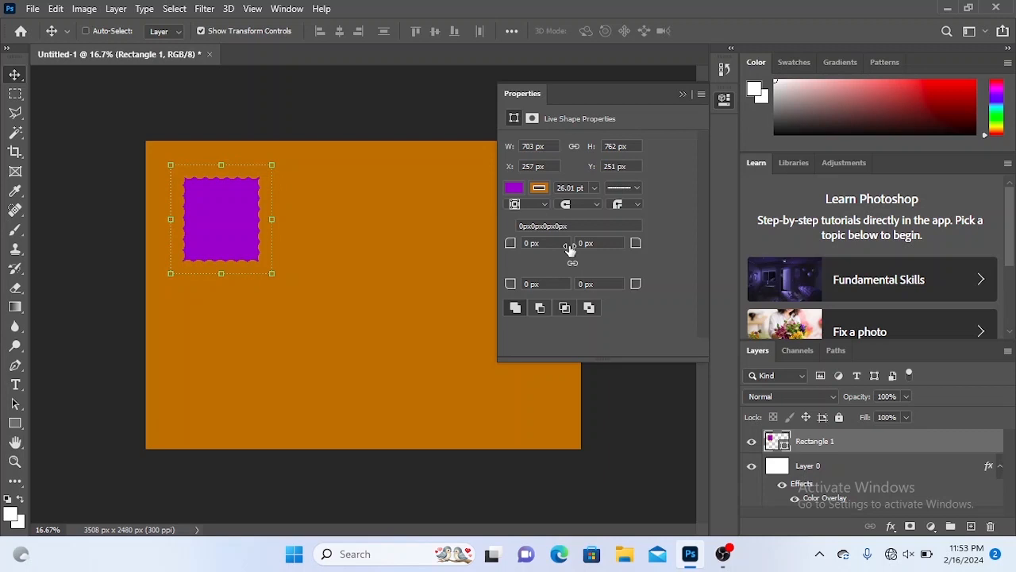
key(ctrl+z)
key(ctrl+z)
key(ctrl+z)
key(ctrl+z)
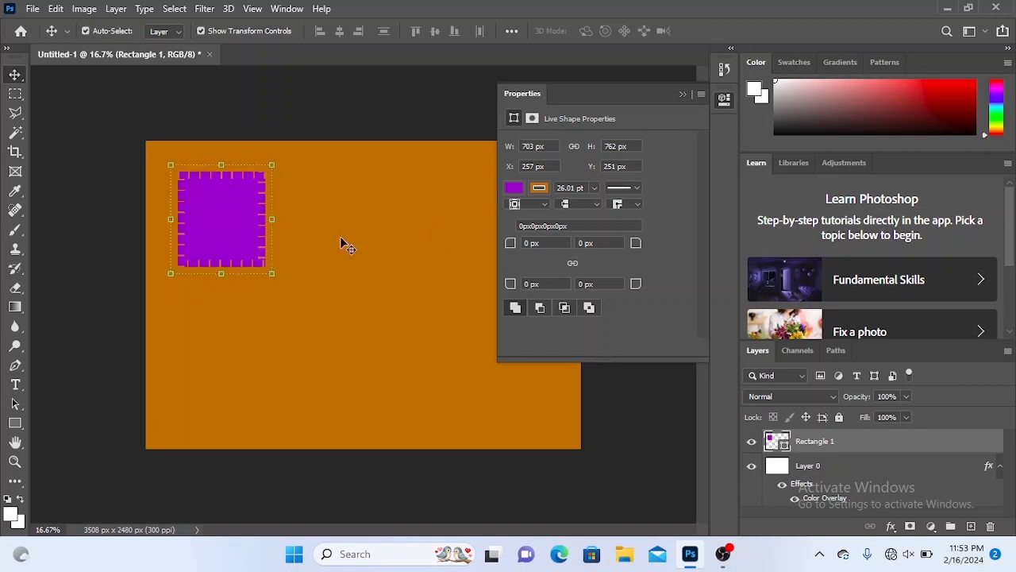
drag(218, 227, 241, 229)
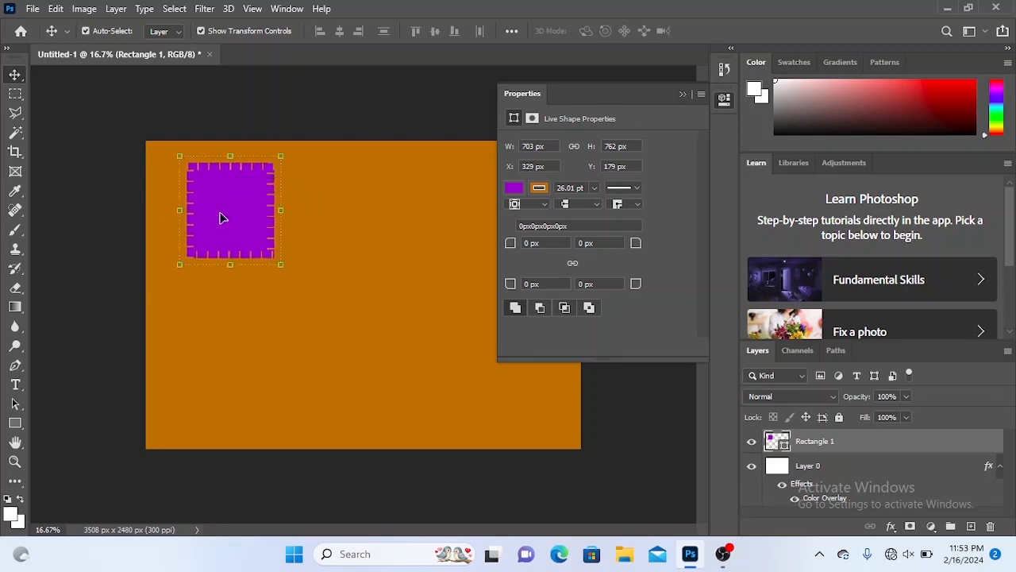
Step: Try pattern, gradient and solid color strokes on the purple rectangle and settle on no stroke
click(544, 191)
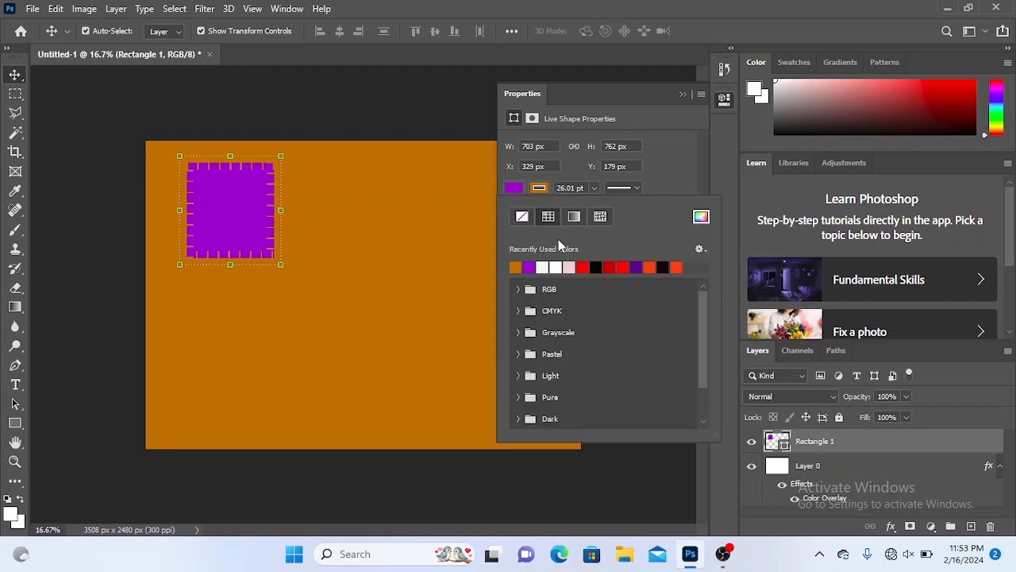
click(600, 217)
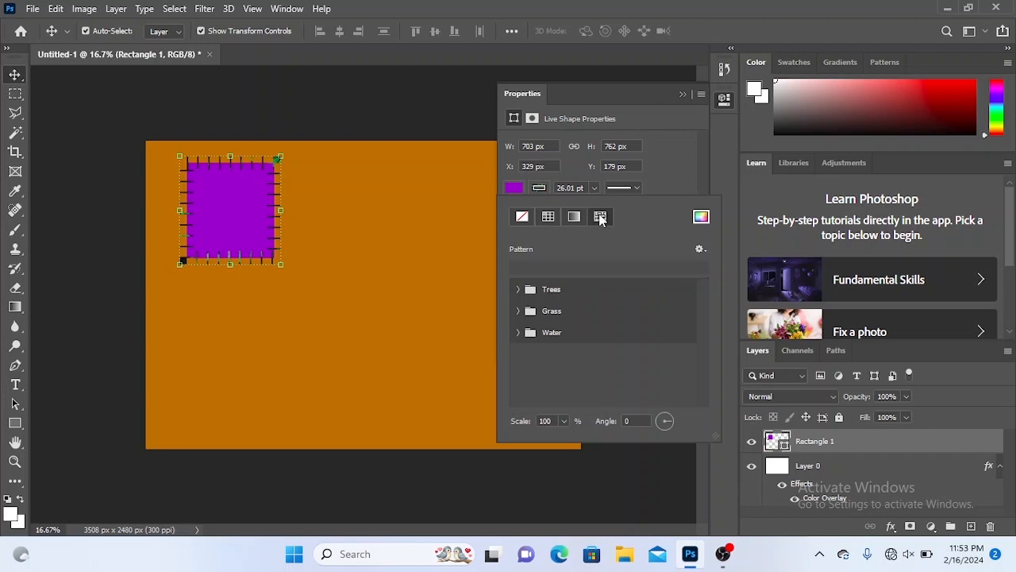
click(576, 220)
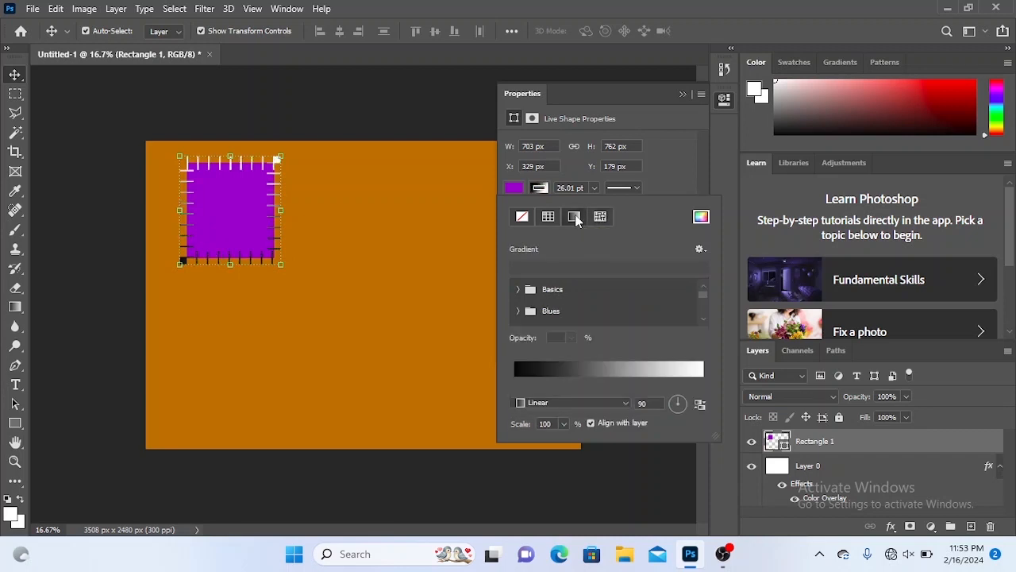
click(549, 218)
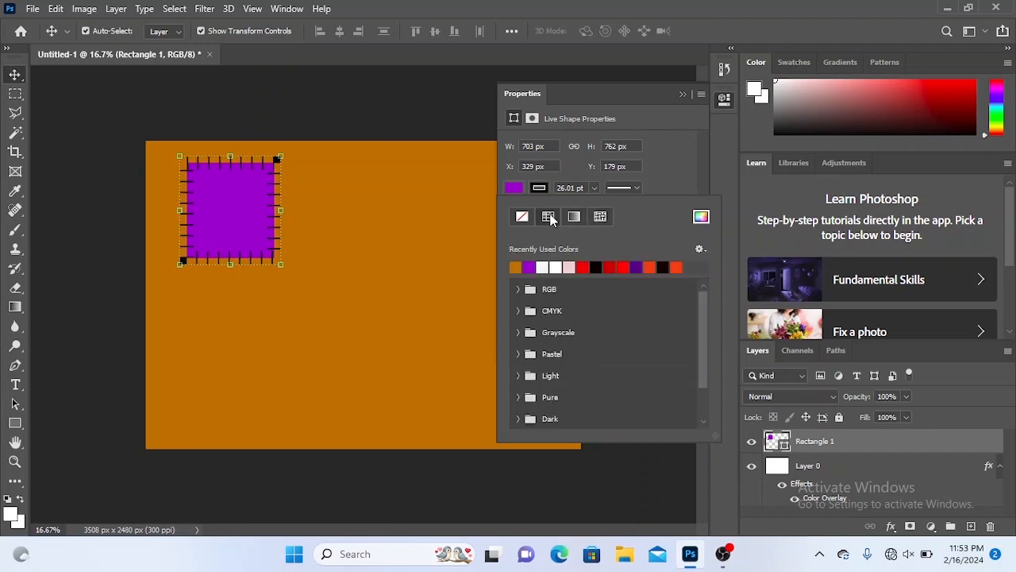
click(521, 217)
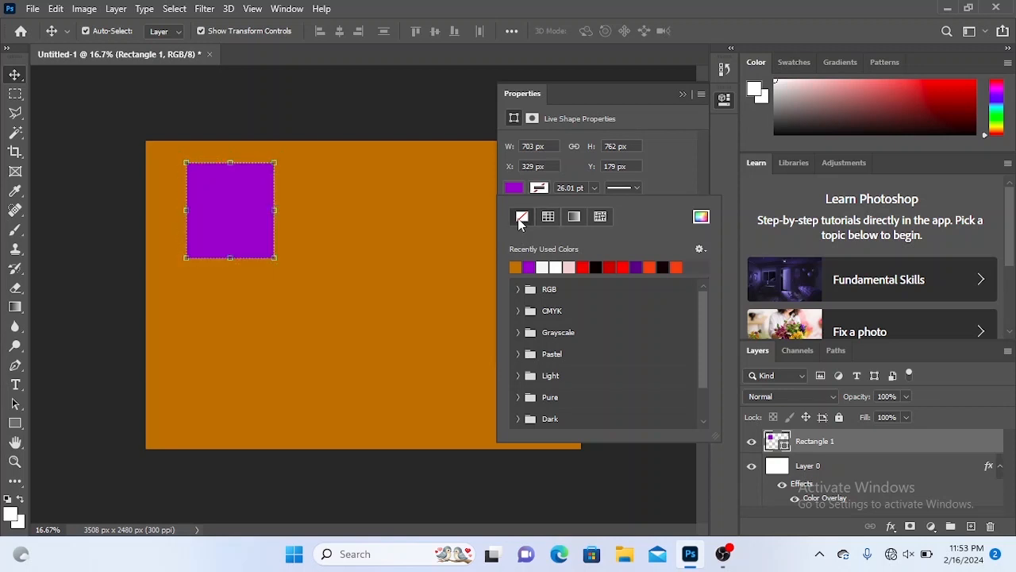
click(604, 217)
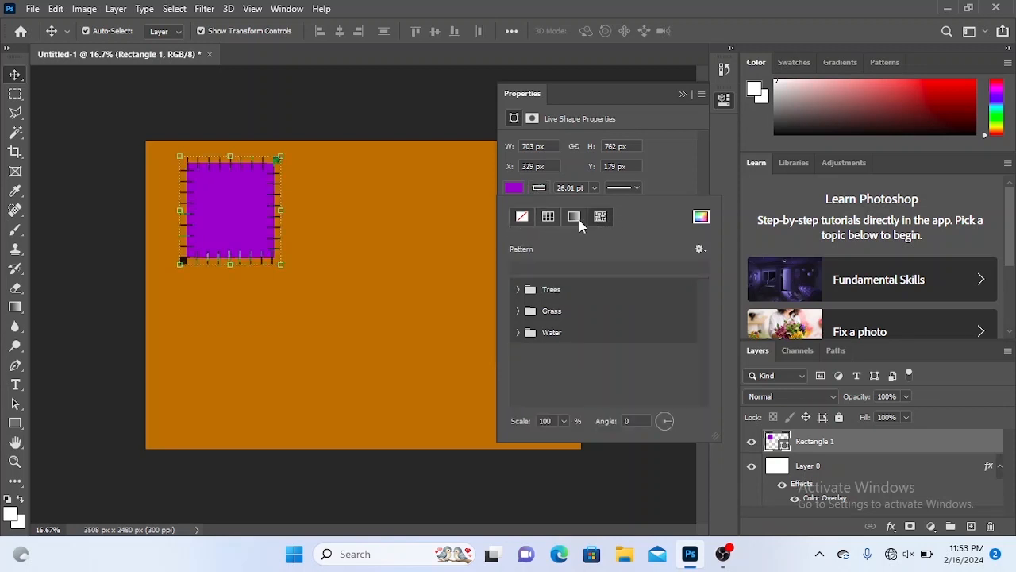
click(576, 220)
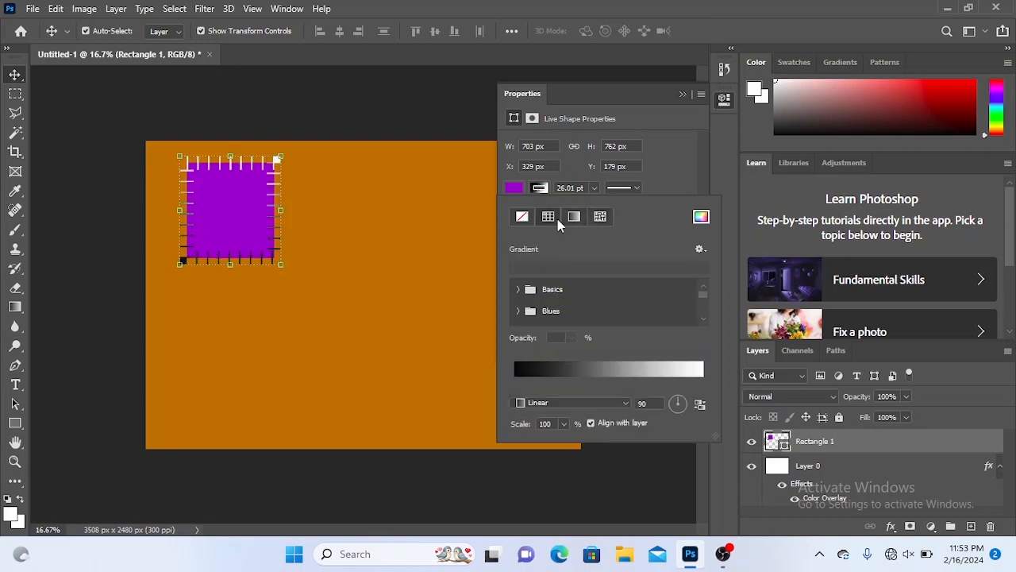
click(558, 219)
click(521, 219)
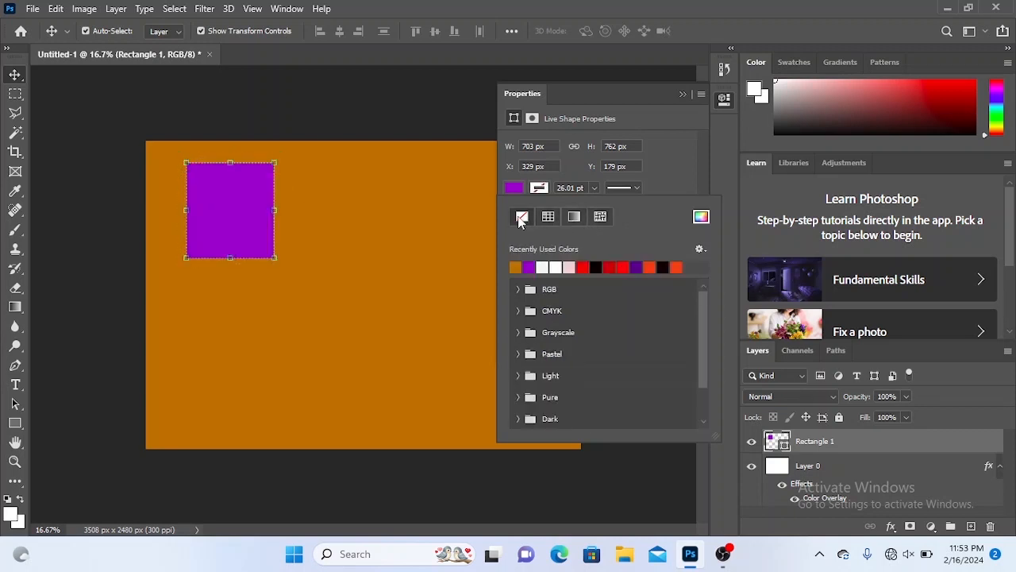
click(482, 215)
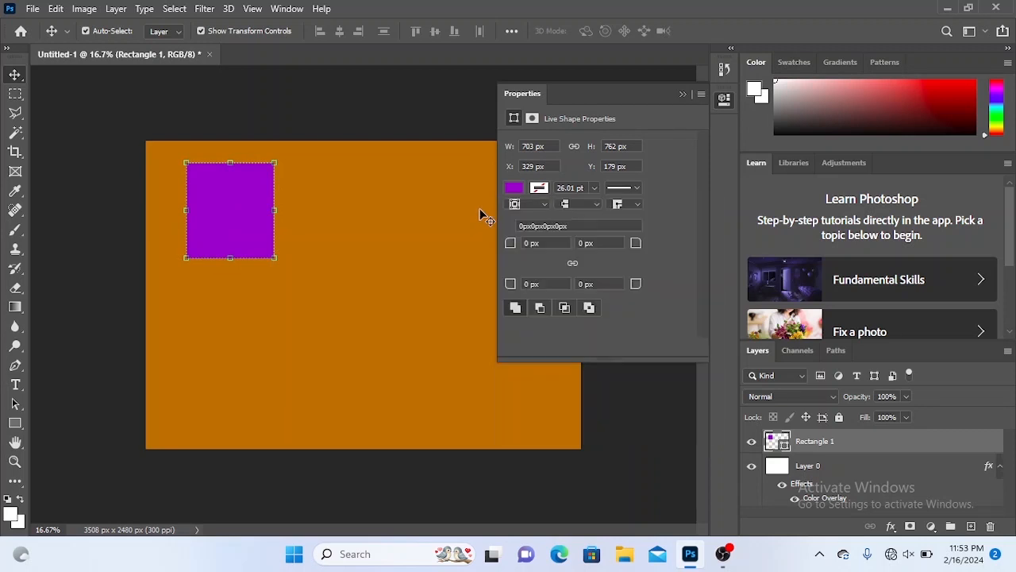
click(482, 214)
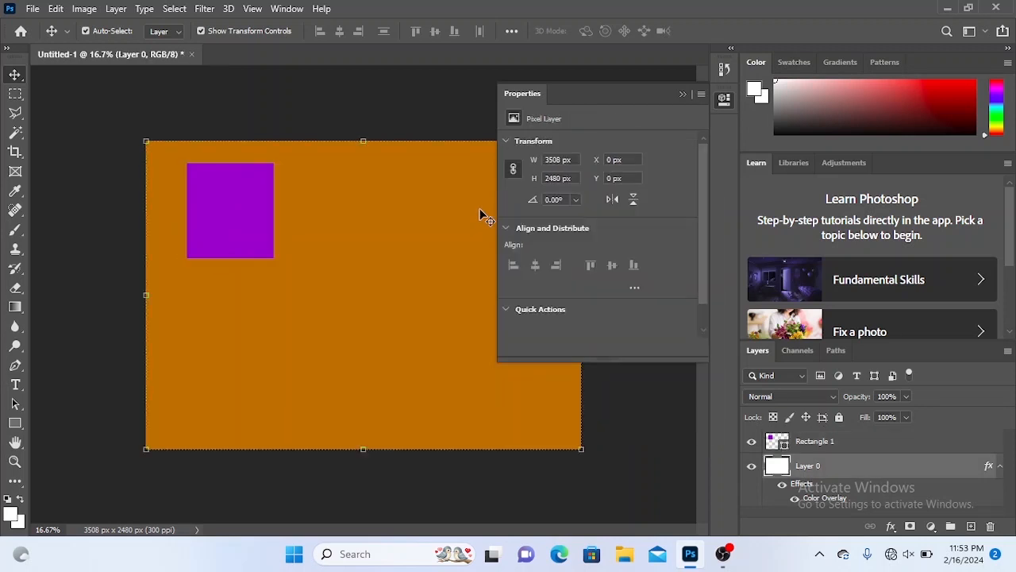
Step: Link the purple rectangle's corner radii and round all four corners to 185 px
click(228, 233)
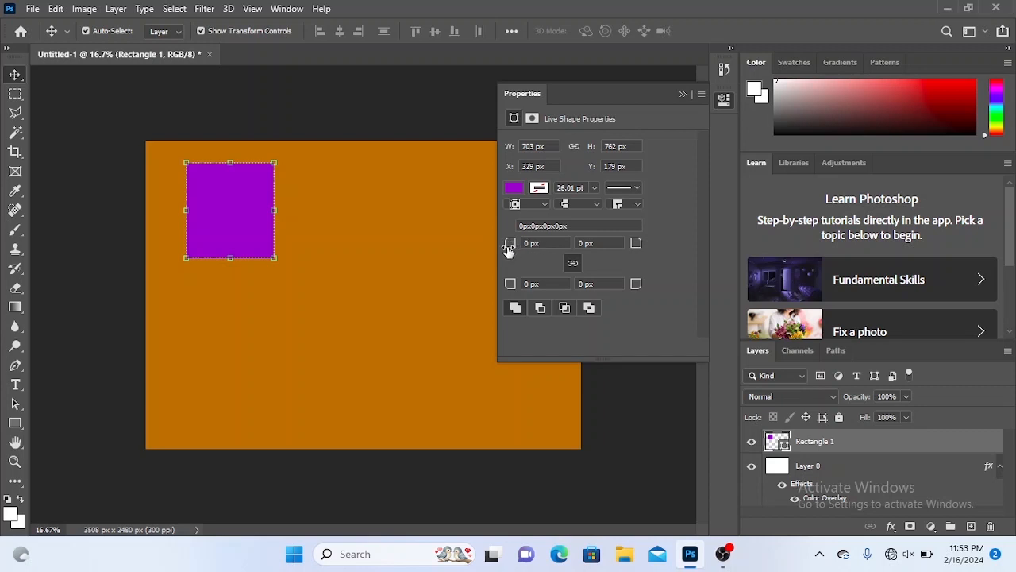
drag(508, 249, 732, 225)
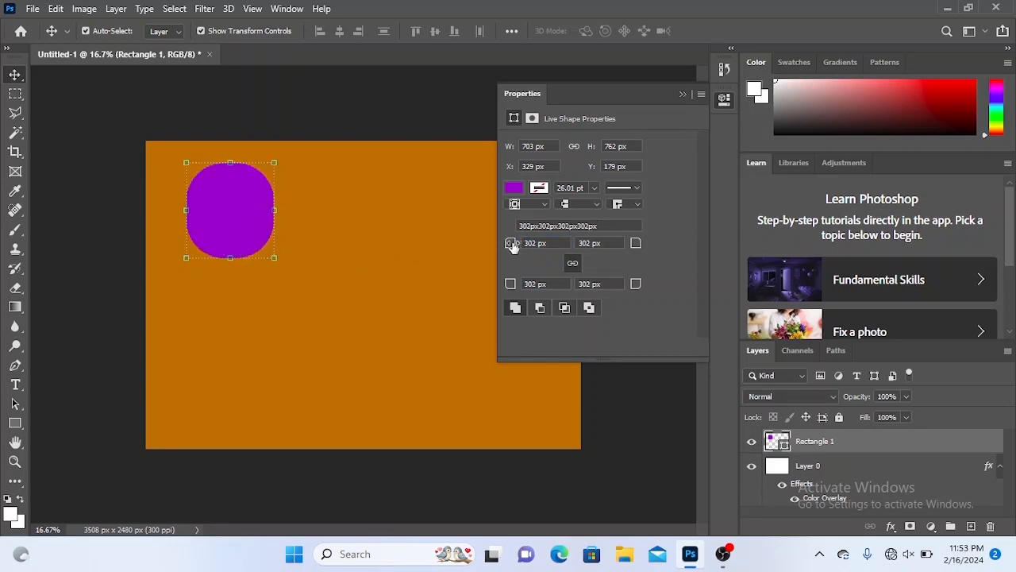
drag(511, 243, 441, 256)
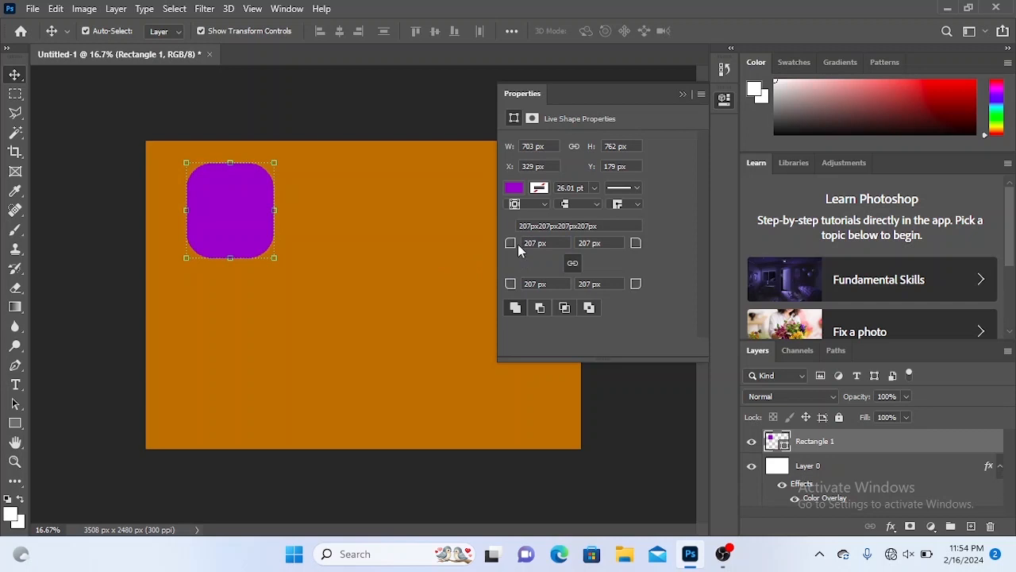
drag(514, 249, 499, 252)
click(345, 245)
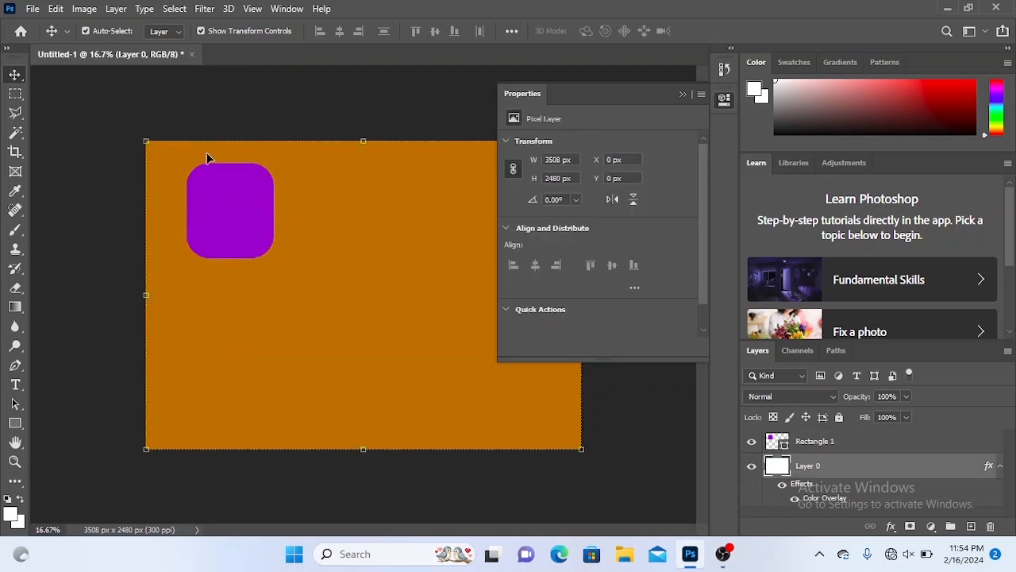
Step: Add a Color Overlay effect to the rounded rectangle, compare several hues and apply the blue-violet color 0d56c4
click(238, 207)
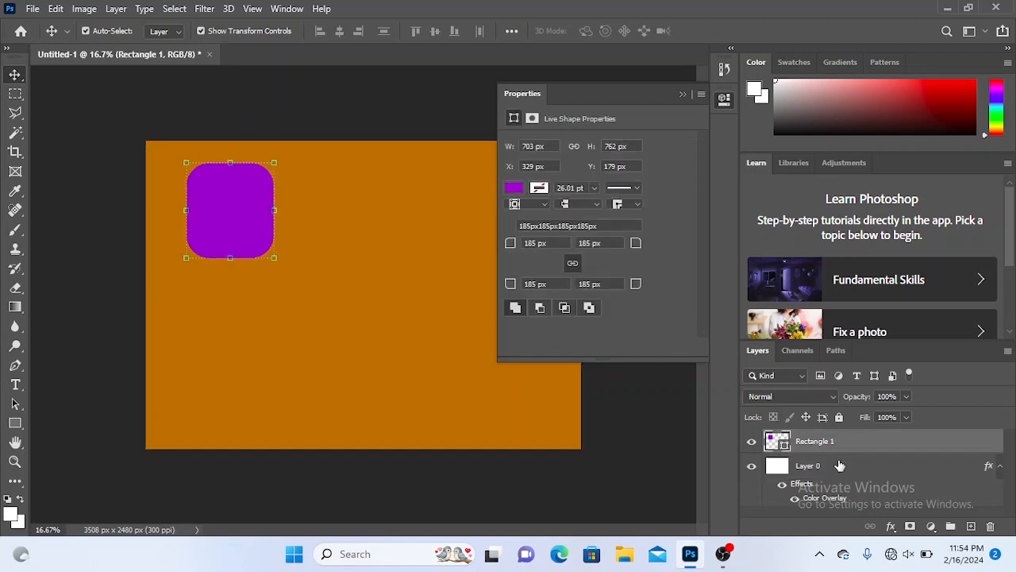
click(890, 528)
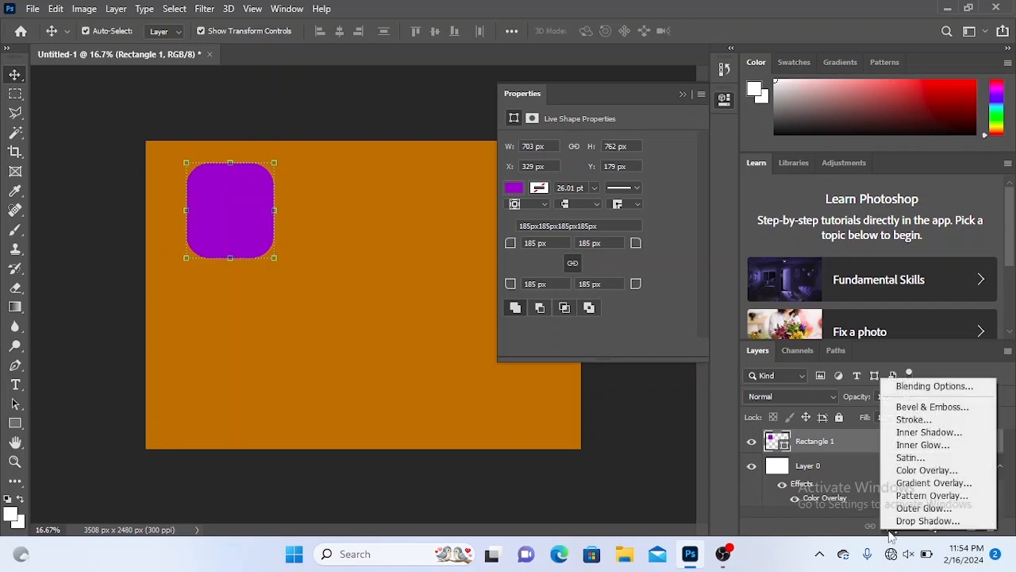
click(917, 472)
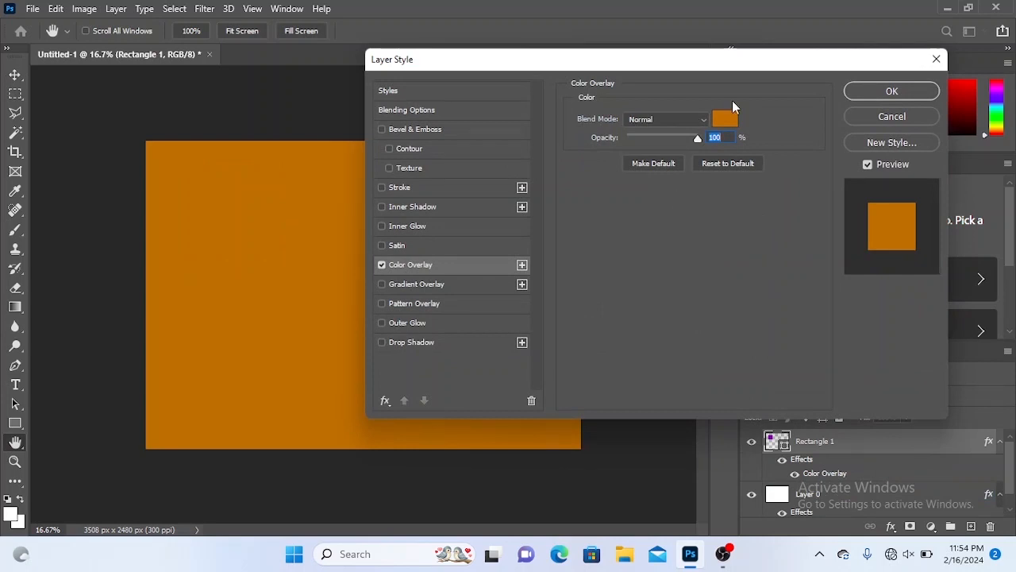
click(731, 120)
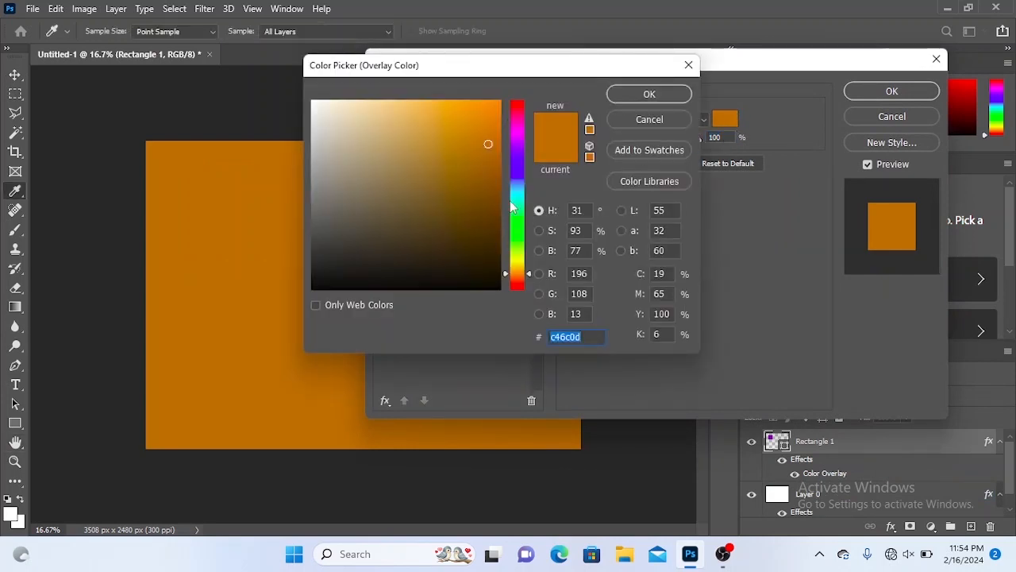
click(517, 170)
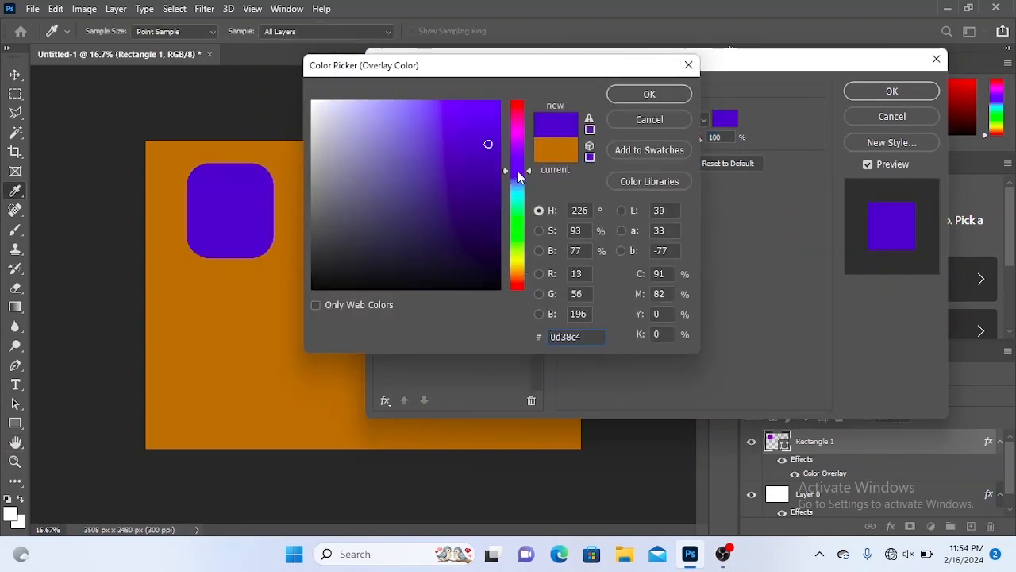
click(516, 195)
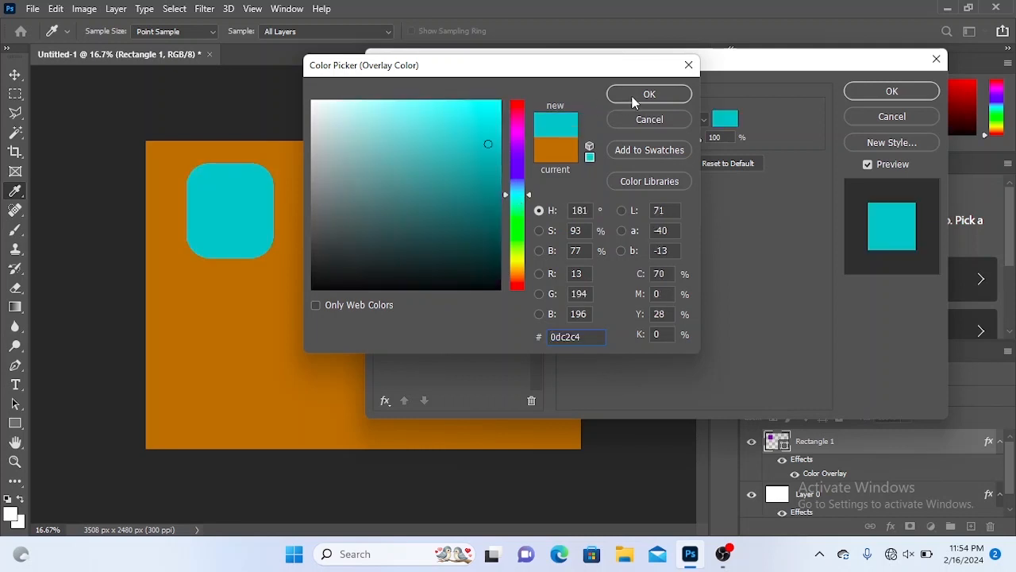
click(519, 239)
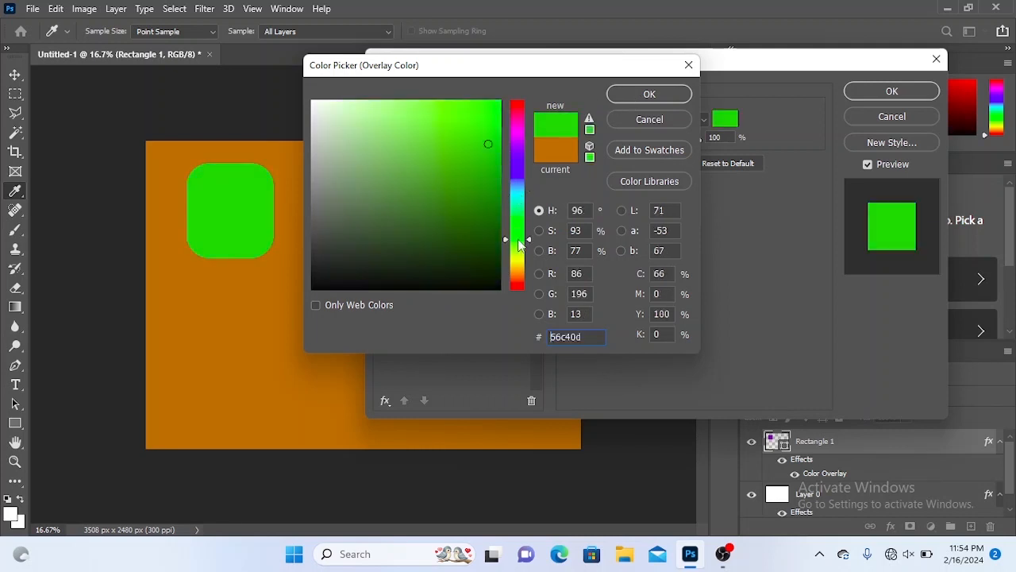
click(518, 177)
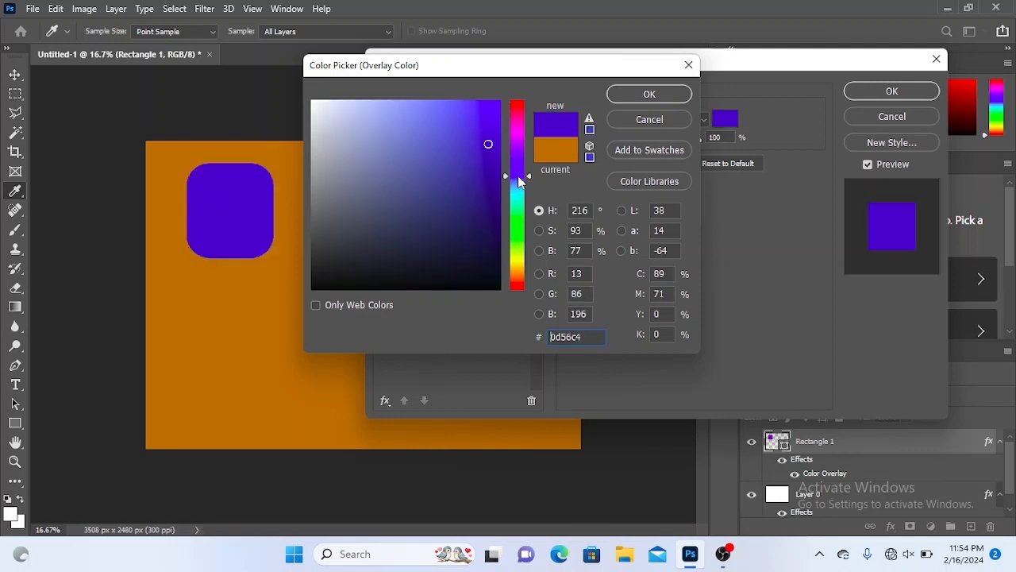
click(650, 94)
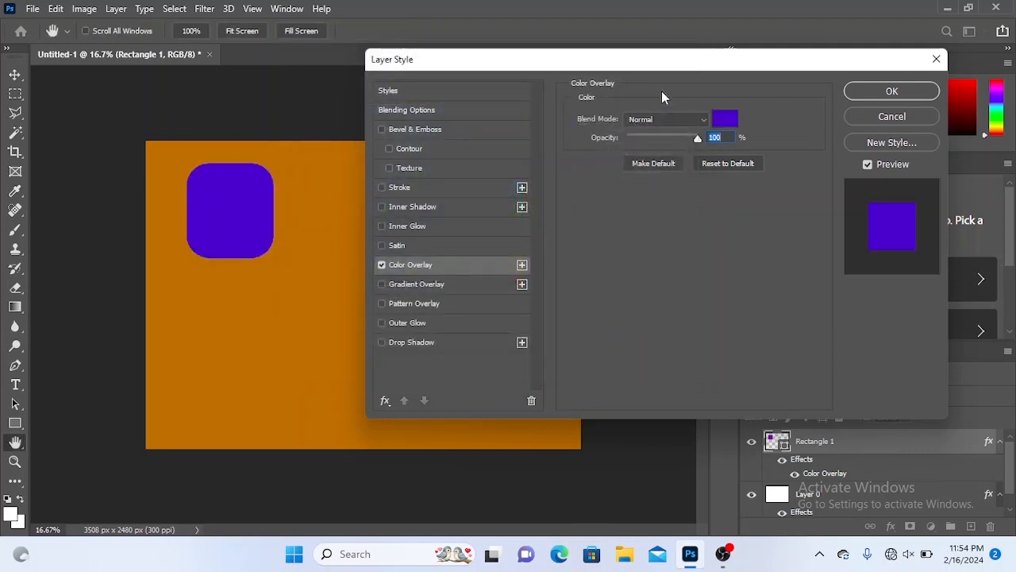
Step: Add a 9 px inside Stroke effect to the rounded rectangle in the off-white color f0e7e7
click(400, 188)
drag(636, 112, 634, 123)
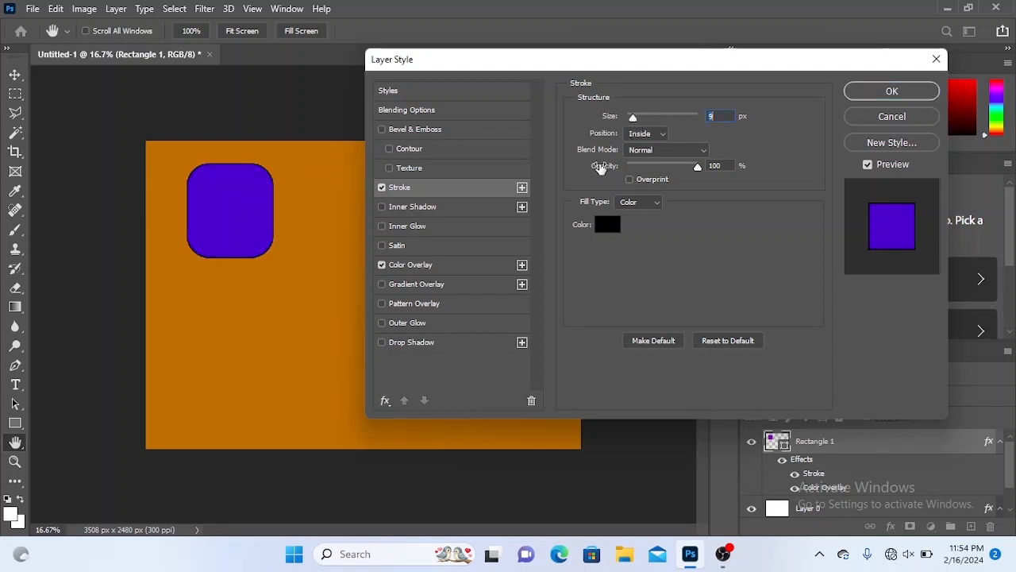
click(606, 227)
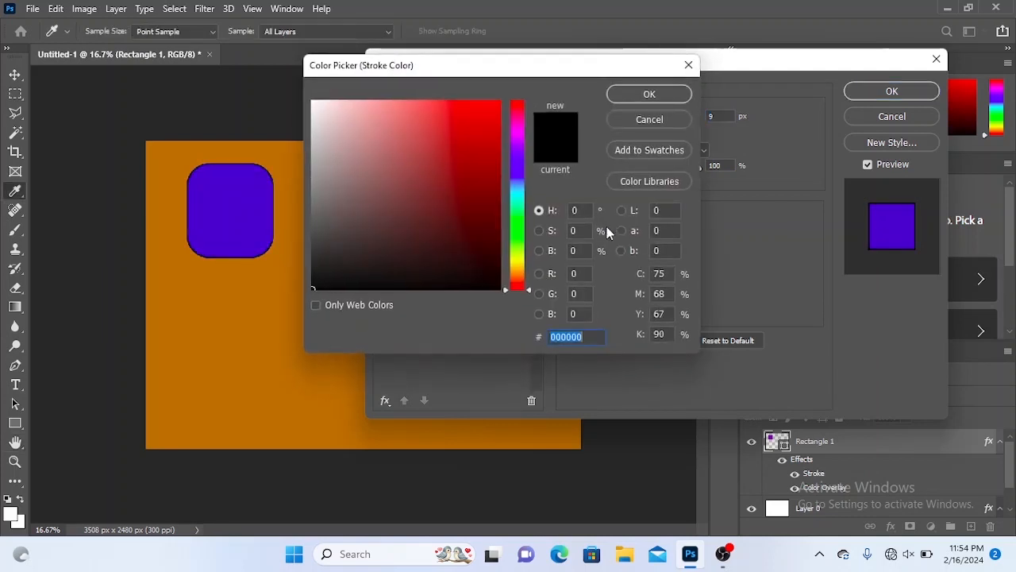
click(318, 111)
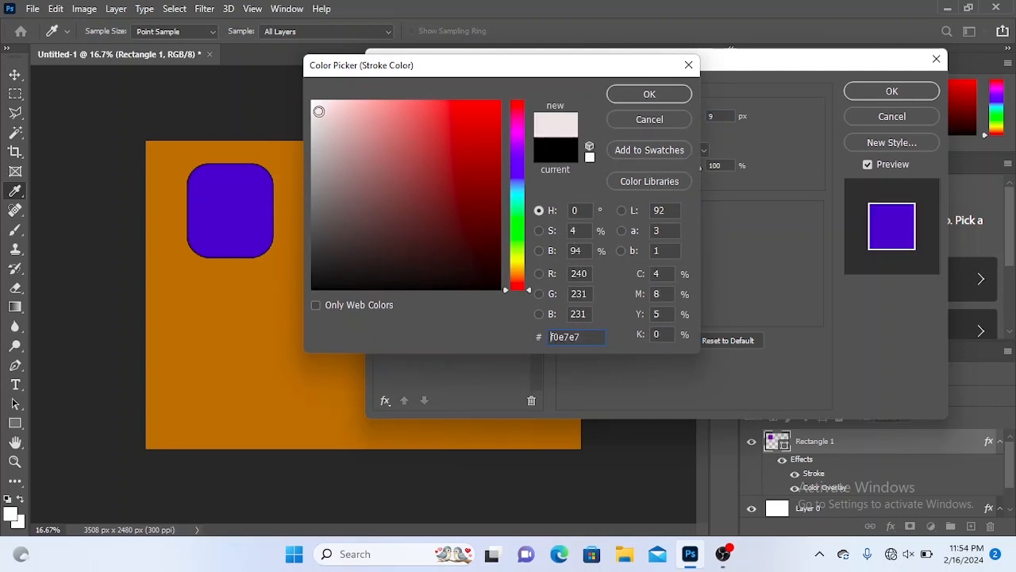
click(641, 95)
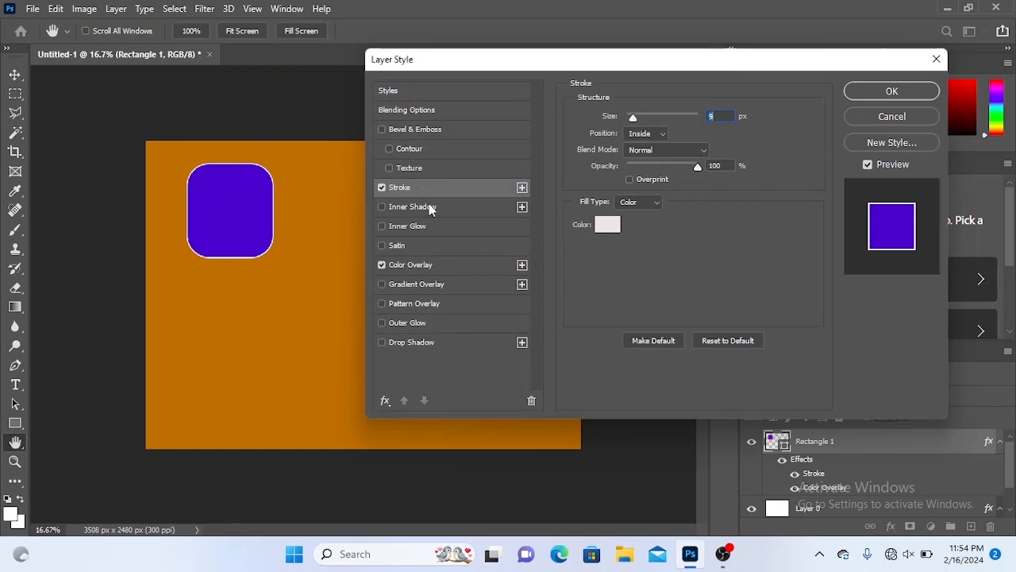
Step: Replace the rectangle's Color Overlay with a Gradient Overlay using the teal-to-purple preset from the Blues group
click(425, 284)
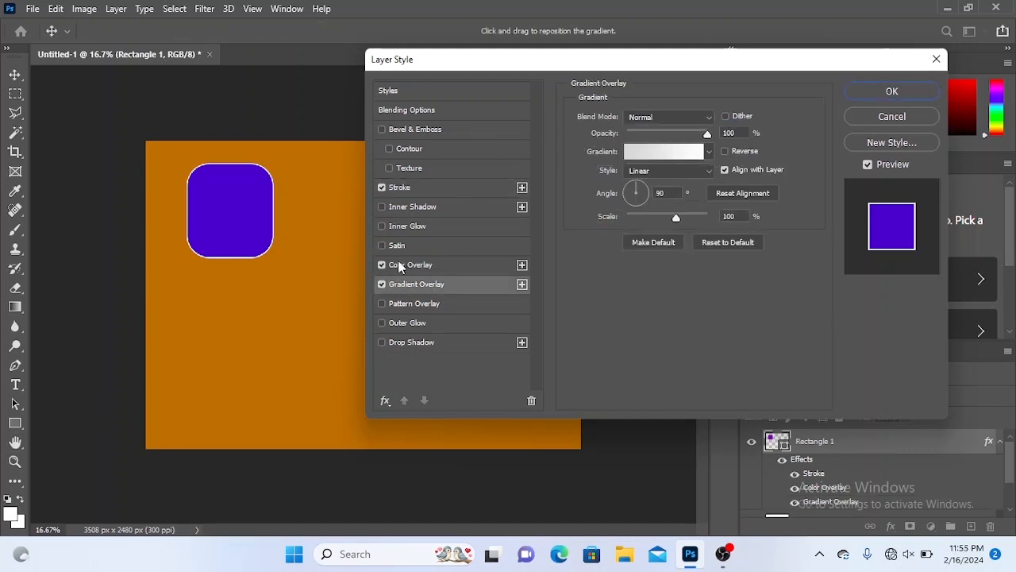
click(383, 265)
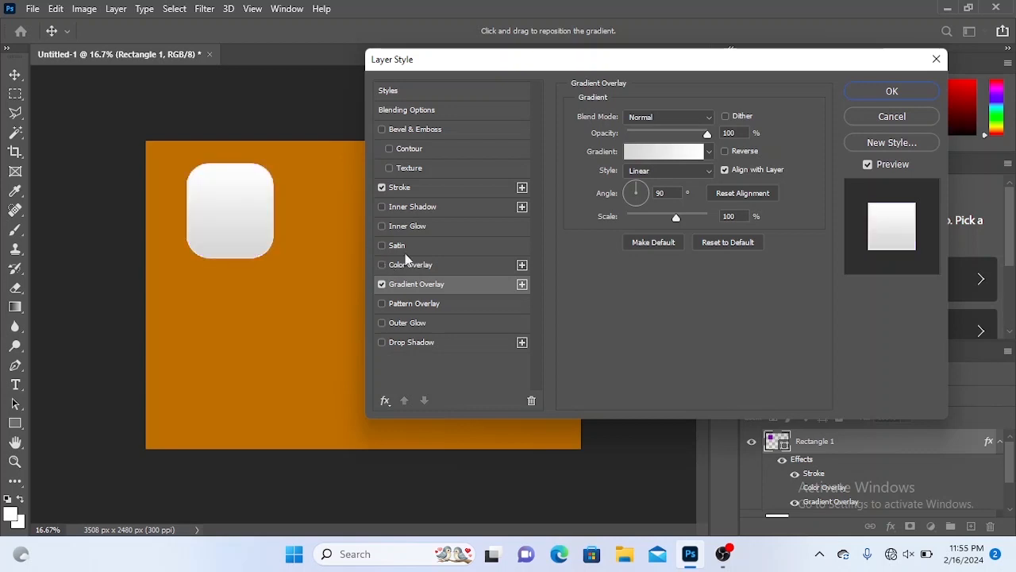
click(709, 152)
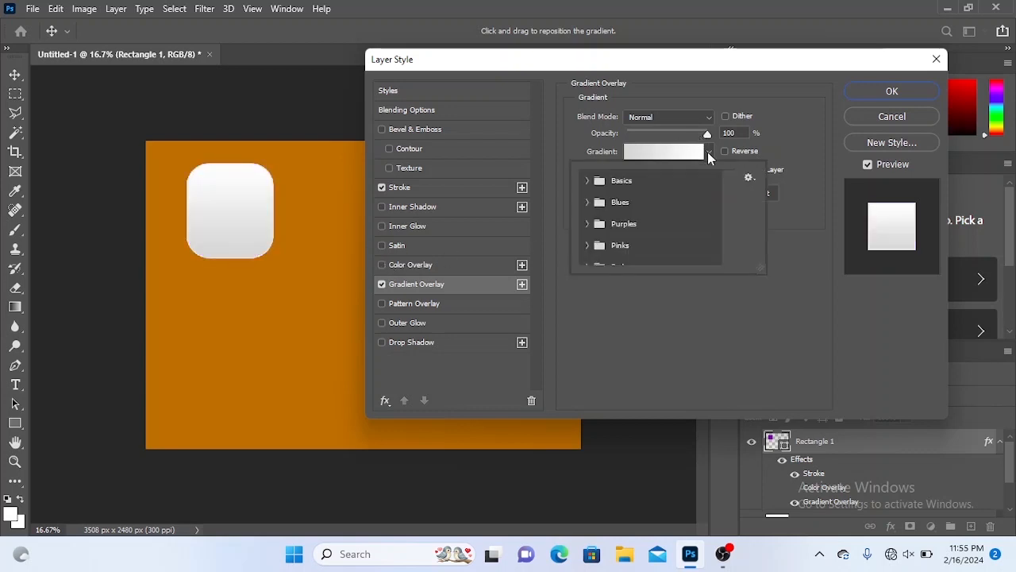
click(592, 182)
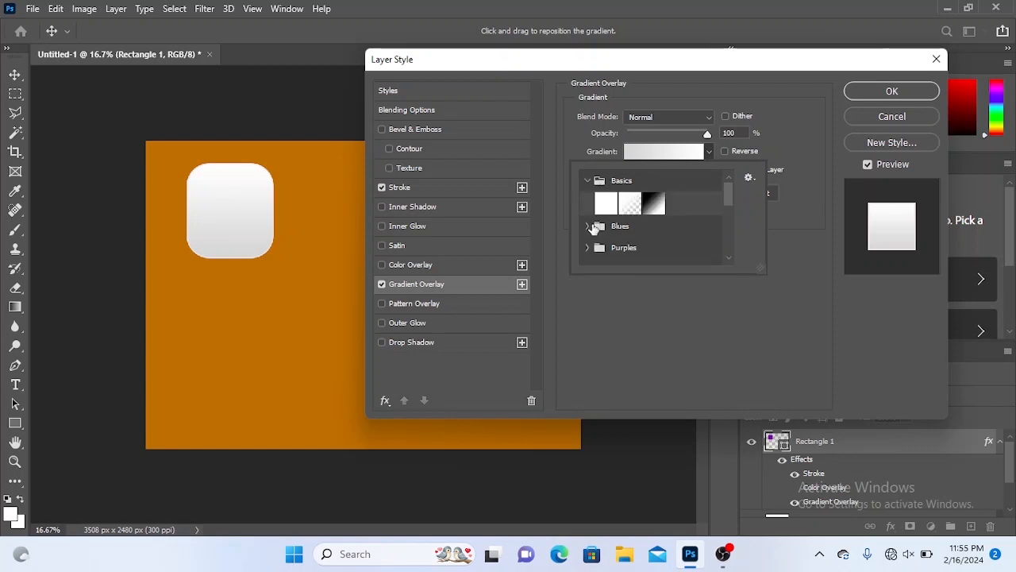
click(591, 227)
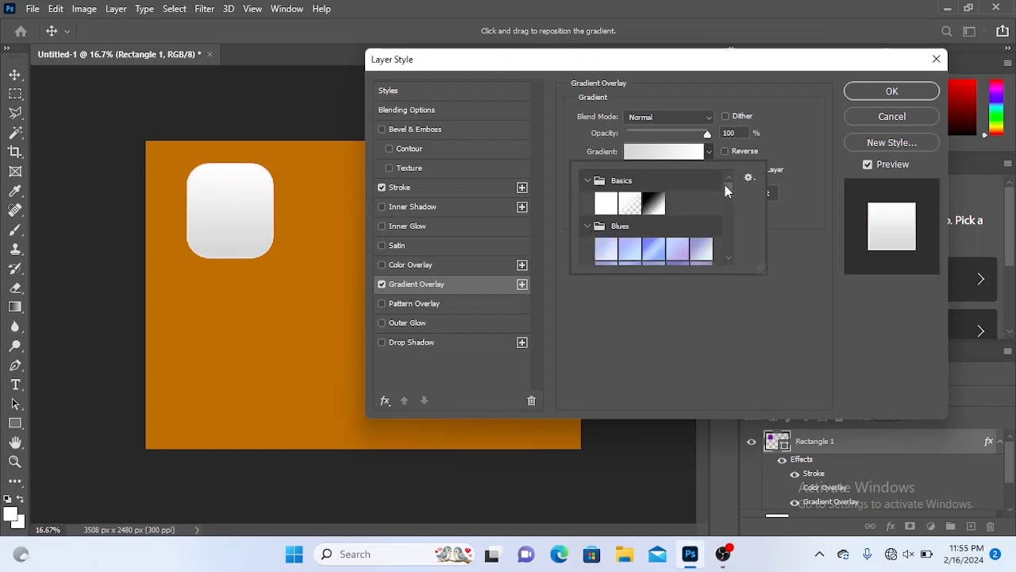
drag(725, 189, 729, 216)
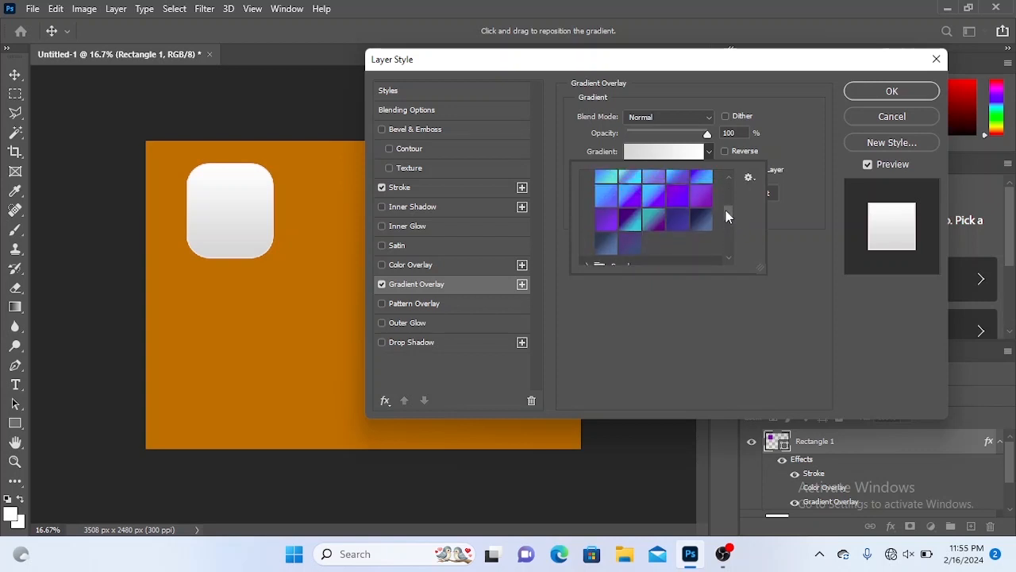
click(652, 219)
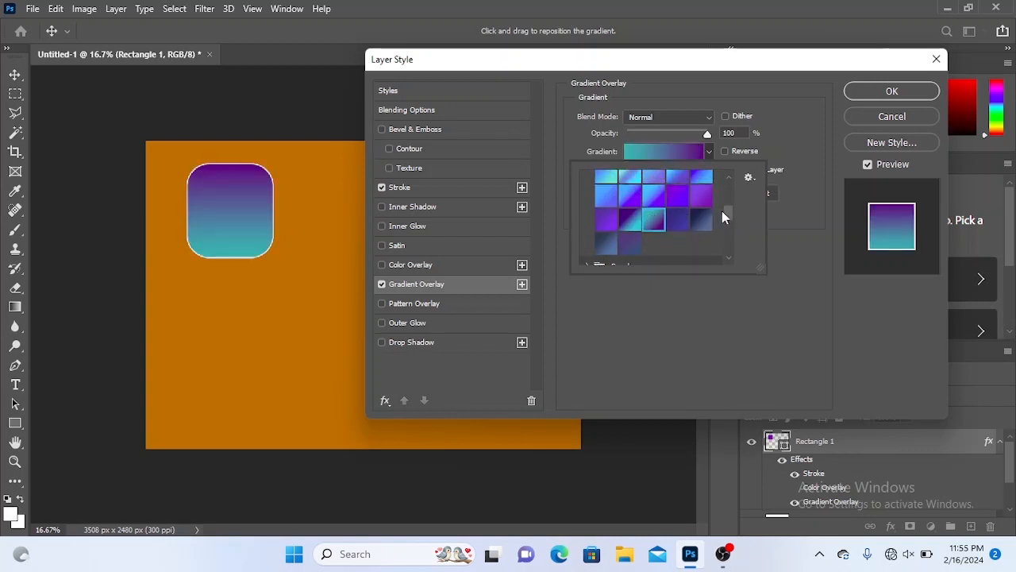
Step: Try several presets from the Reds group on the rectangle's Gradient Overlay
drag(722, 211, 725, 236)
scroll(672, 234, up, 1)
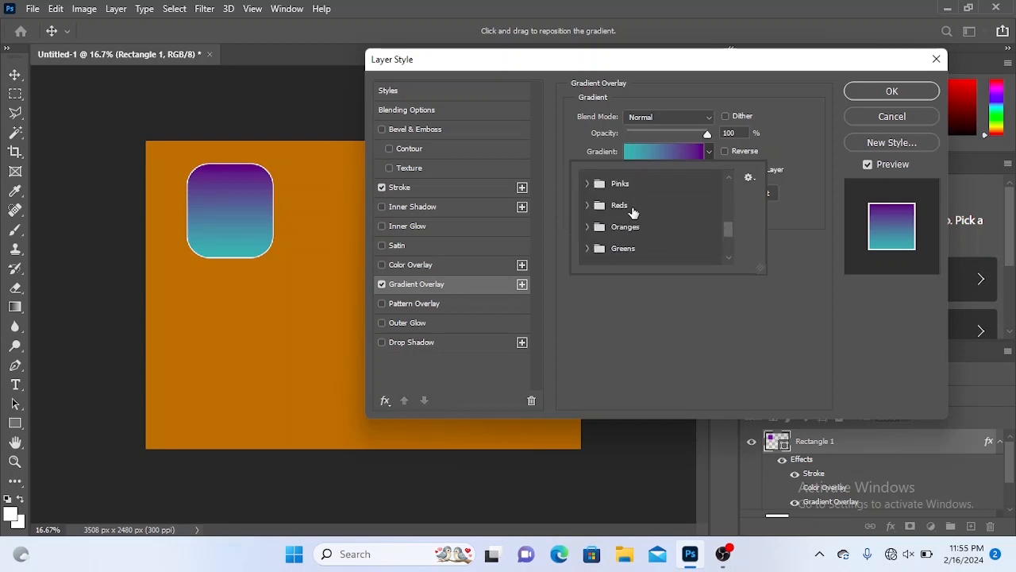
click(631, 206)
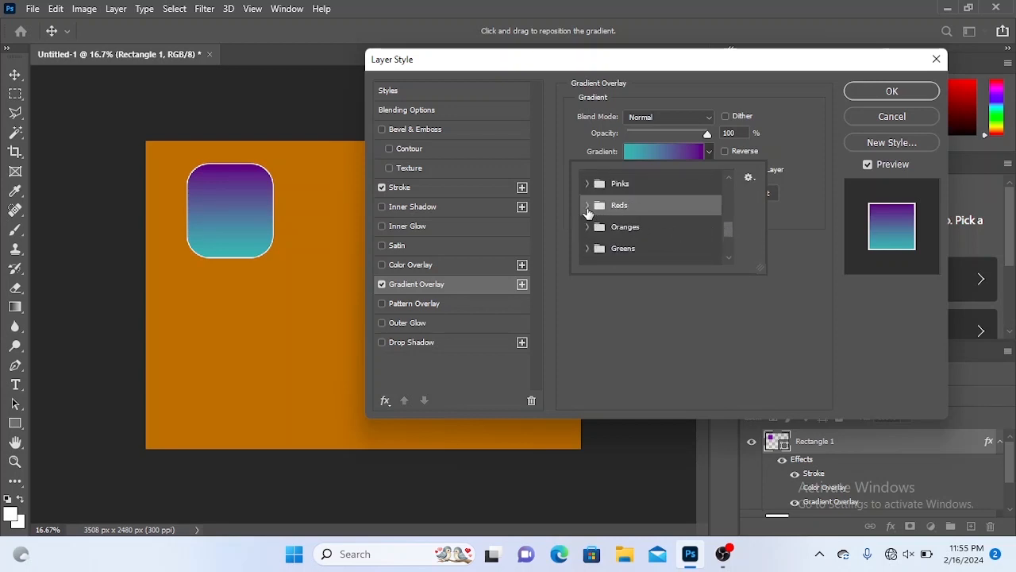
click(587, 206)
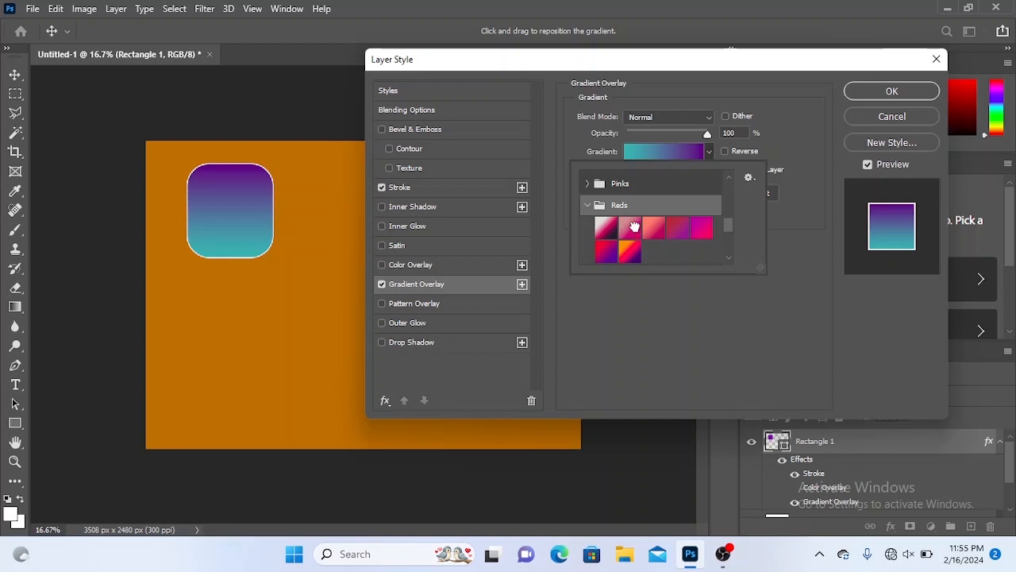
click(631, 228)
click(661, 230)
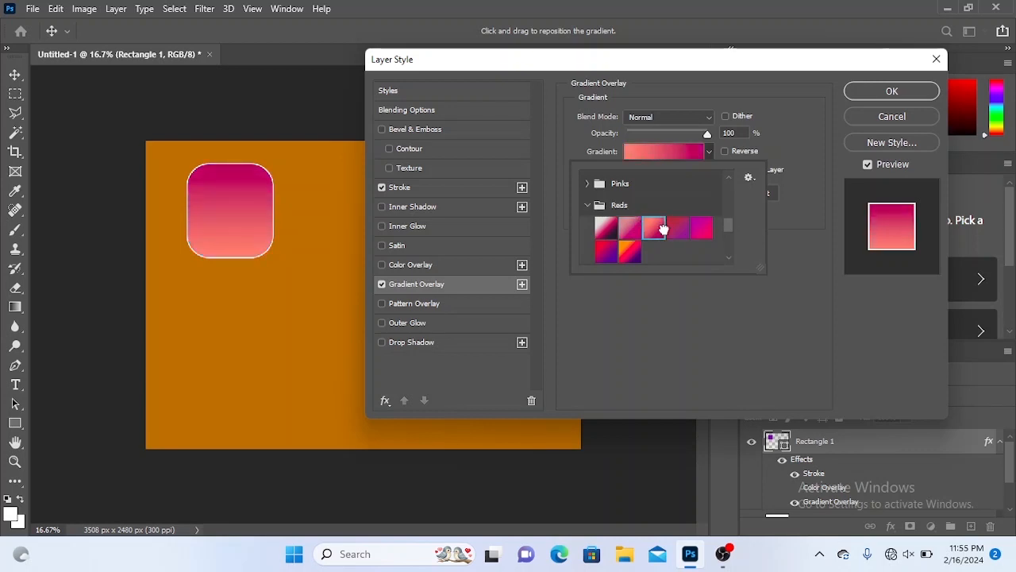
click(683, 231)
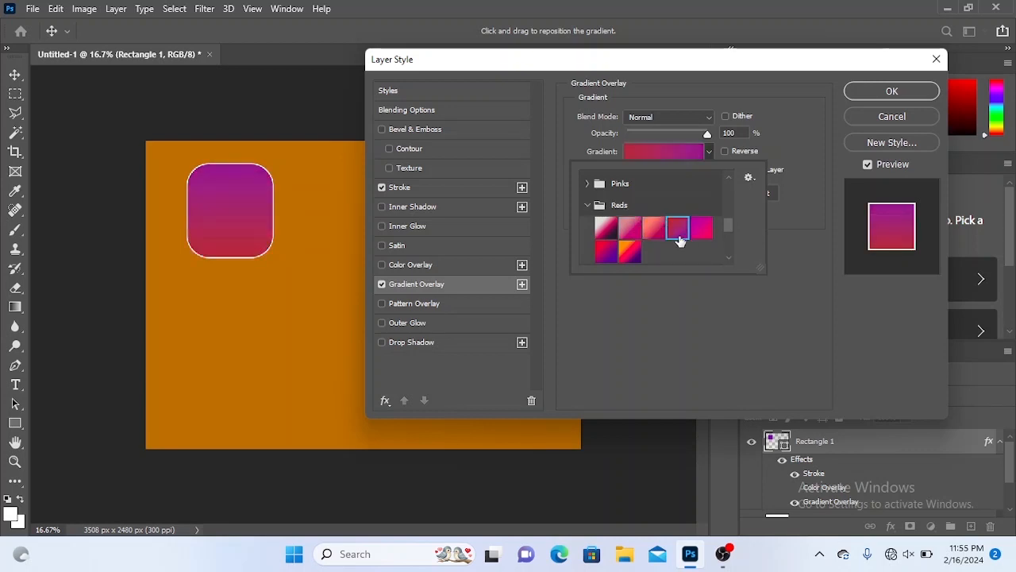
click(598, 208)
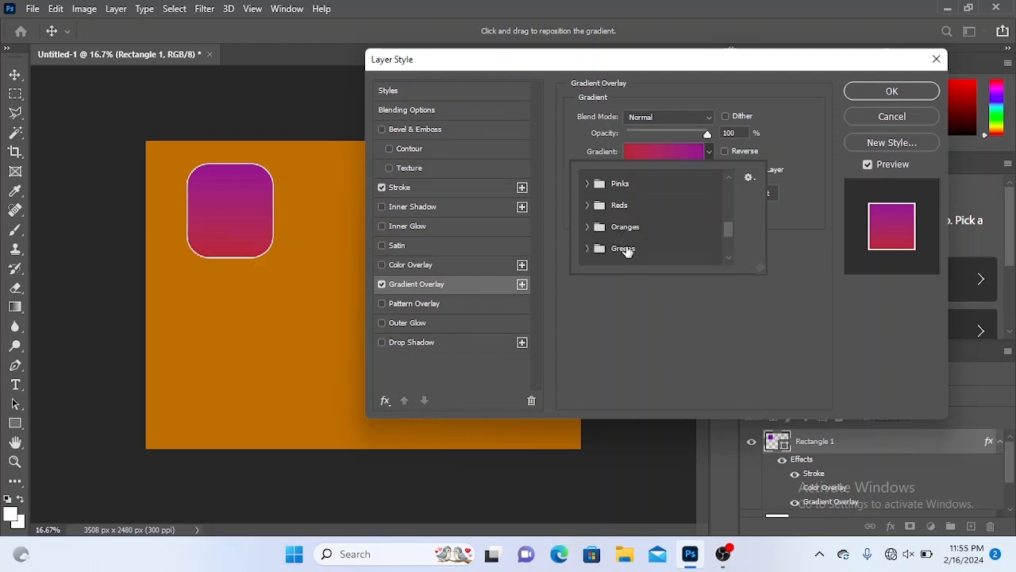
Step: Browse the Oranges and Iridescent gradient presets and apply the lavender-to-pink Iridescent preset to the Gradient Overlay
click(632, 229)
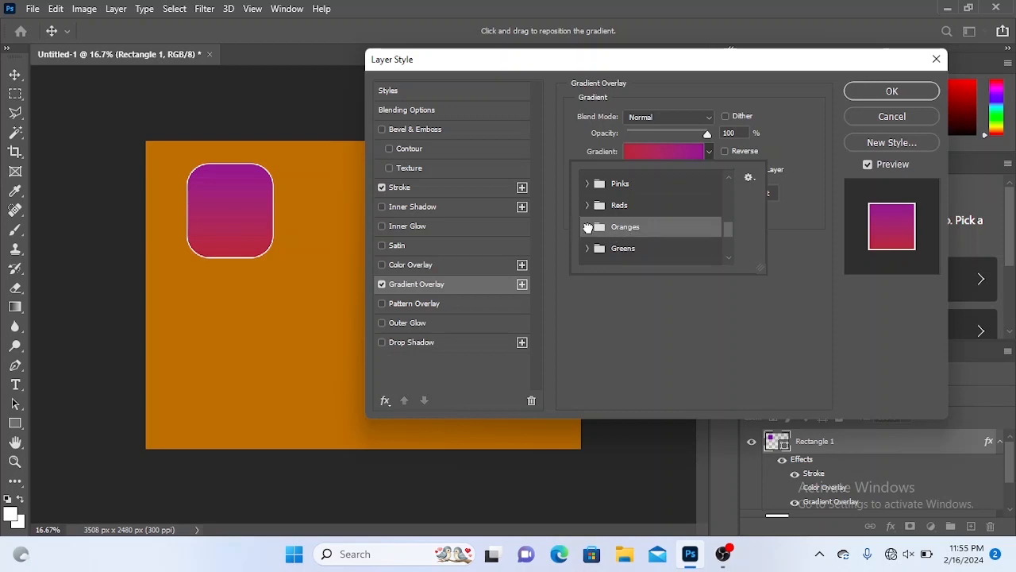
click(587, 228)
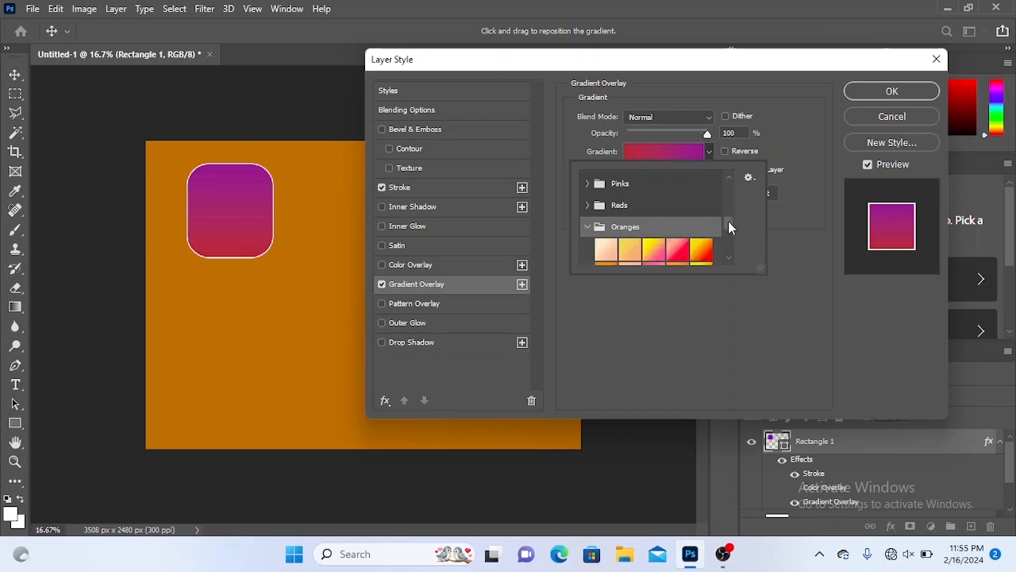
drag(728, 221, 731, 247)
click(634, 212)
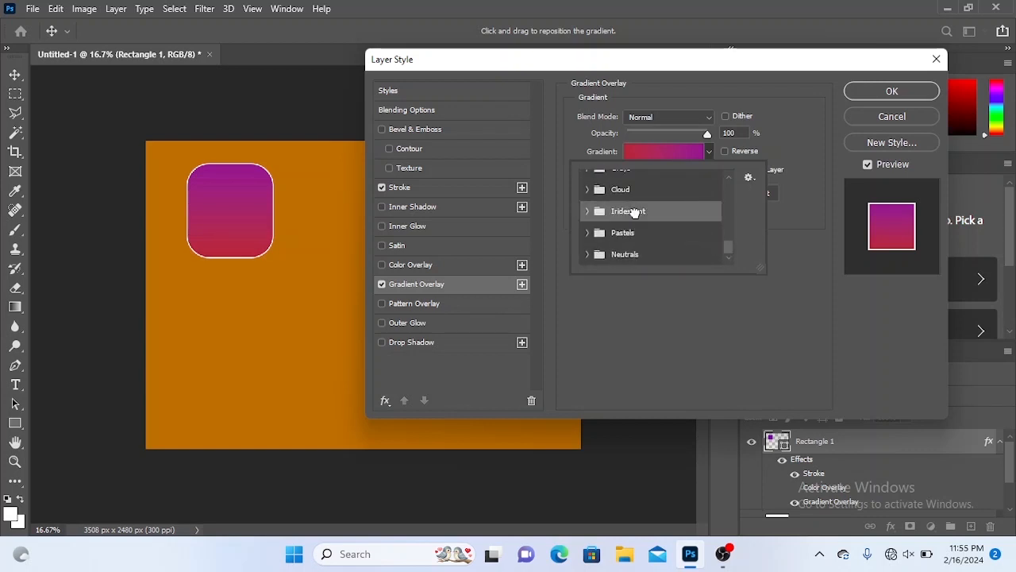
click(588, 212)
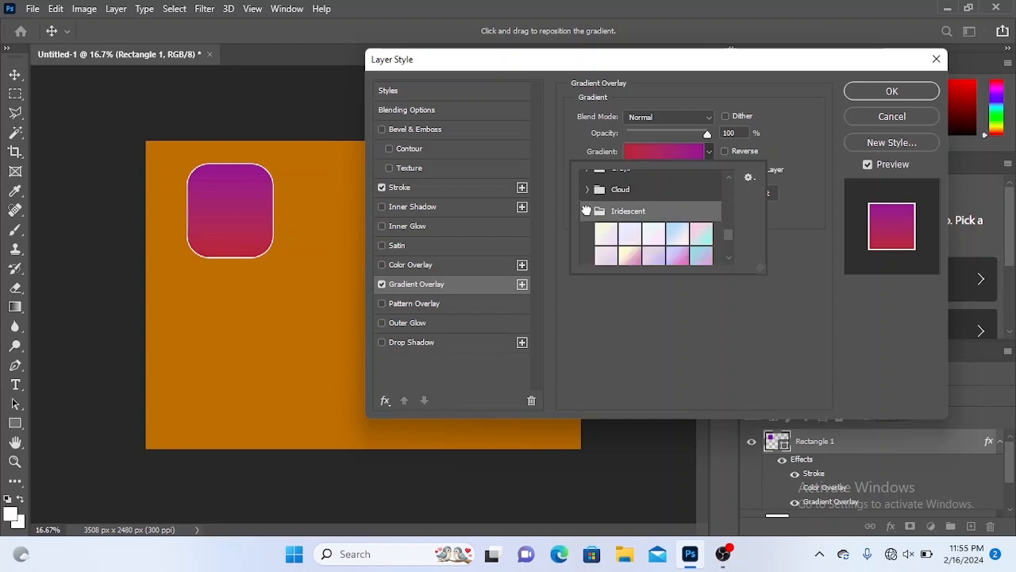
click(653, 248)
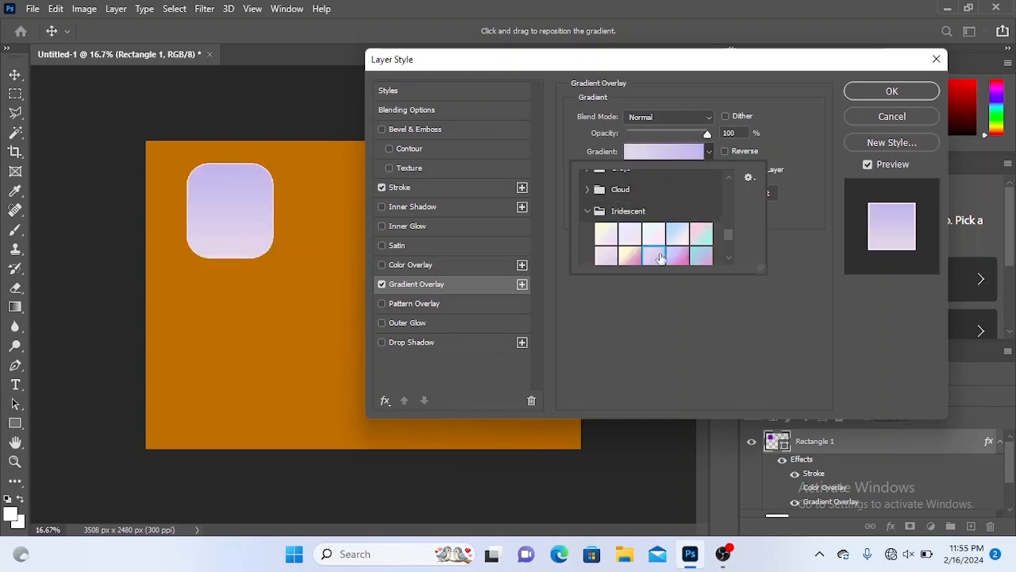
click(671, 256)
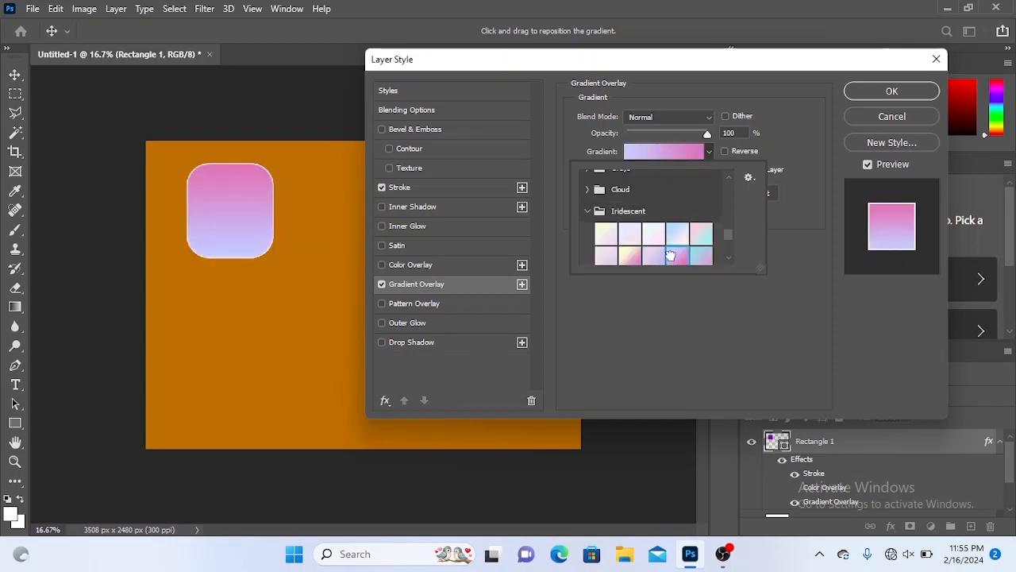
click(567, 149)
Step: Set the gradient angle to -171° and compare the Radial, Angle and Reflected styles before choosing Diamond
mouse_move(643, 184)
mouse_down()
mouse_move(644, 197)
mouse_move(633, 199)
mouse_up()
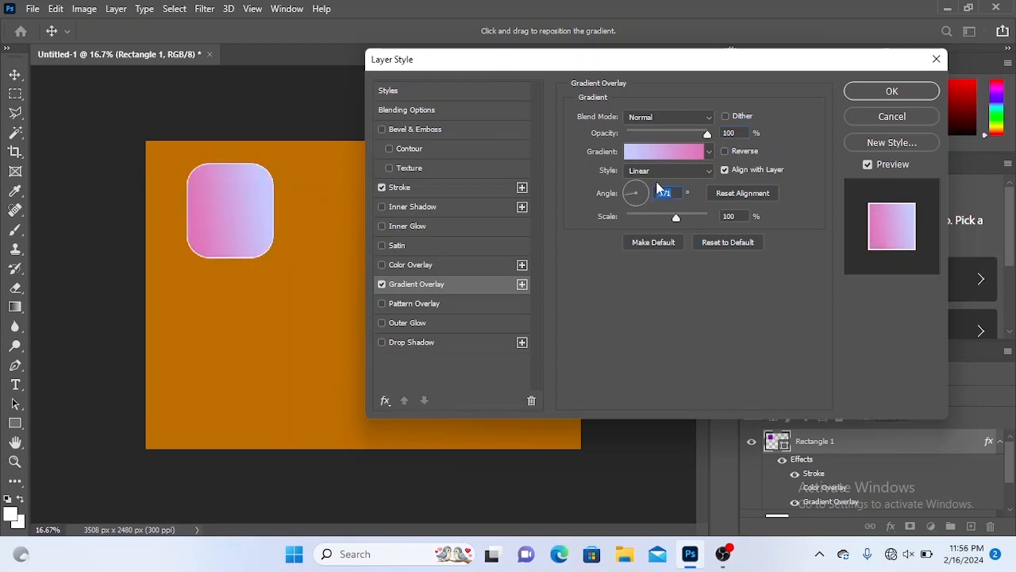
click(680, 173)
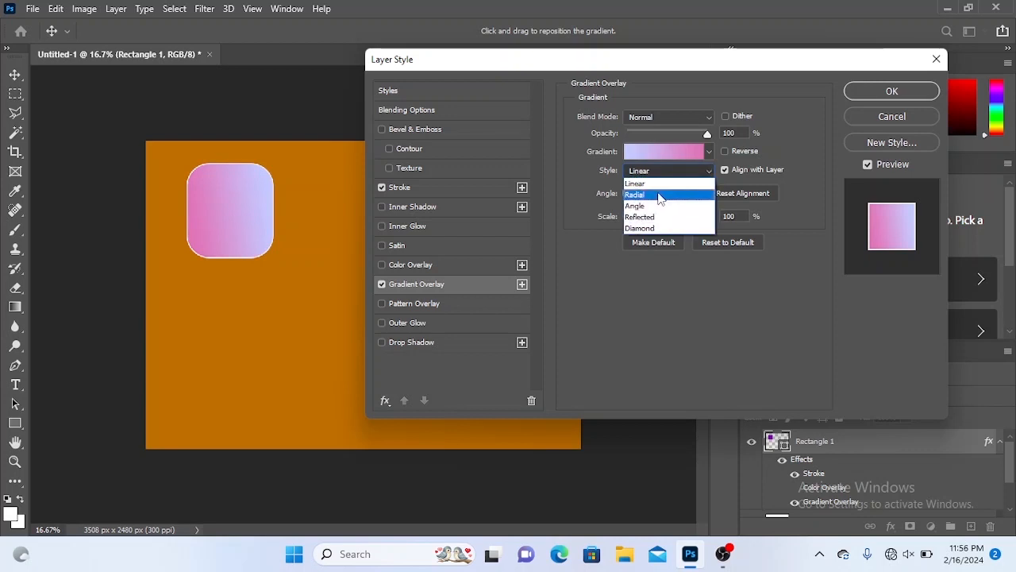
click(660, 195)
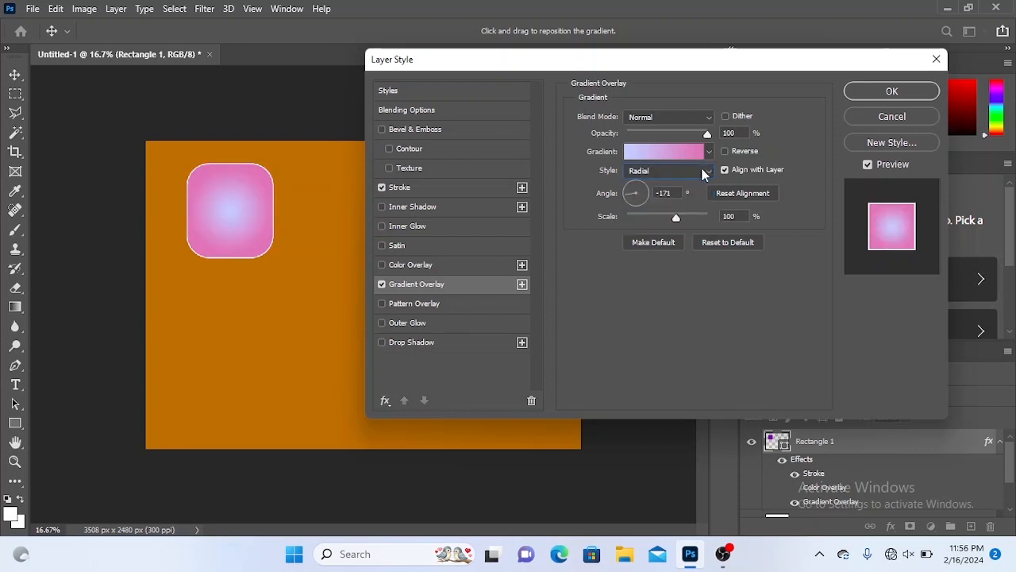
click(702, 172)
click(674, 207)
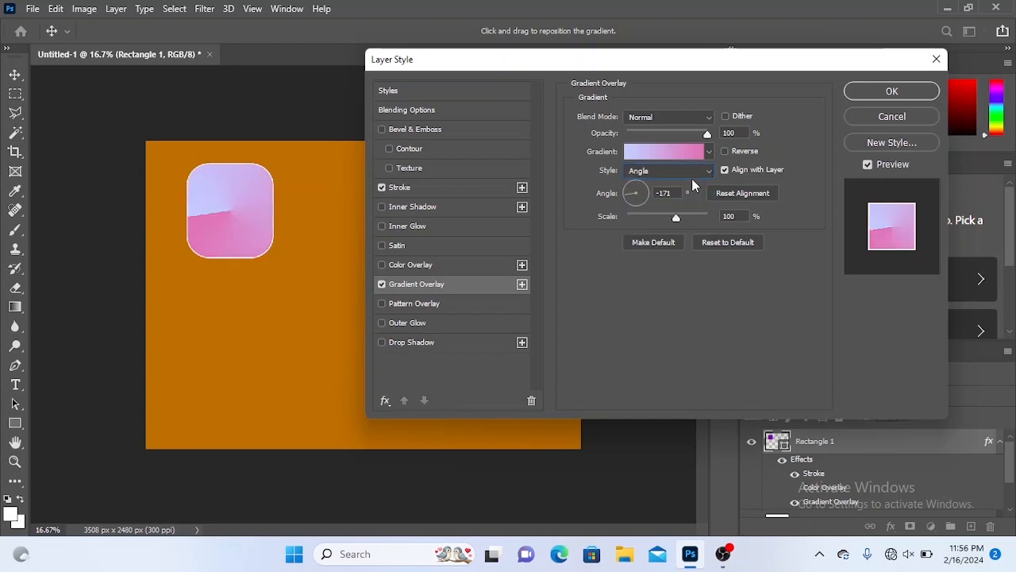
click(687, 172)
click(656, 216)
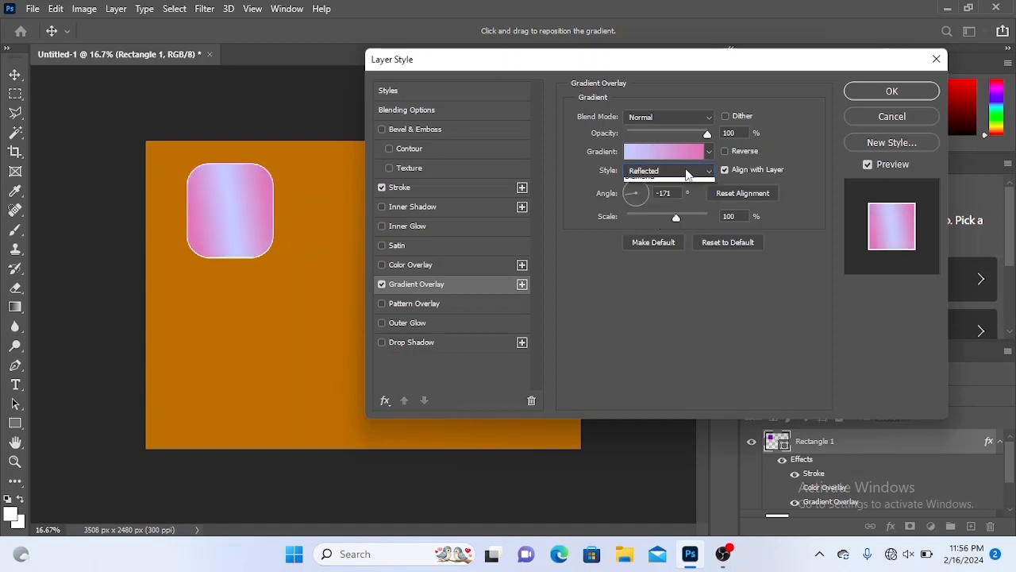
click(685, 169)
click(658, 227)
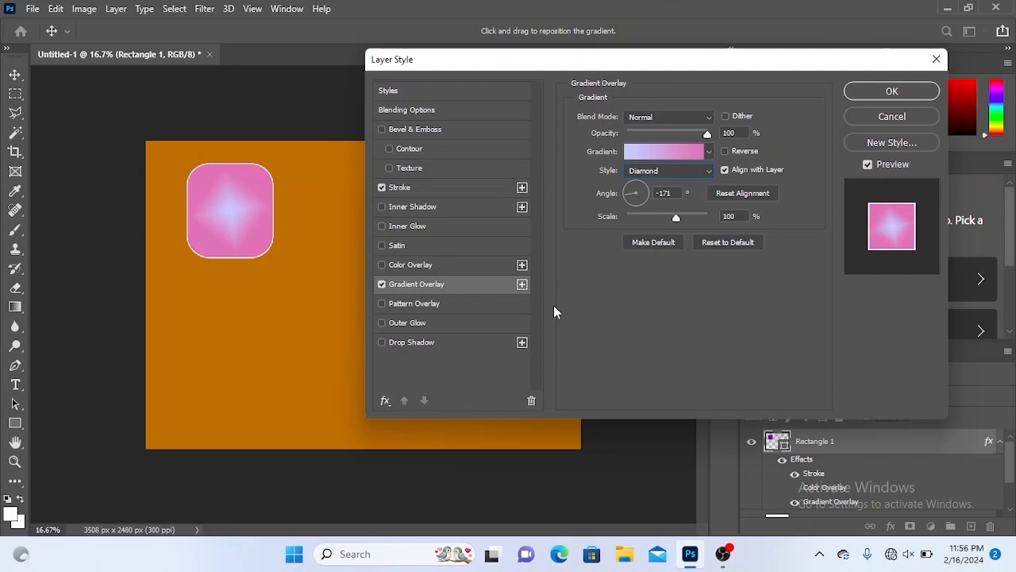
Step: Add a Drop Shadow to the rectangle with distance 26 px, spread 14%, size 13 px and noise 20%
click(410, 343)
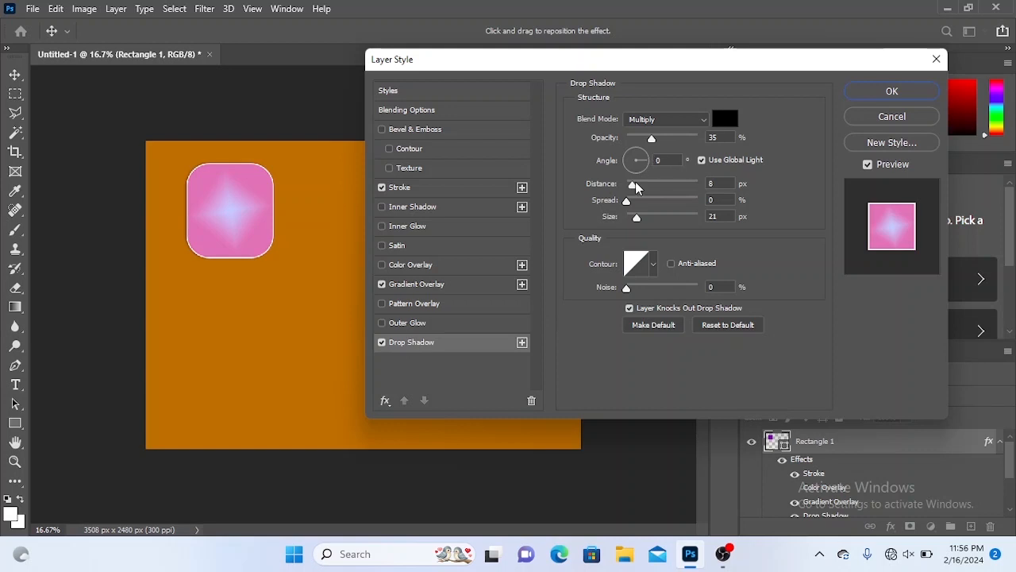
drag(629, 201, 636, 221)
key(shift+Tab)
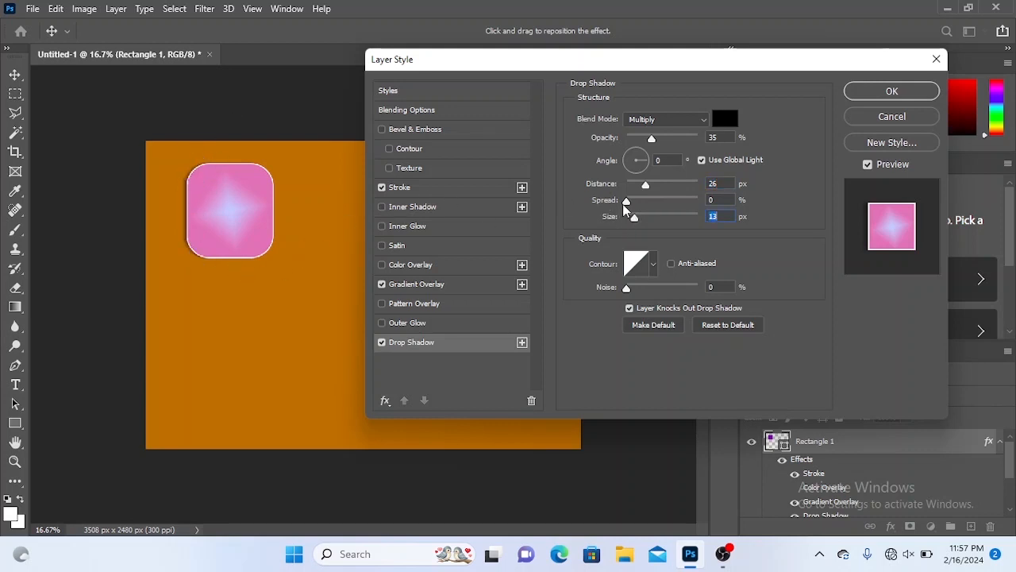
drag(631, 202, 638, 203)
click(637, 201)
drag(629, 288, 640, 291)
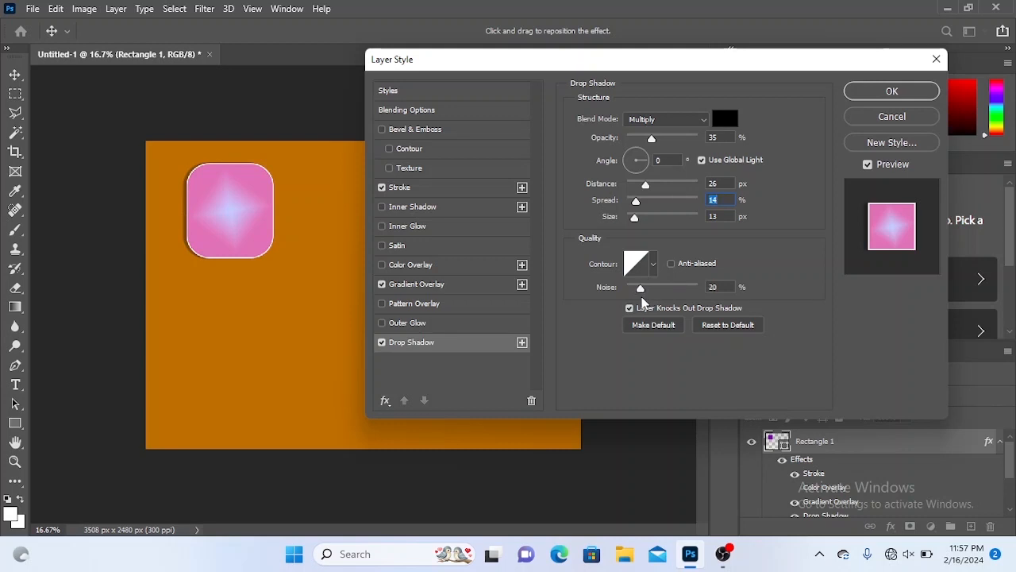
Step: Compare the Lighten and Multiply blend modes for the rectangle's Drop Shadow before choosing Overlay
click(695, 121)
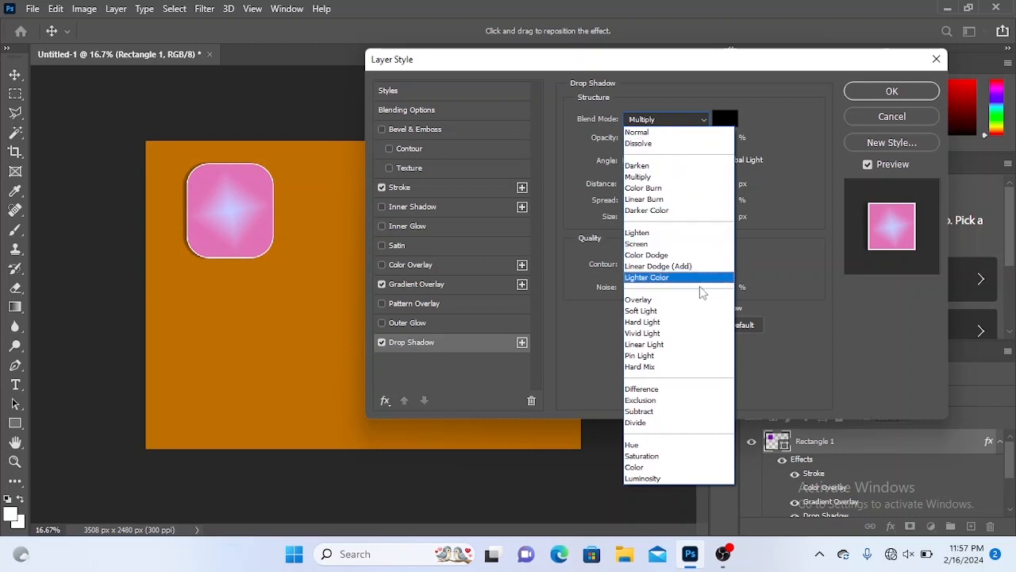
click(671, 232)
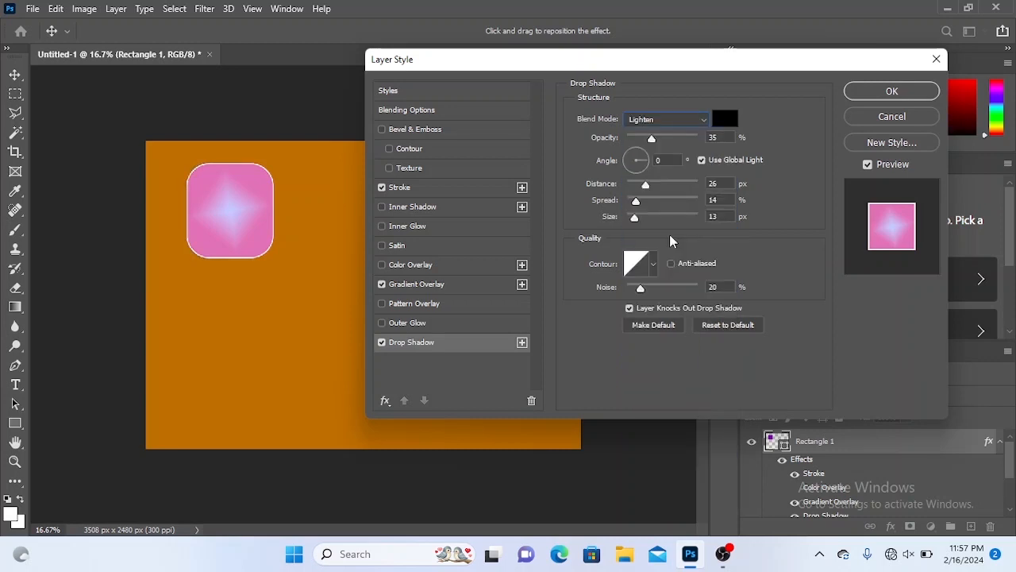
click(674, 120)
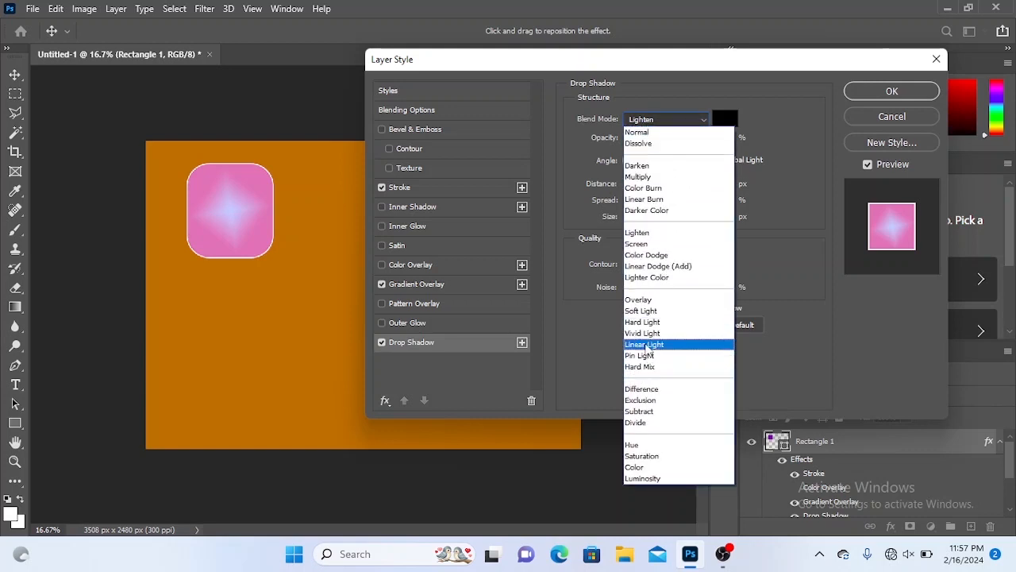
click(640, 177)
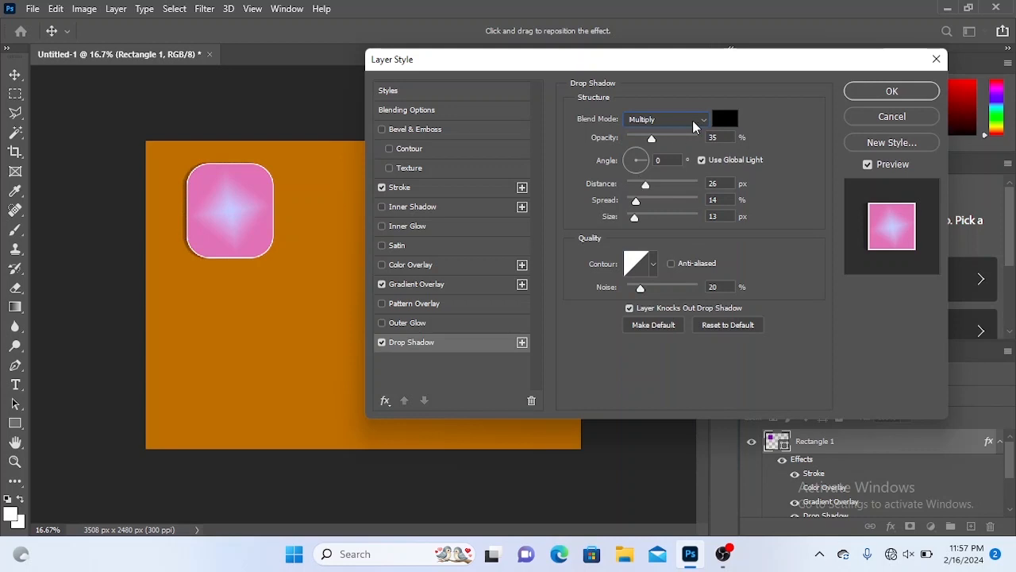
click(699, 119)
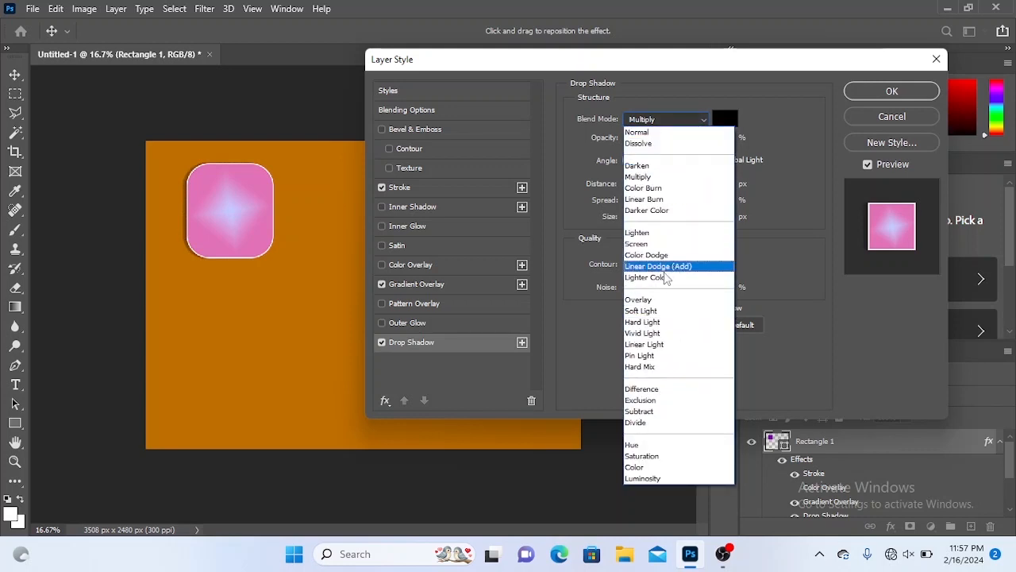
click(651, 300)
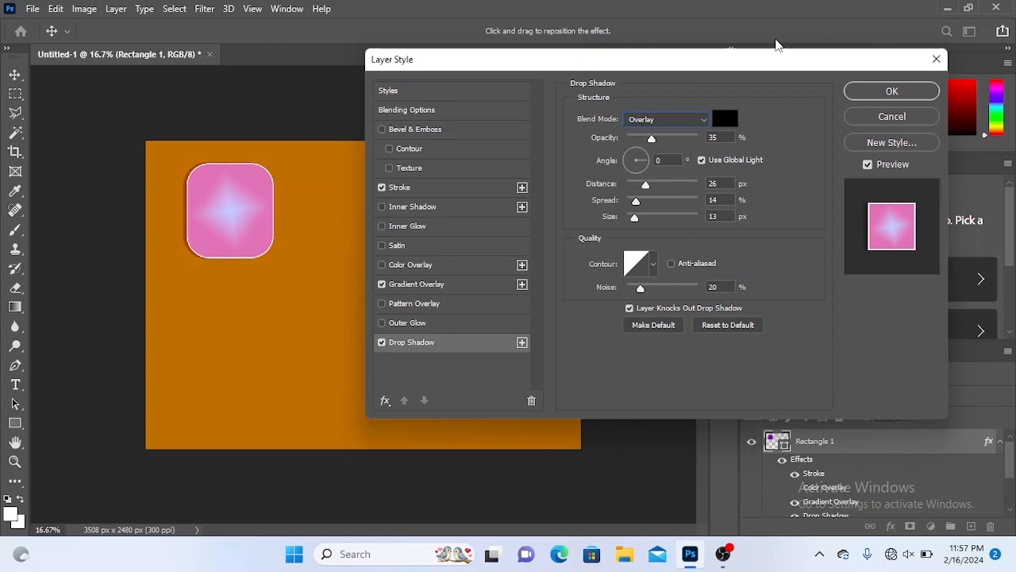
Step: Add Satin and Inner Glow effects to the rectangle, trying Inner Shadow briefly and leaving it off
click(403, 247)
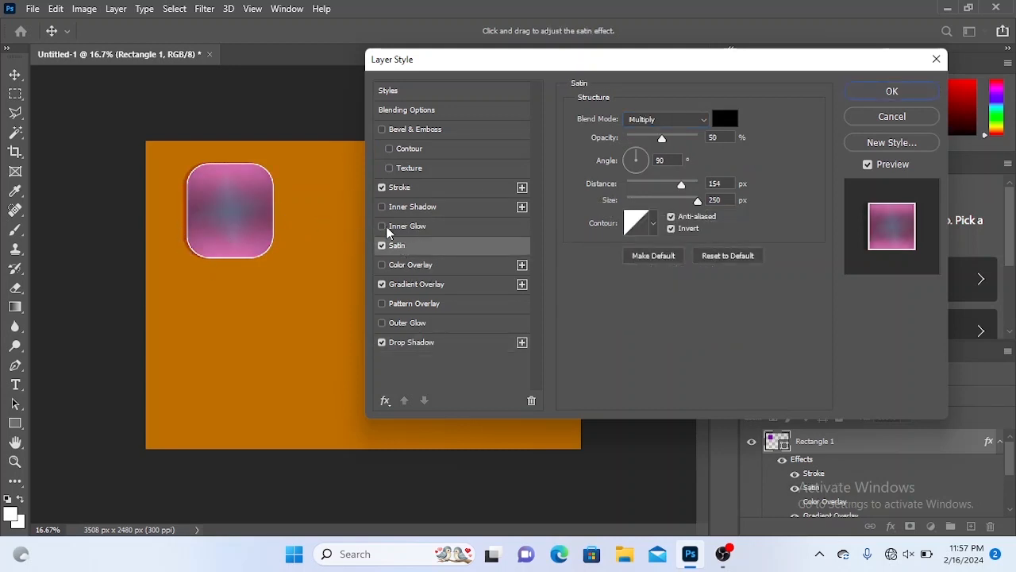
click(414, 229)
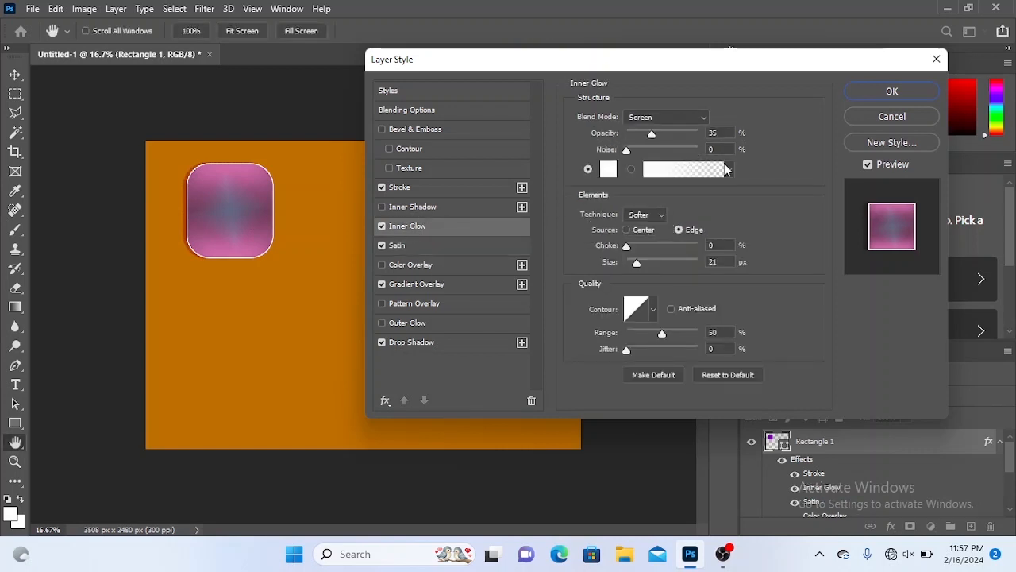
click(728, 169)
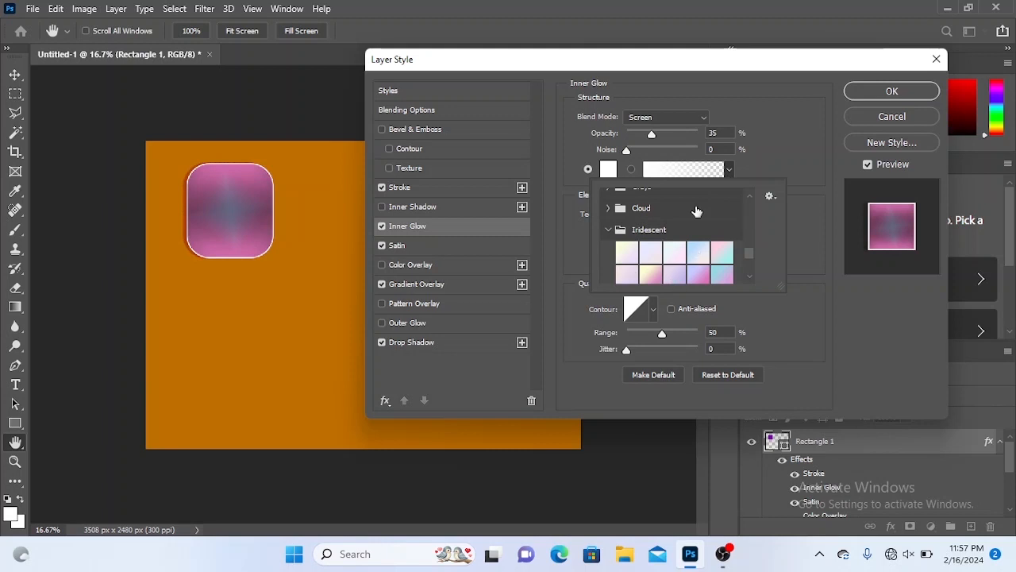
click(728, 170)
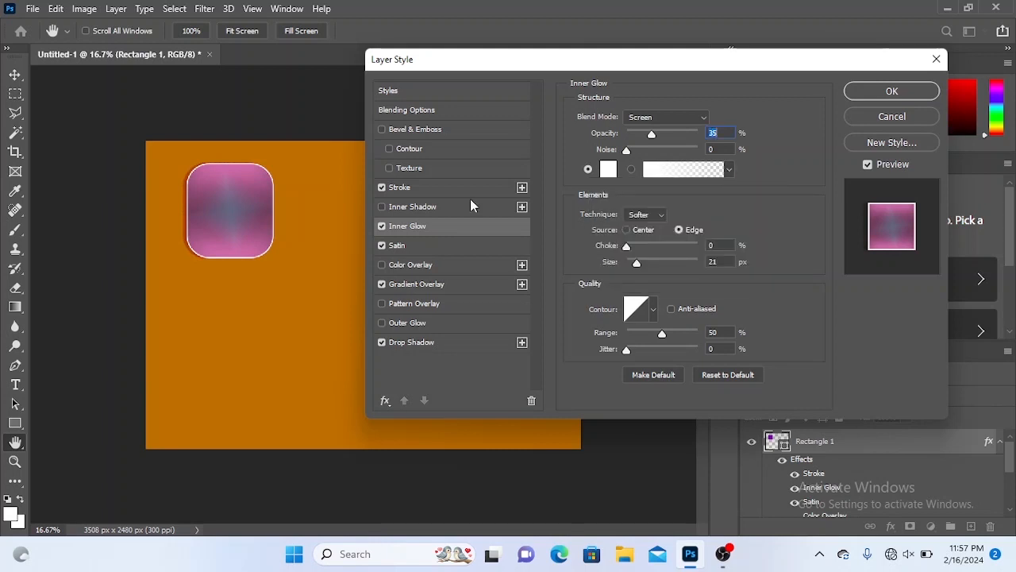
click(415, 209)
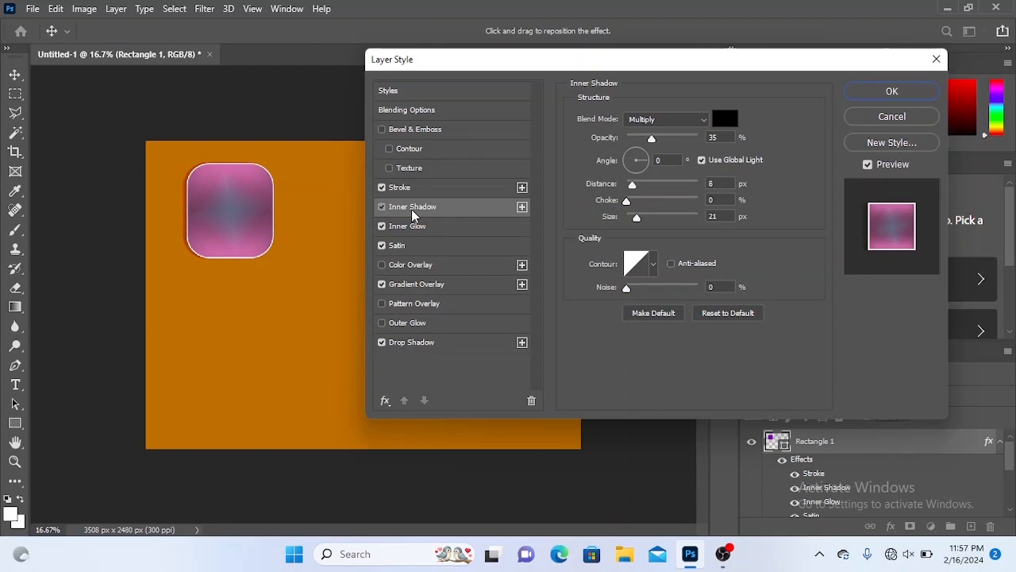
click(382, 207)
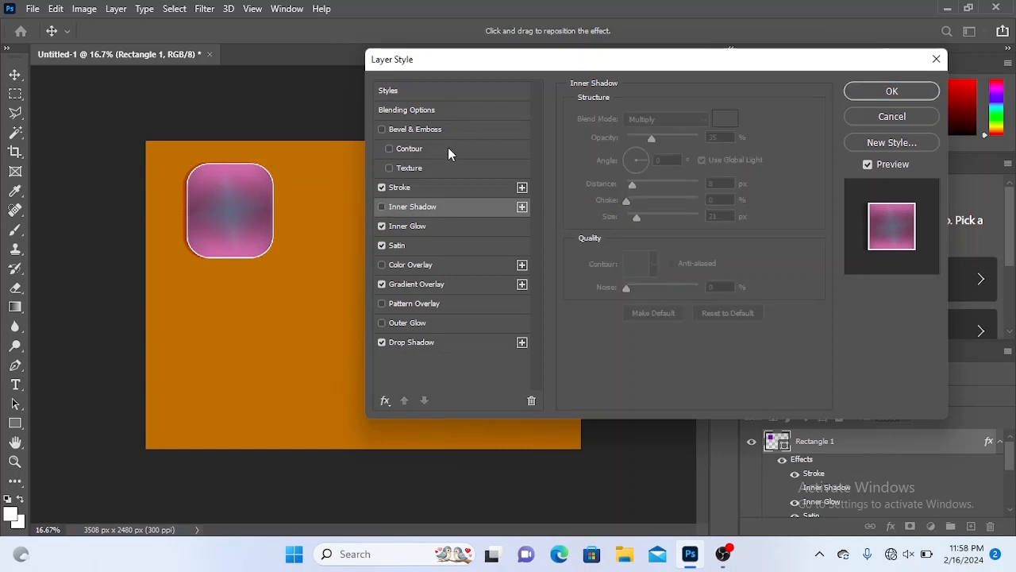
Step: Add a Bevel & Emboss Texture to the rectangle with scale 25%, depth +380% and the texture inverted
click(419, 170)
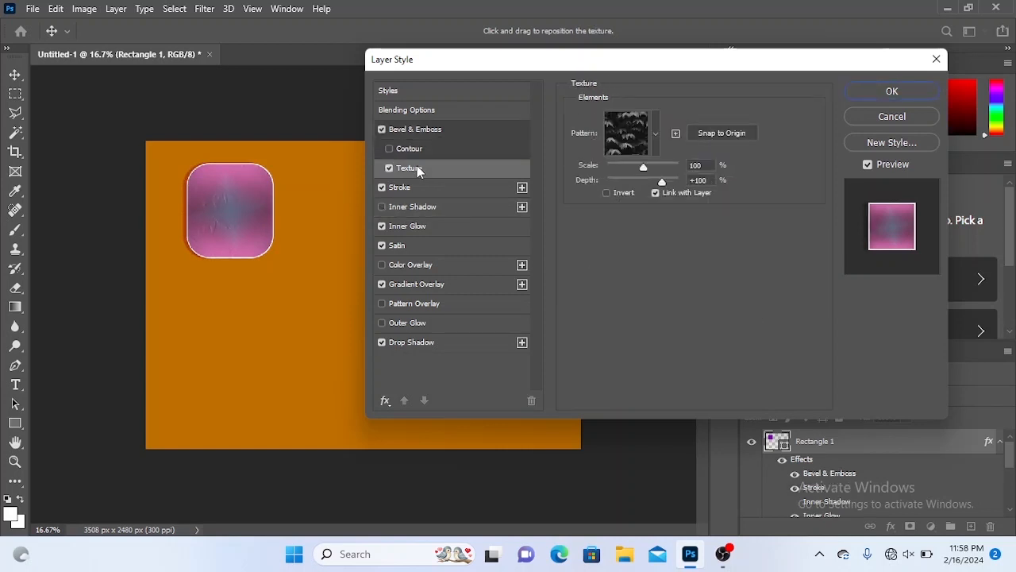
drag(645, 167, 622, 170)
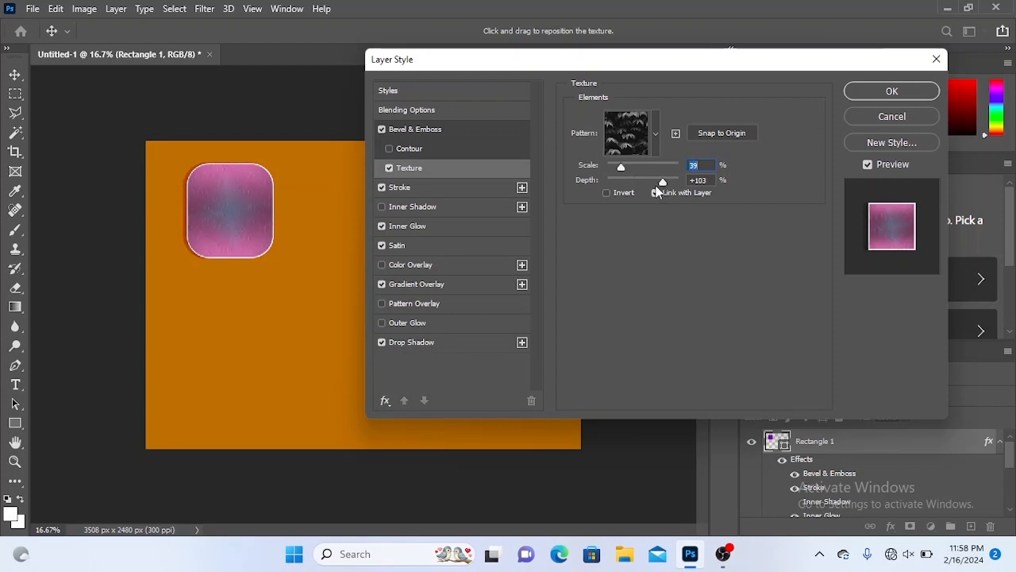
drag(639, 190, 607, 179)
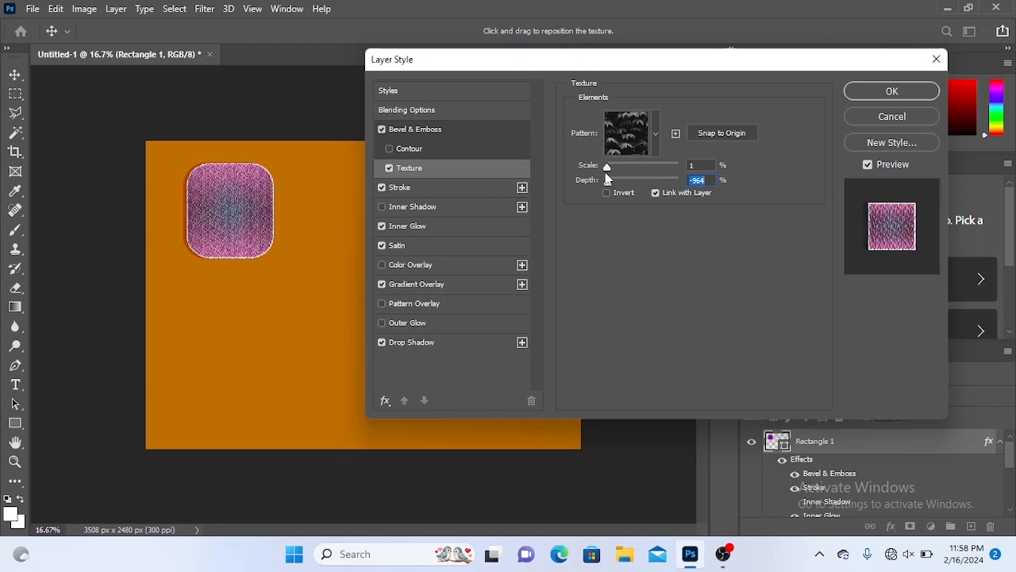
key(shift+Tab)
drag(607, 171, 670, 192)
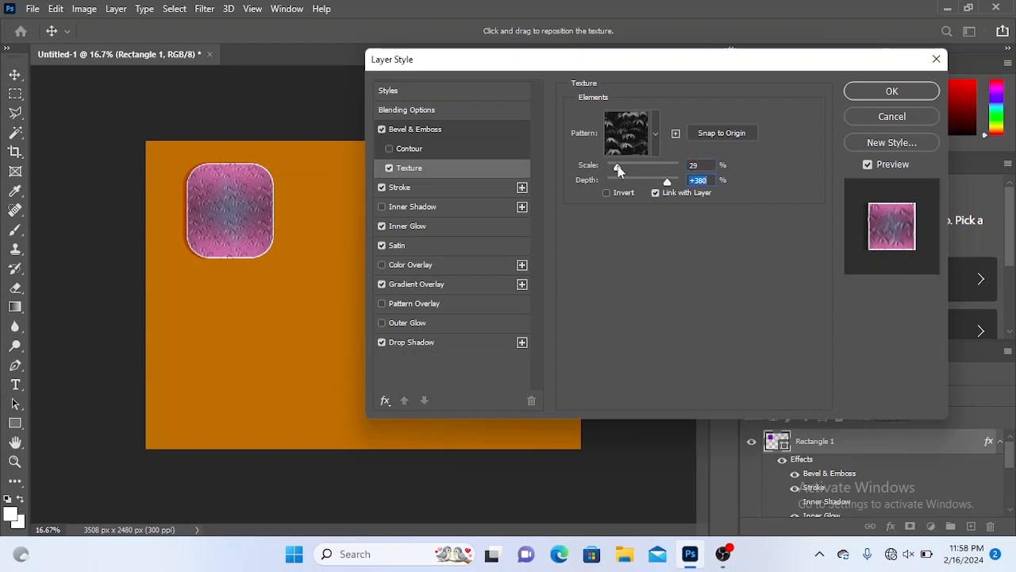
drag(618, 167, 616, 167)
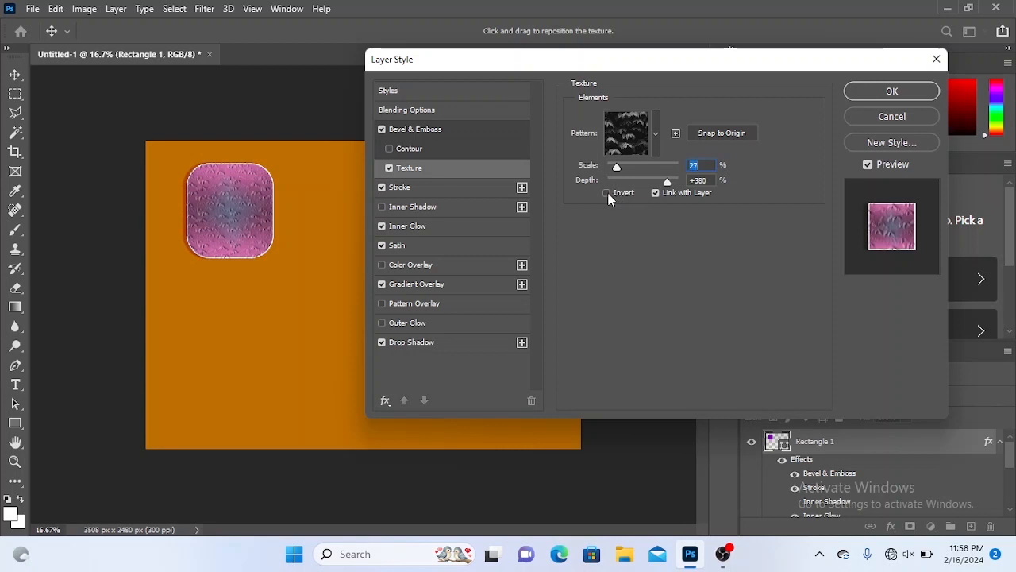
click(608, 193)
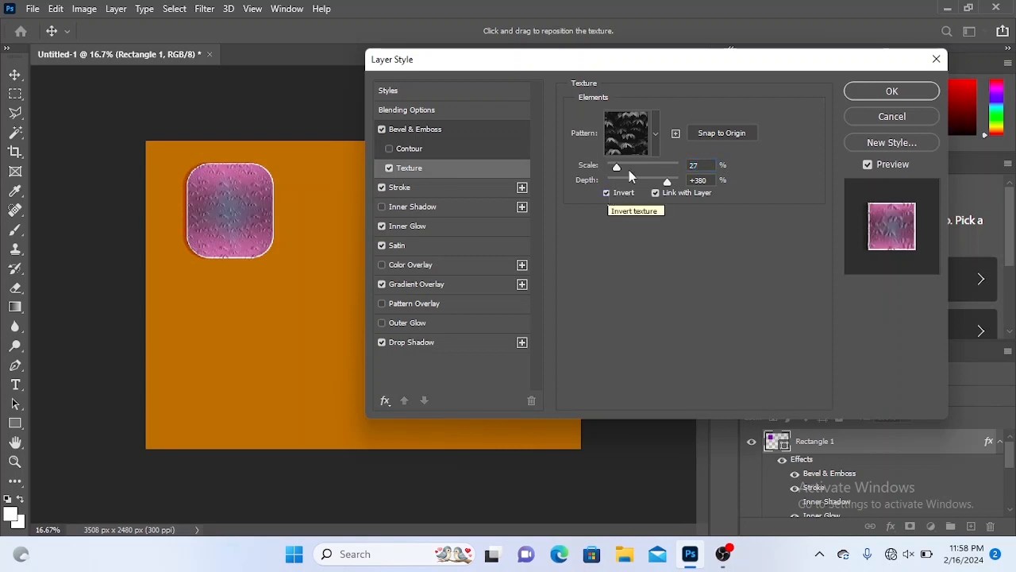
drag(617, 168, 616, 171)
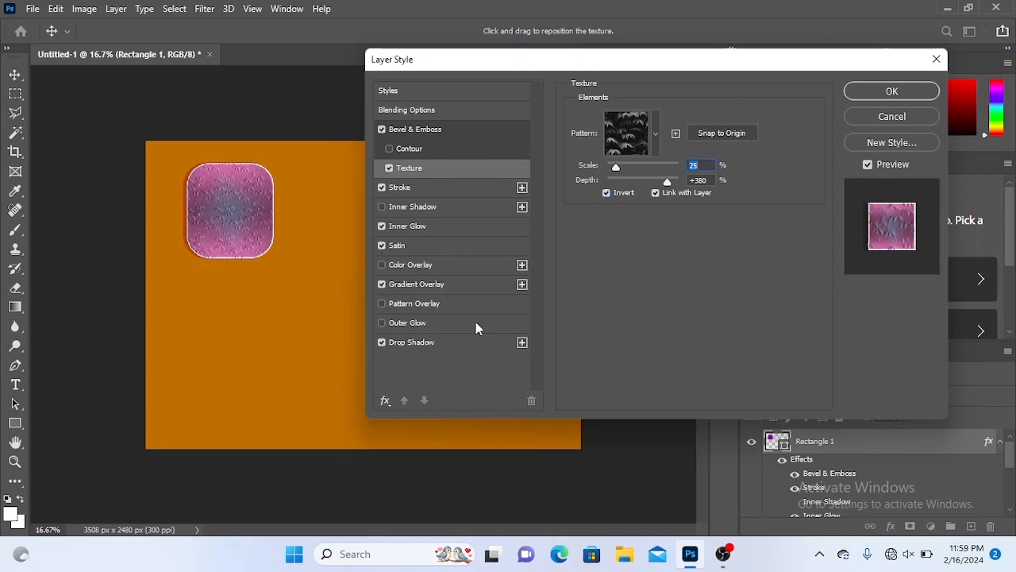
Step: Add a Pattern Overlay at 43% scale, leave Outer Glow off after trying it, and apply the layer style
click(428, 322)
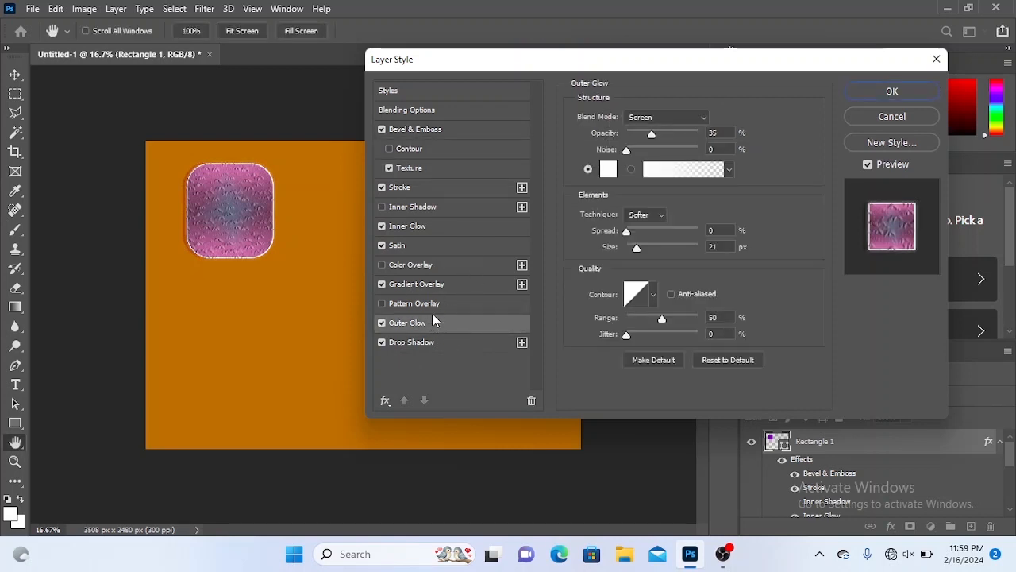
click(411, 305)
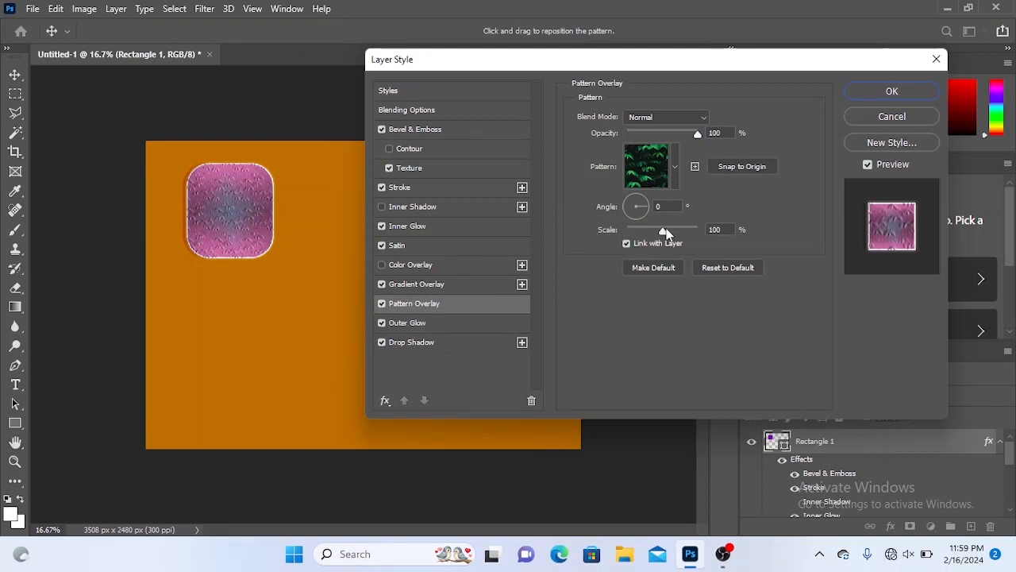
drag(666, 228, 645, 249)
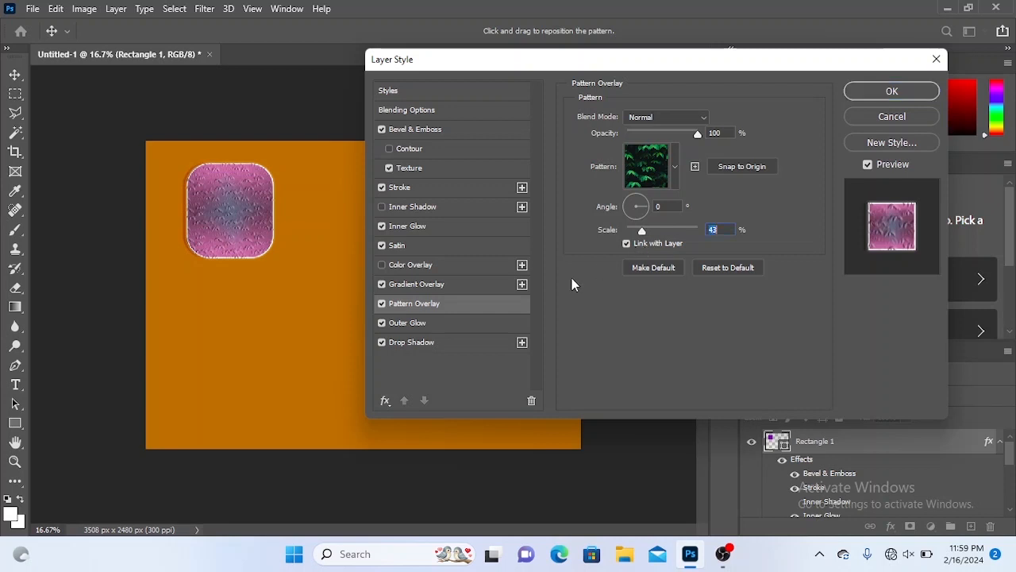
click(395, 324)
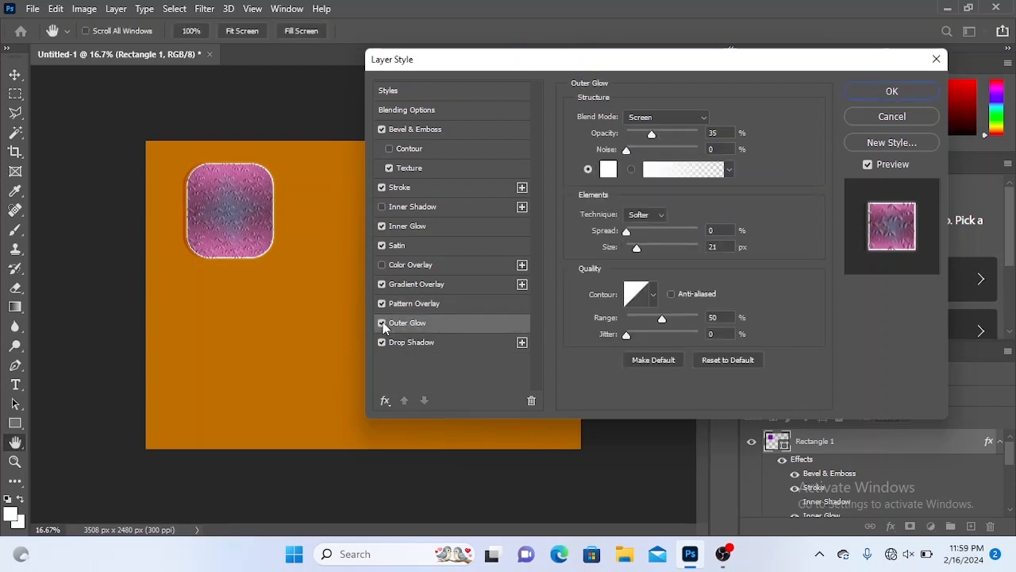
click(382, 323)
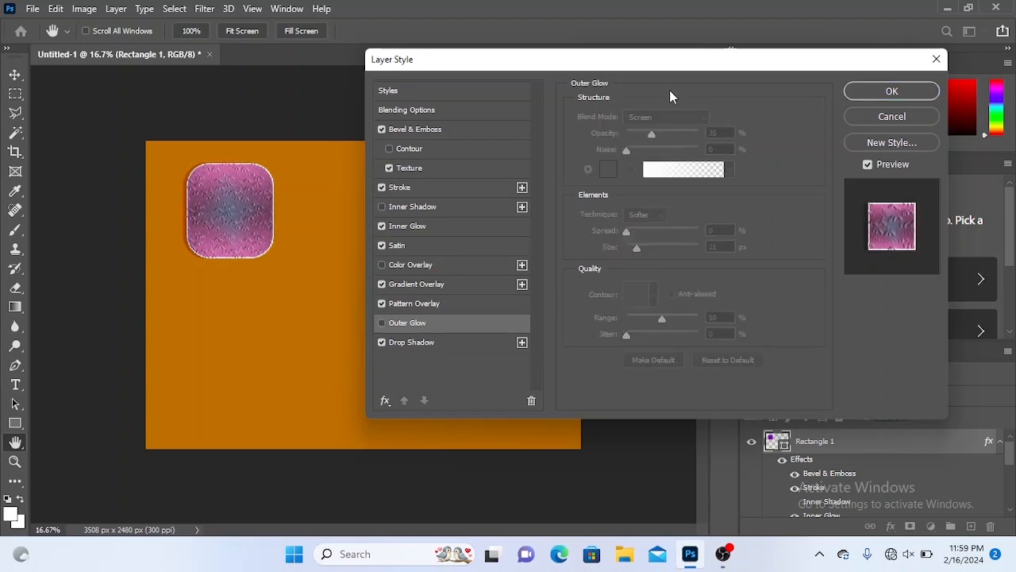
click(890, 92)
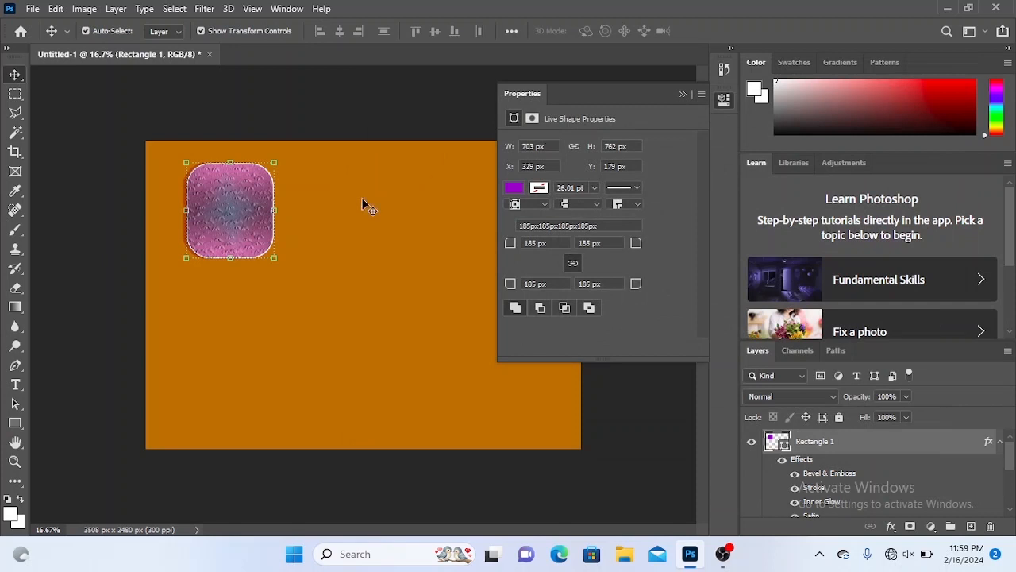
Step: Move the styled rectangle to about X 251 px, Y 239 px and place a duplicate beside it at about X 1051 px
click(400, 220)
mouse_move(222, 235)
mouse_down()
mouse_move(319, 268)
mouse_move(300, 235)
mouse_move(229, 247)
mouse_move(212, 236)
mouse_up()
click(212, 236)
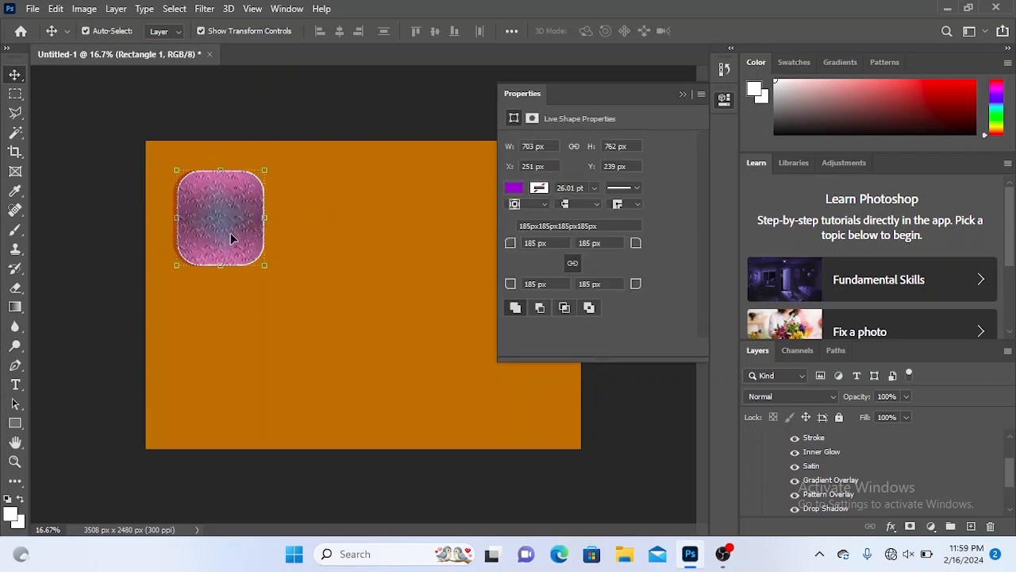
key(ctrl)
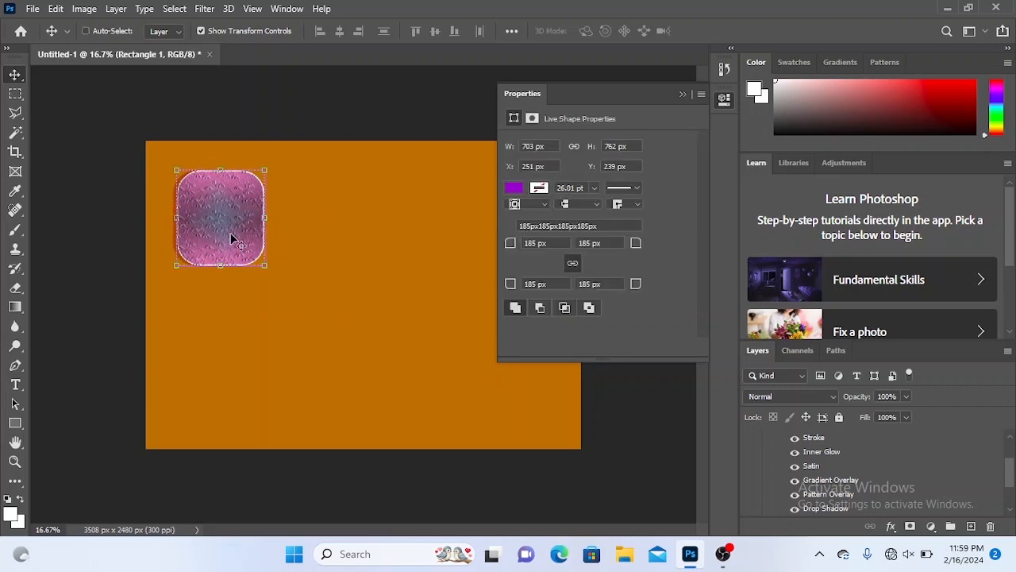
drag(233, 230, 330, 228)
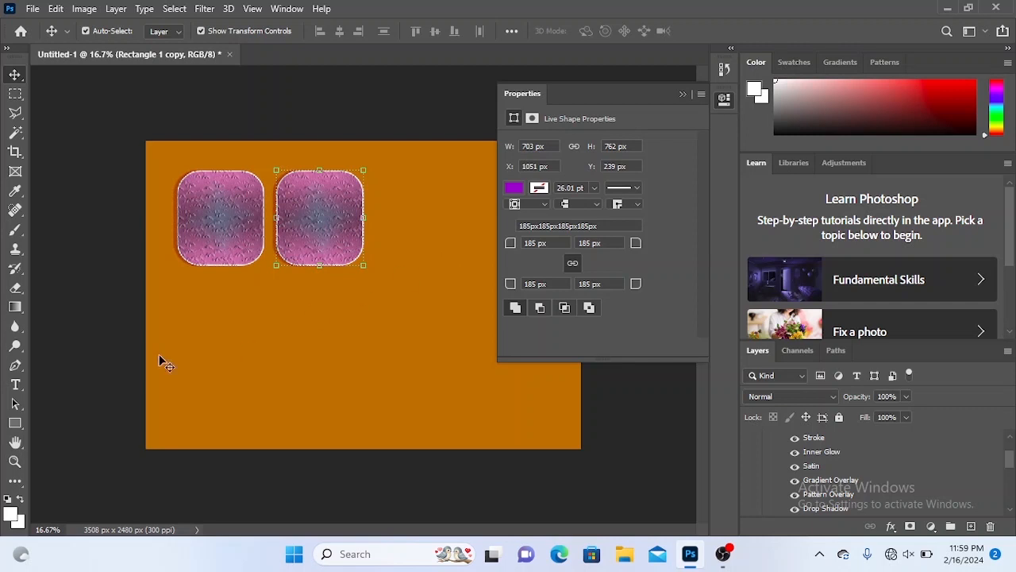
Step: Draw a purple rounded rectangle of about 751 × 726 px with a 10 px radius to the right of the two styled shapes
click(15, 403)
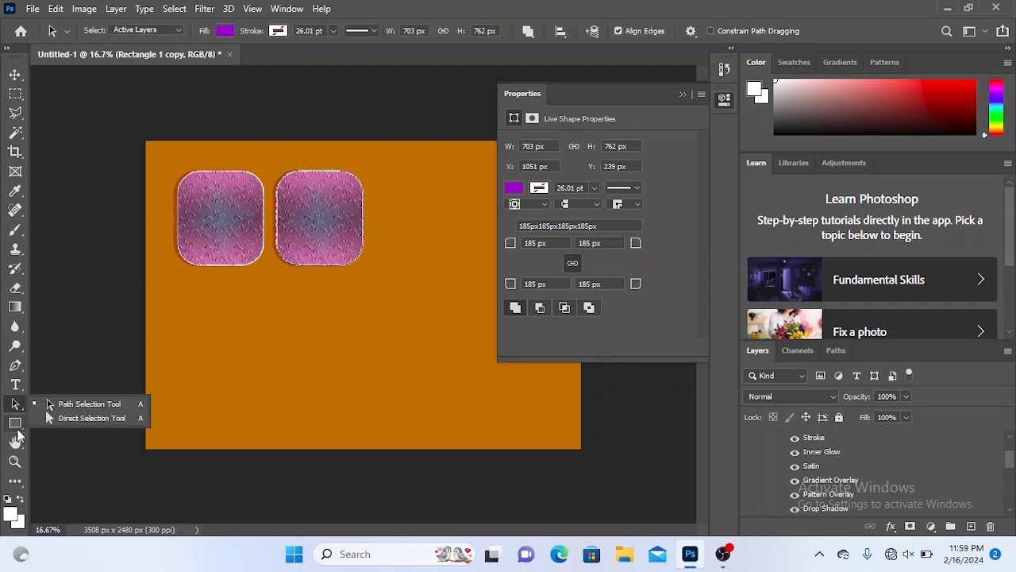
click(16, 423)
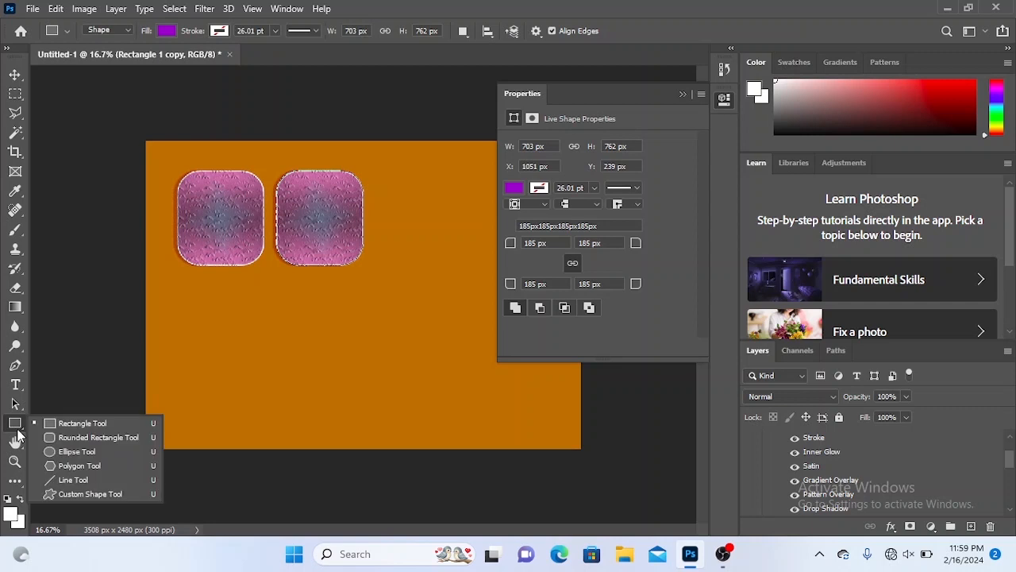
click(82, 438)
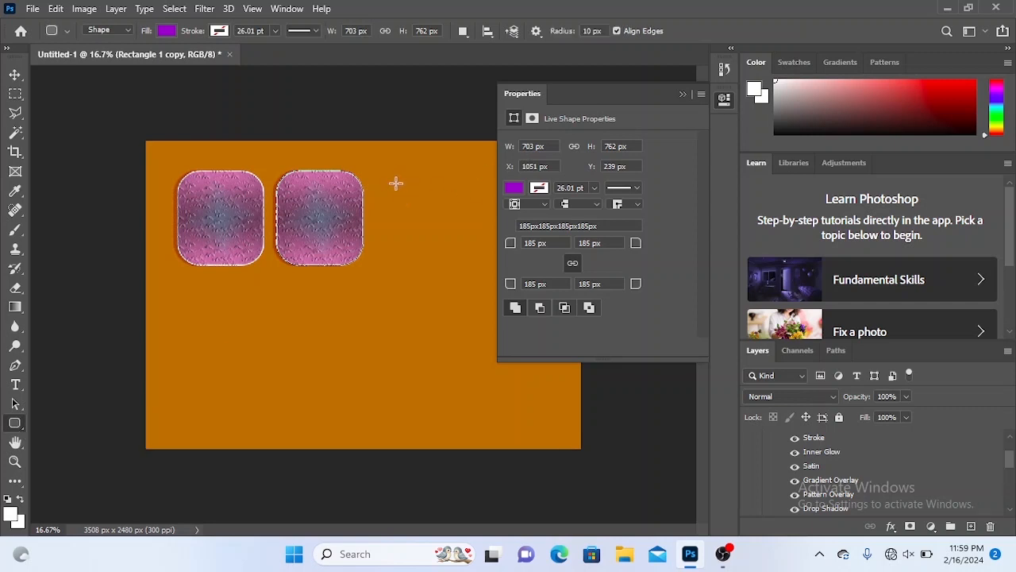
drag(395, 181, 487, 270)
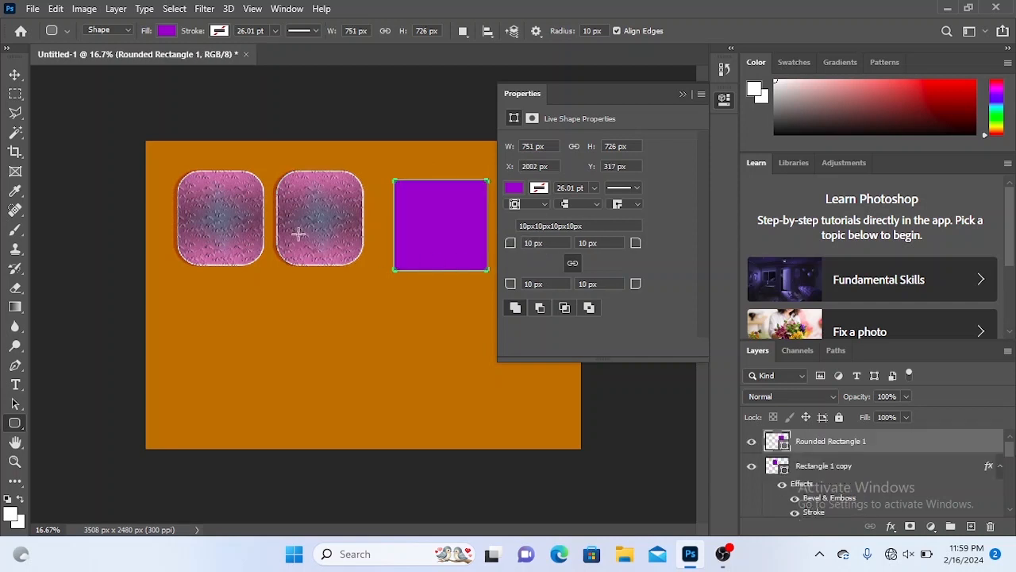
Step: Draw an ellipse of about 985 × 959 px on the canvas below the styled rectangles
right_click(20, 423)
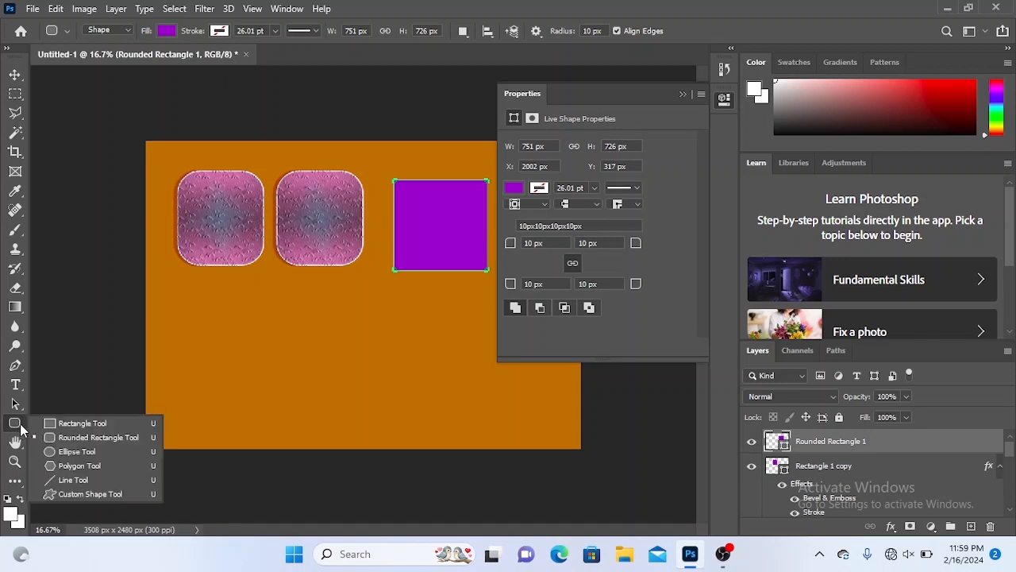
click(69, 451)
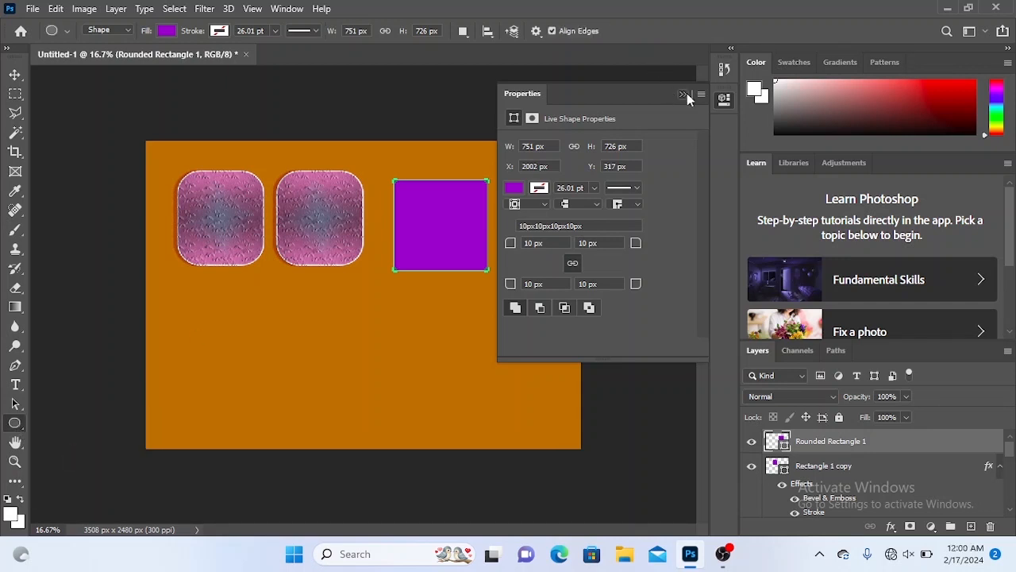
click(684, 94)
drag(193, 297, 310, 412)
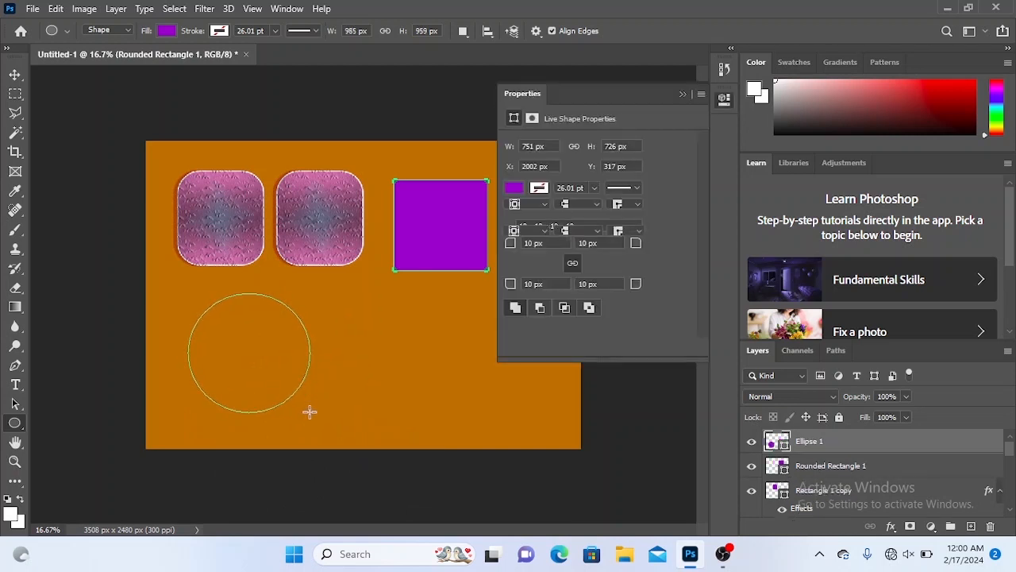
Step: Undo the last ellipse and draw a circle of about 863 × 863 px below the first styled rectangle
key(ctrl+z)
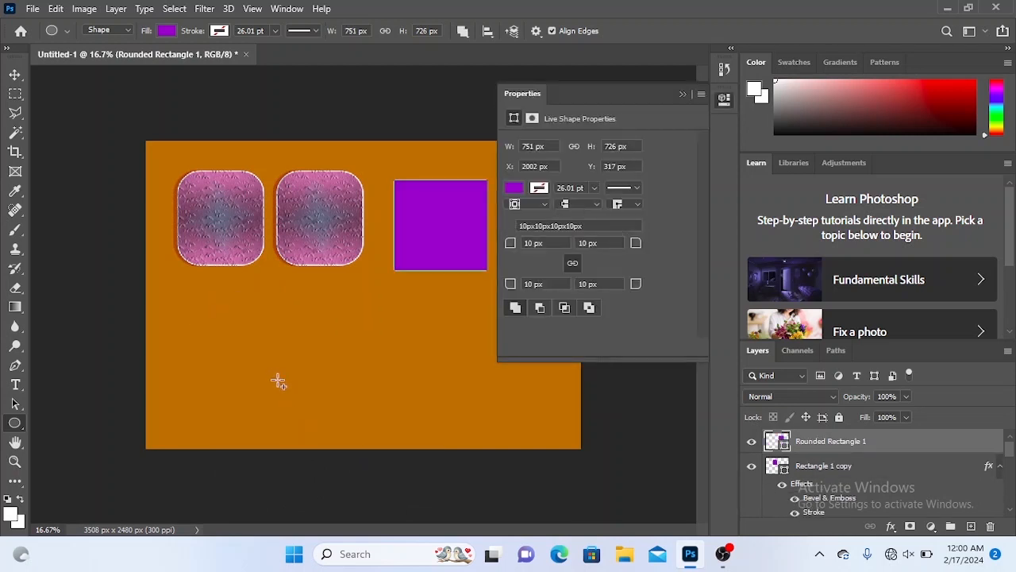
drag(194, 296, 307, 405)
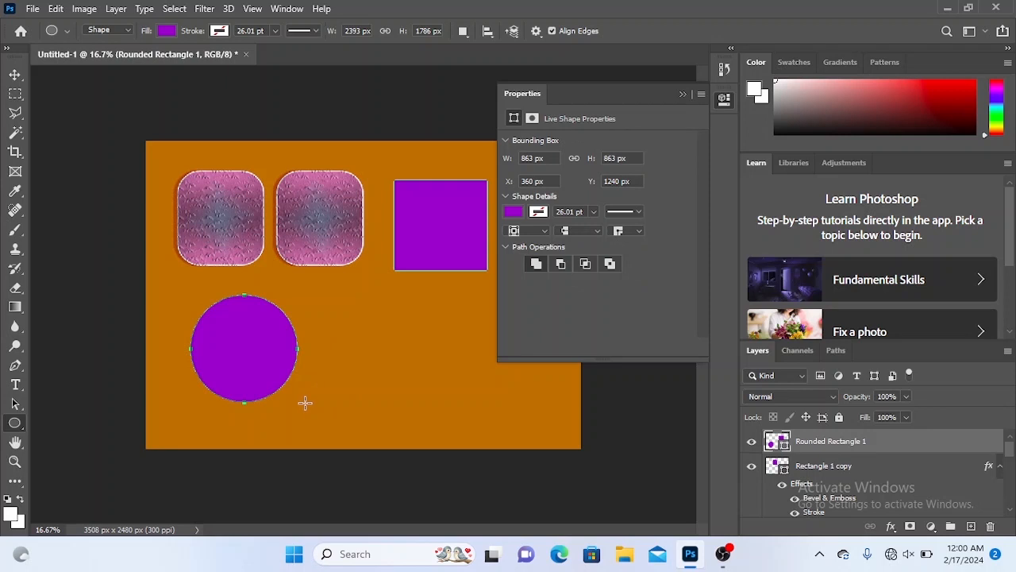
Step: Draw a five-sided polygon between the circle and the purple rounded rectangle
right_click(19, 424)
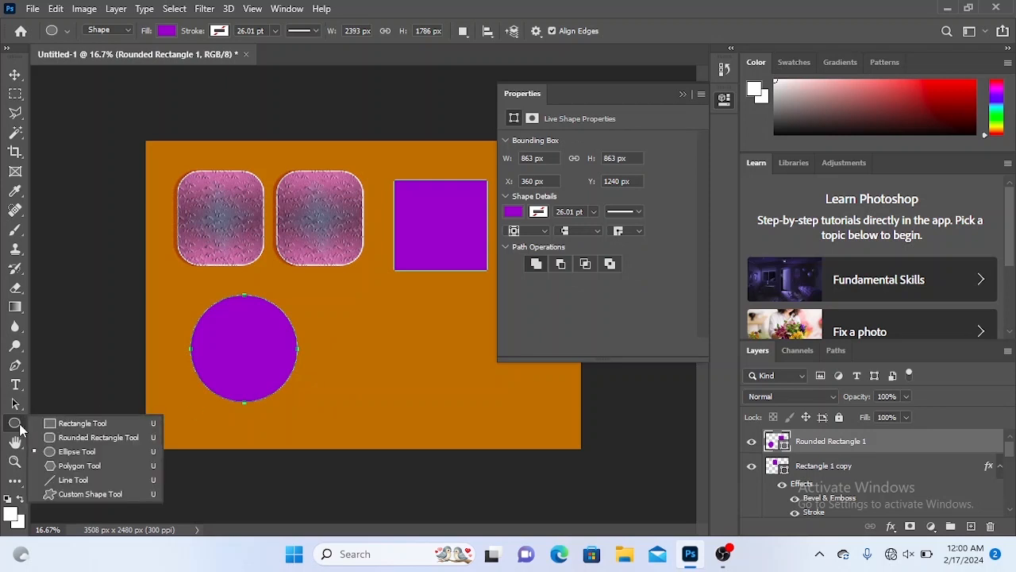
click(69, 466)
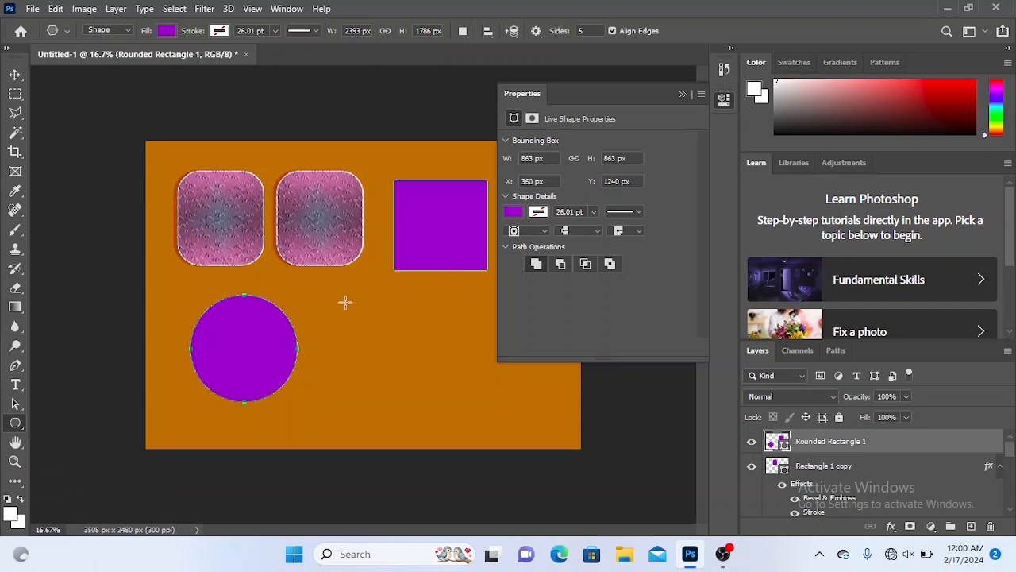
drag(344, 302, 392, 347)
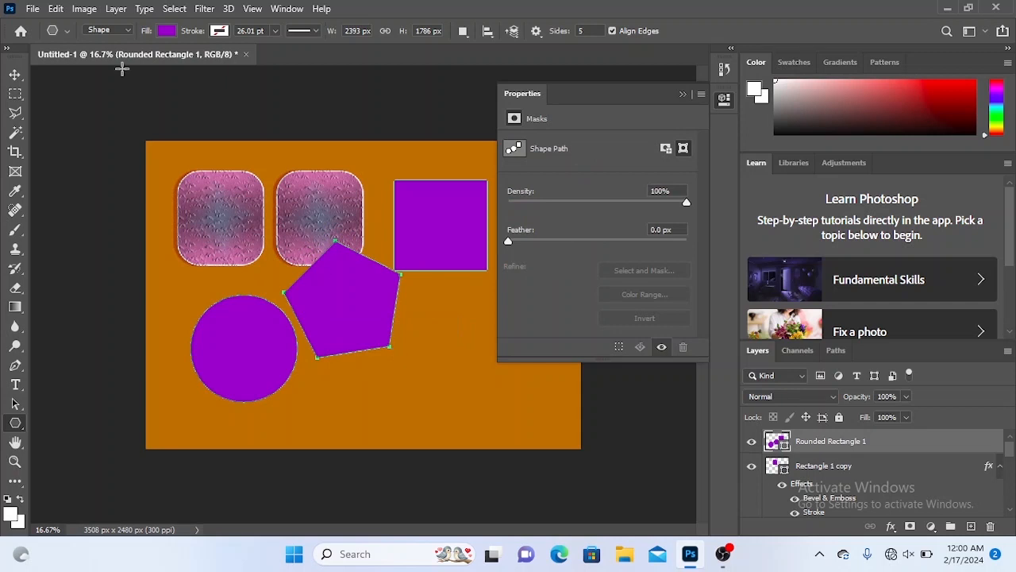
Step: Draw a seven-pointed star of about 1038 × 1064 px below the purple rounded rectangle with the Polygon tool set to 7 sides
click(67, 31)
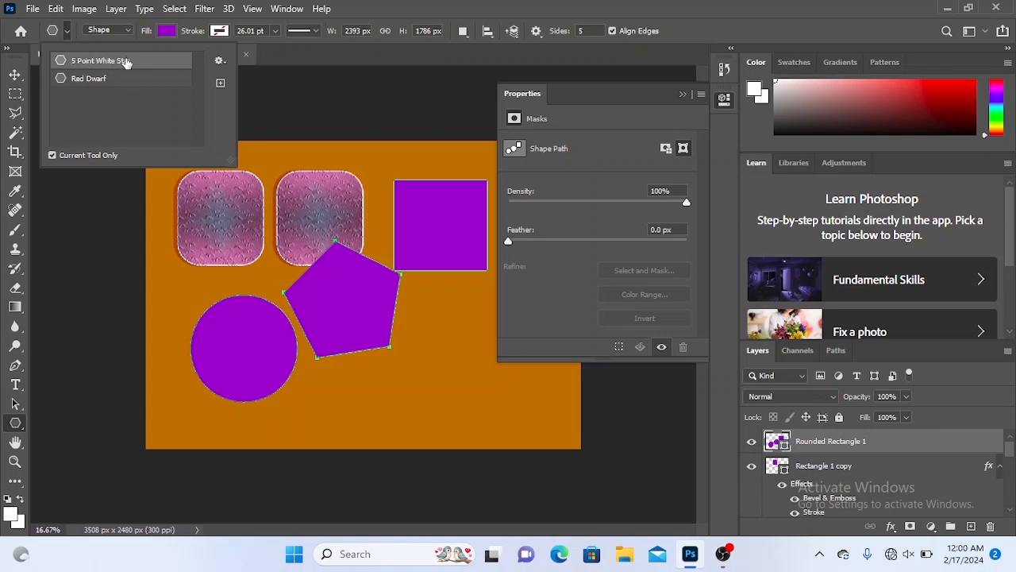
click(67, 32)
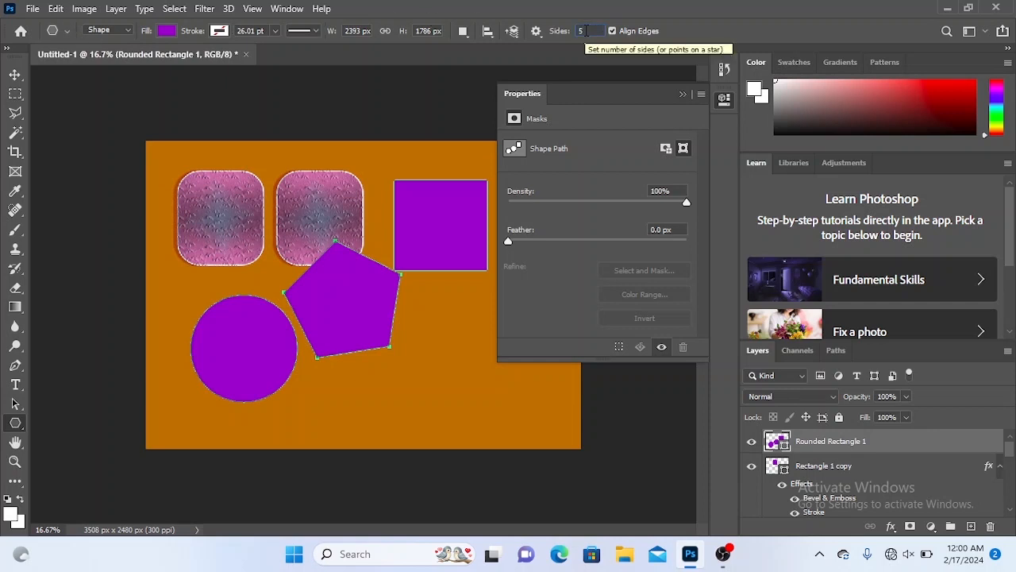
key(BackSpace)
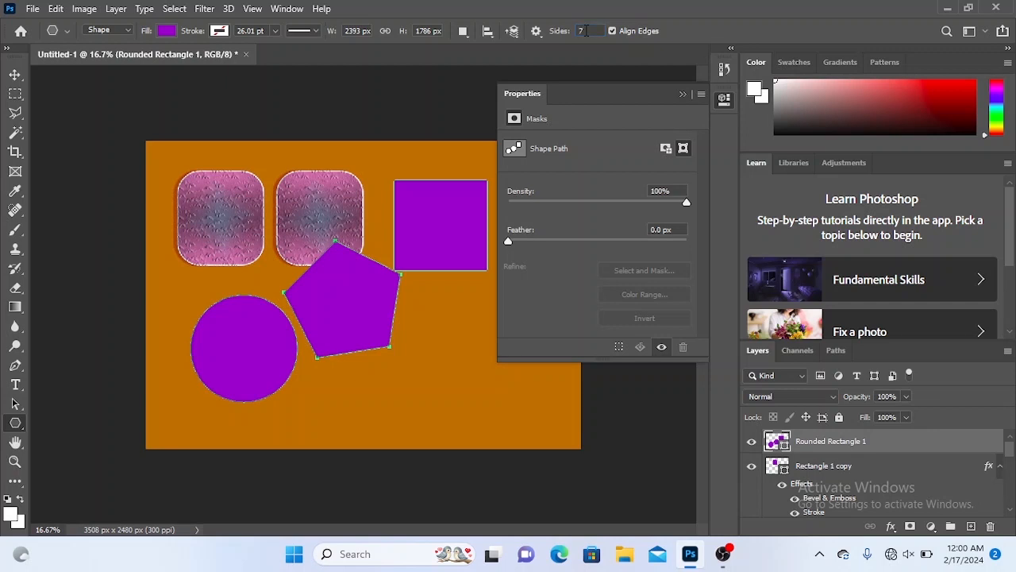
drag(429, 325, 472, 378)
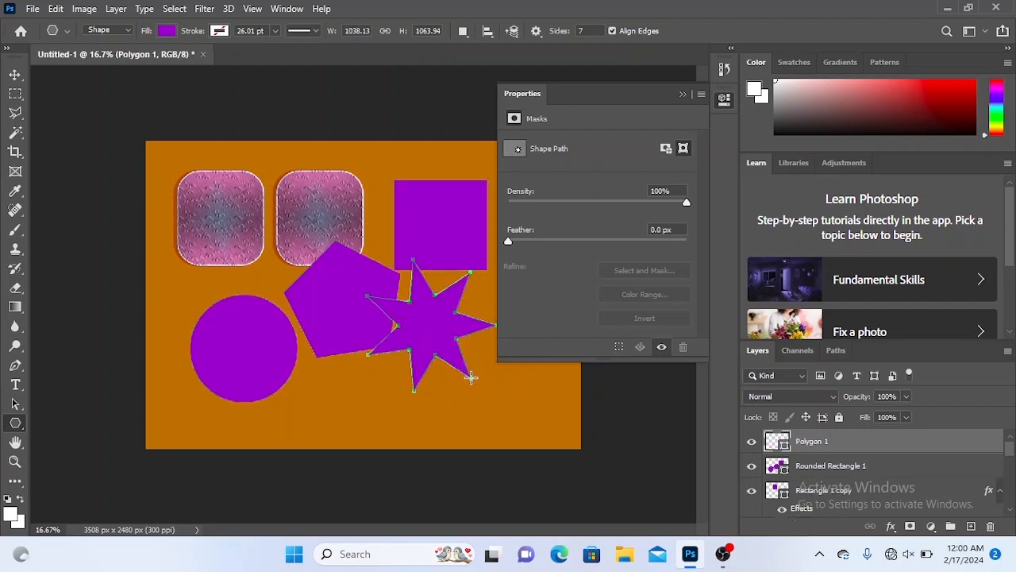
click(684, 95)
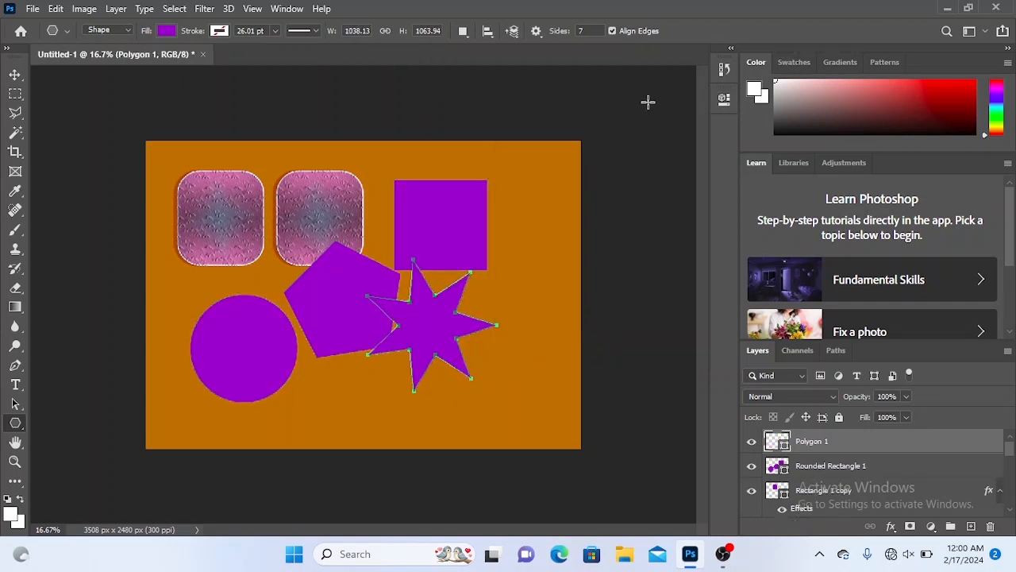
Step: Scale the seven-pointed star to about 69% and place it in the canvas's lower-right area at about X 2856 px, Y 1577 px
click(14, 75)
drag(447, 300, 496, 333)
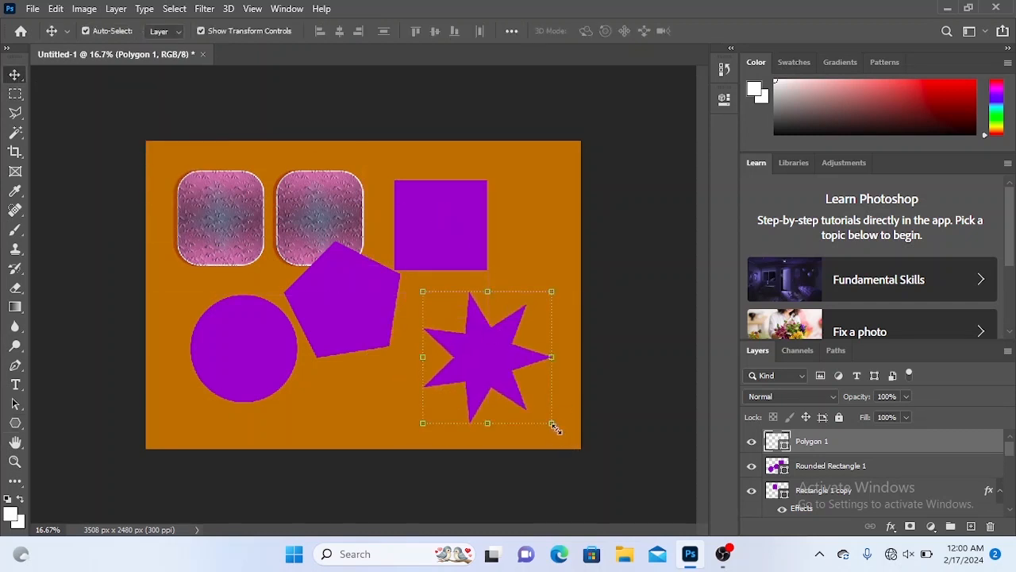
drag(554, 428, 512, 383)
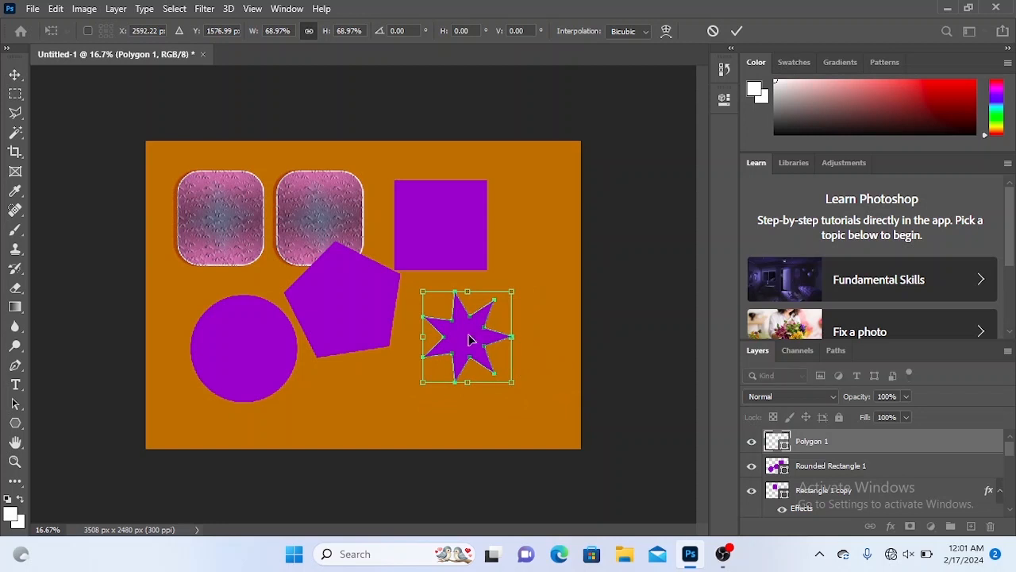
drag(470, 340, 502, 339)
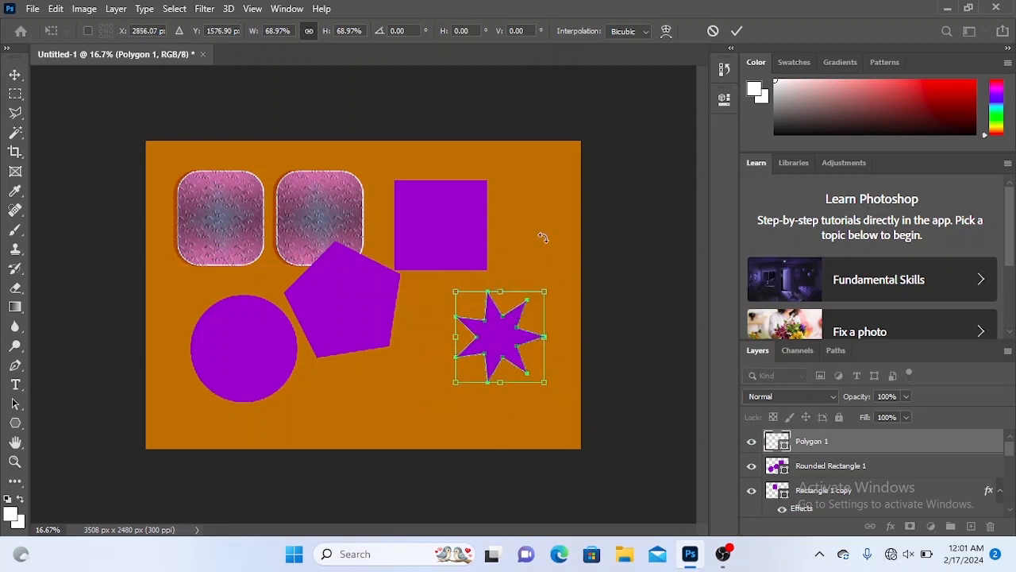
key(Return)
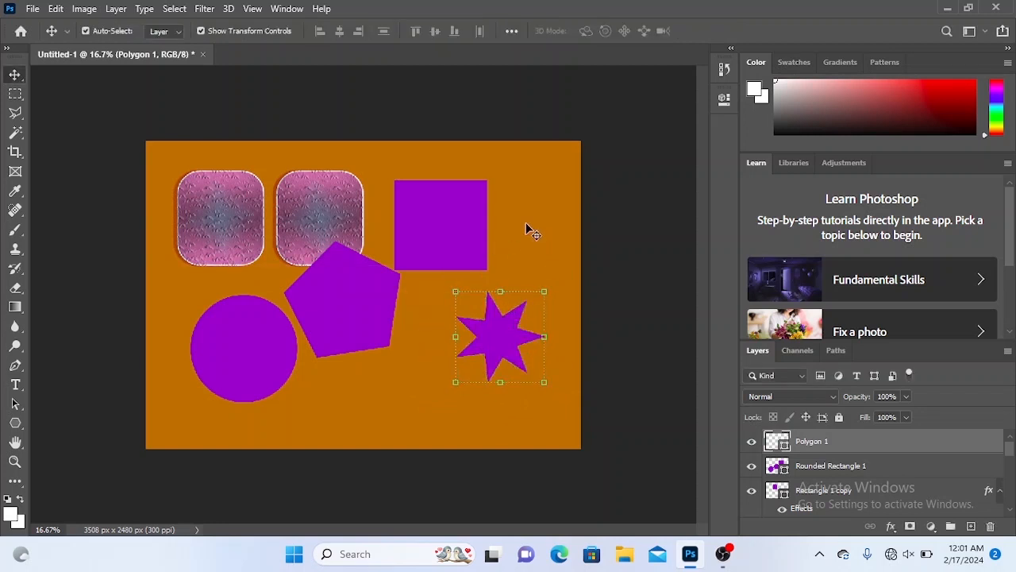
Step: Delete the shape layer that holds the purple rounded rectangle, circle and pentagon
drag(461, 210, 456, 246)
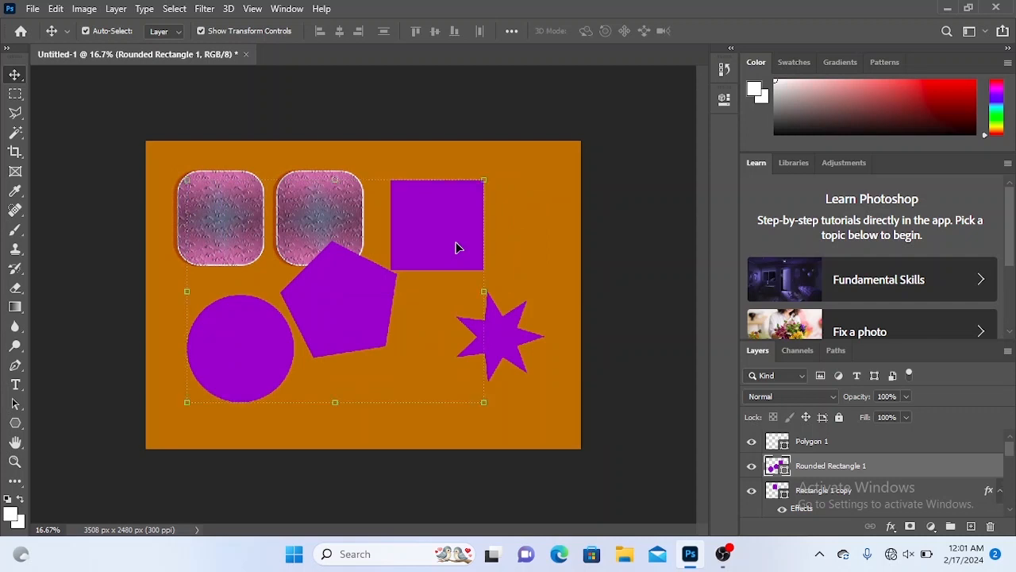
key(Delete)
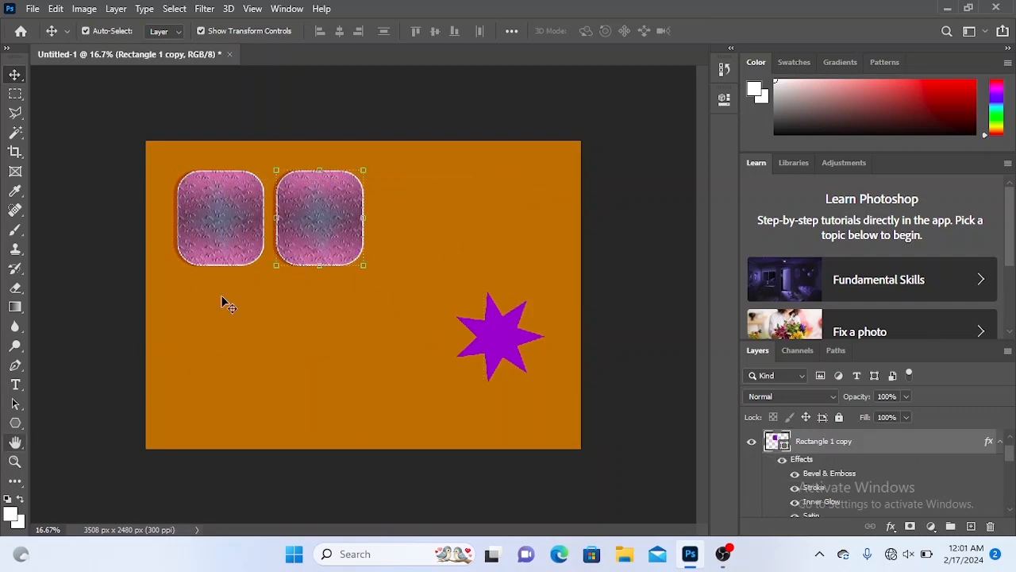
Step: Move the seven-pointed star up beside the two styled rectangles and scale it to about 113%
drag(512, 369, 489, 272)
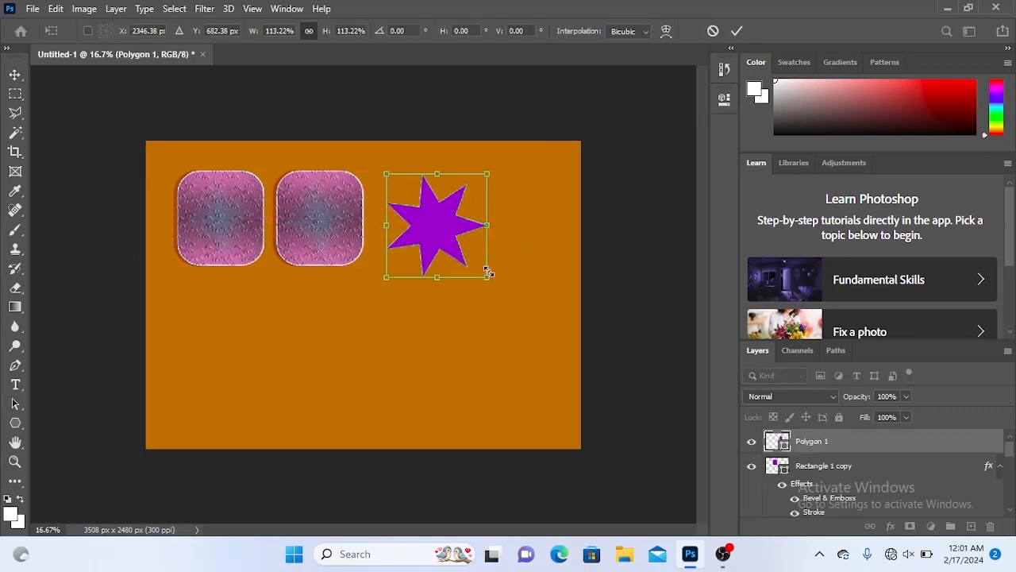
key(Return)
click(526, 266)
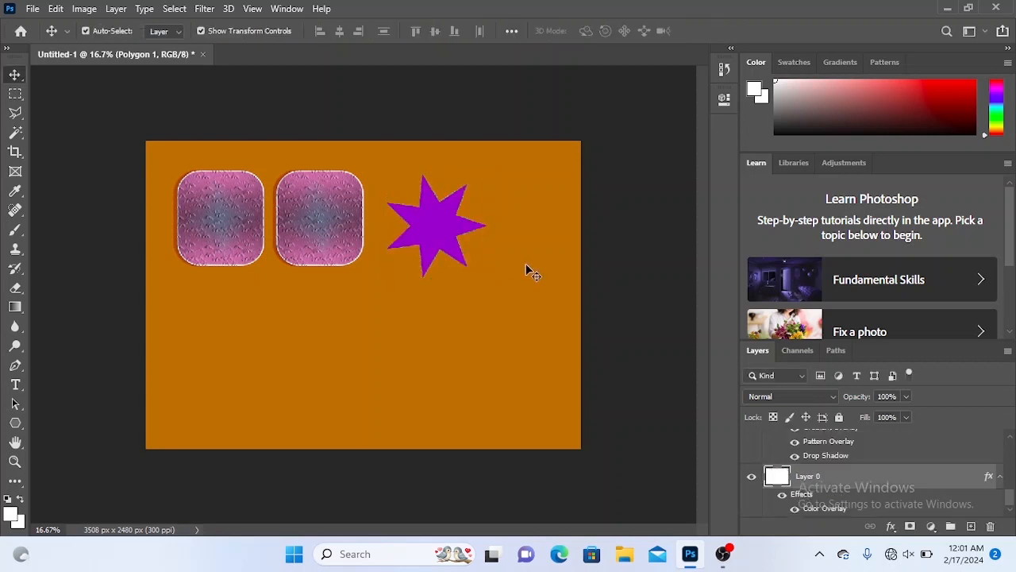
Step: Delete the duplicate styled rectangle and move the seven-pointed star into its place
click(345, 226)
key(Delete)
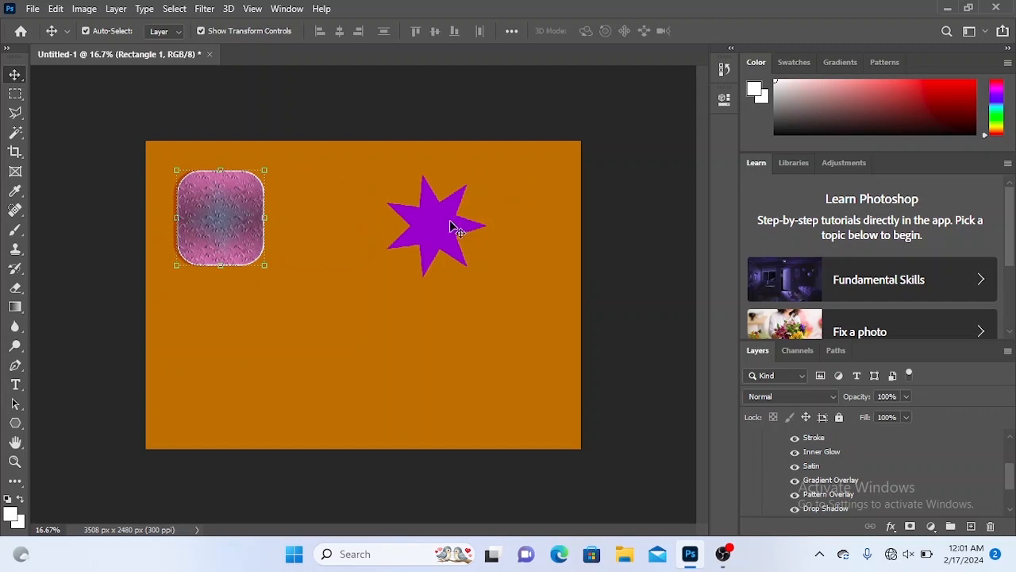
drag(452, 227, 355, 223)
click(500, 290)
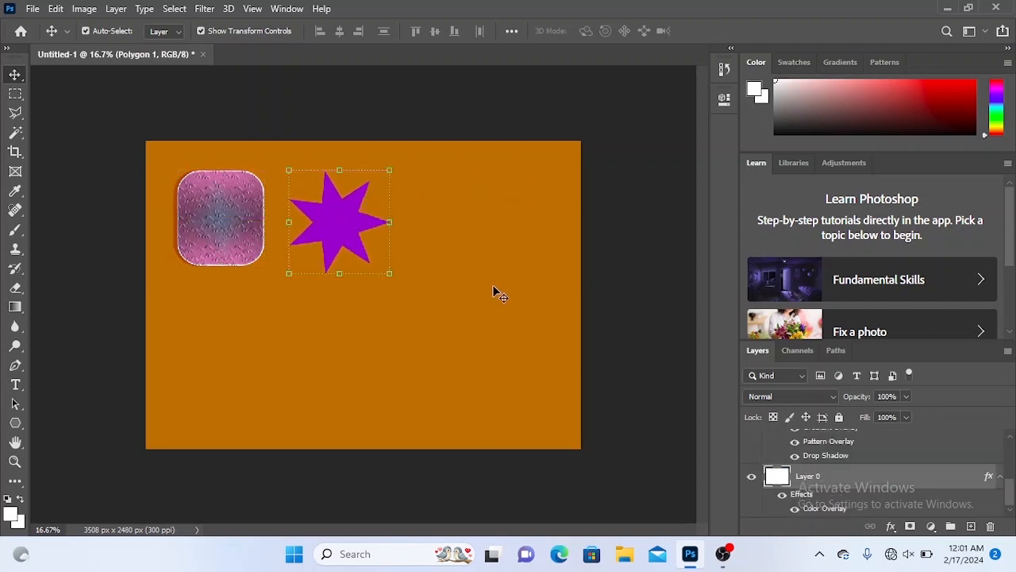
click(13, 425)
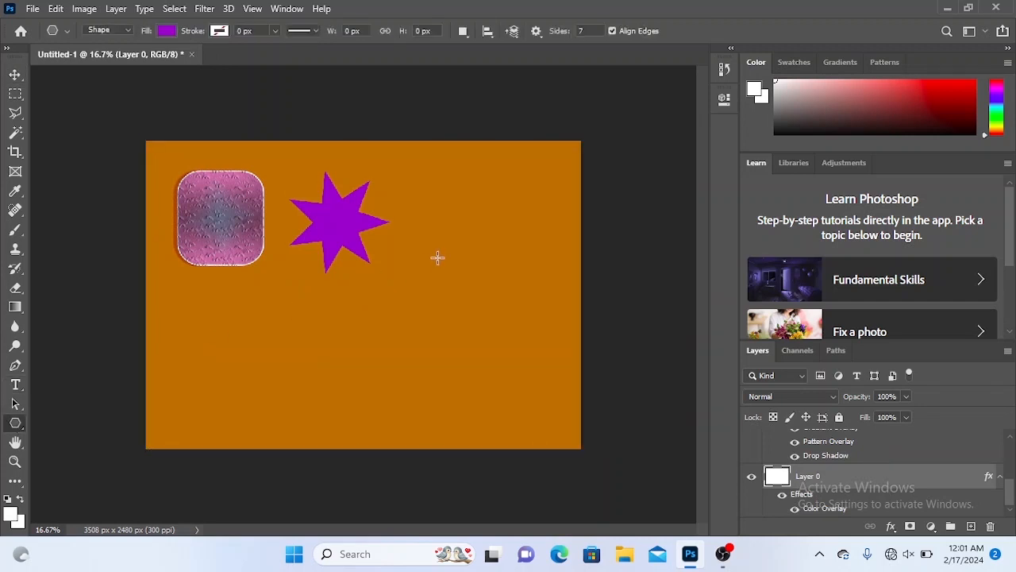
click(412, 183)
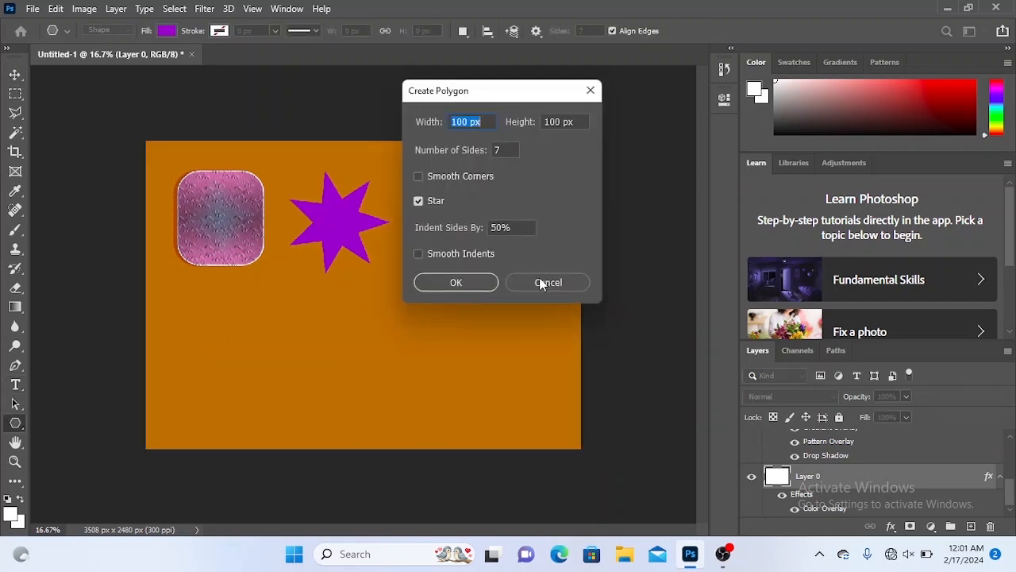
click(544, 283)
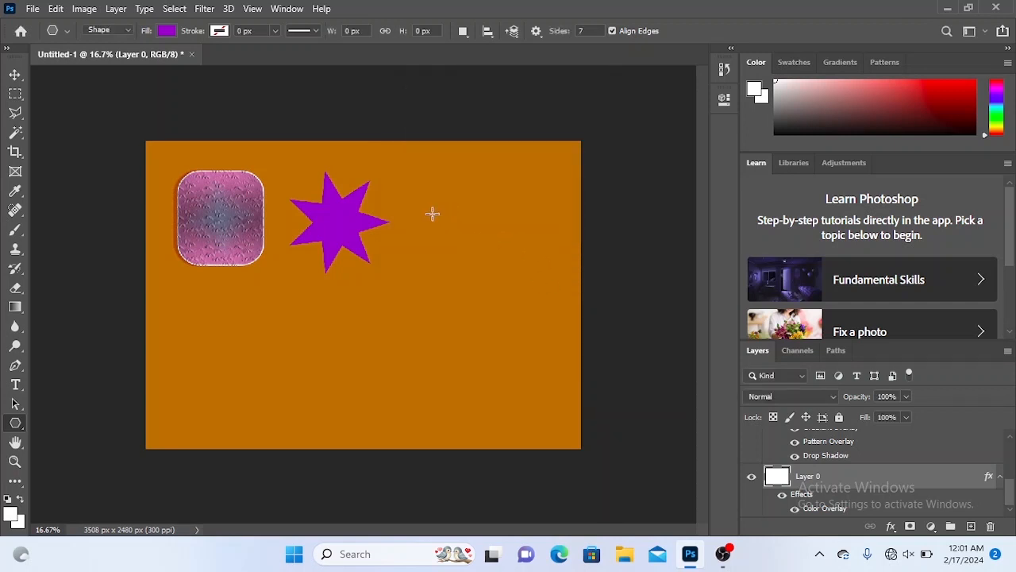
drag(414, 189, 466, 244)
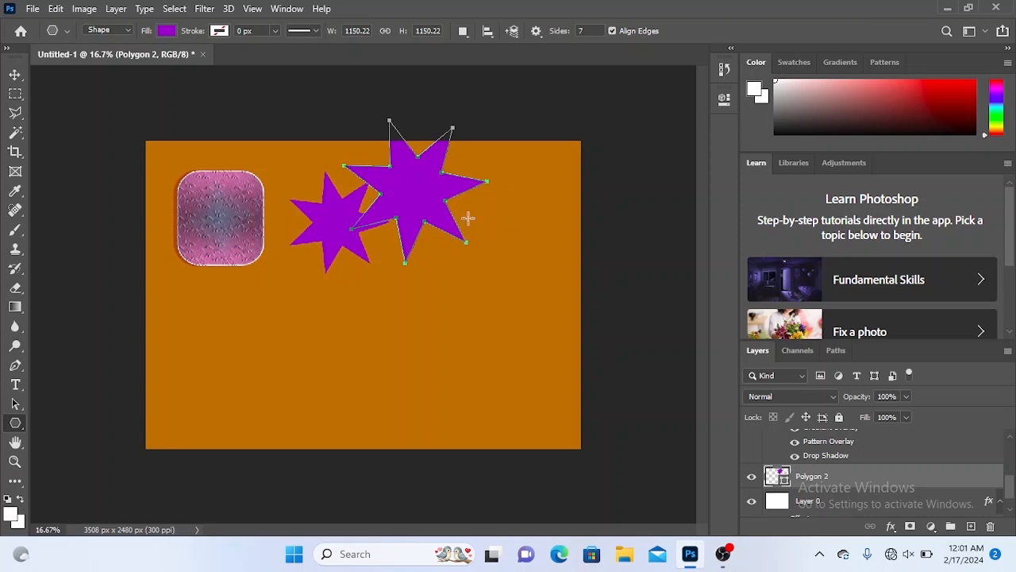
key(ctrl+z)
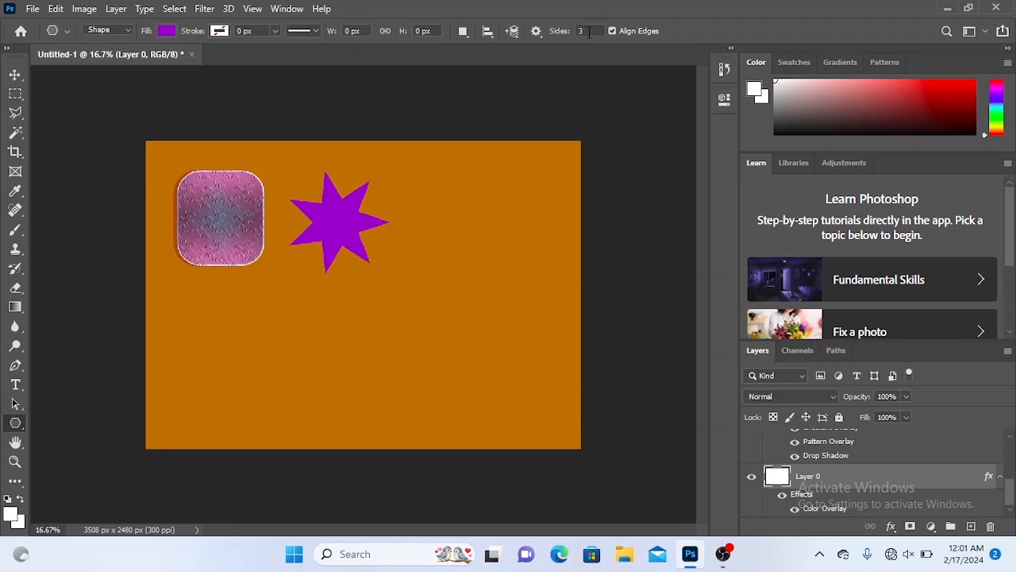
Step: Draw a three-pointed star of about 932 × 1011 px with 3 sides and place it to the right of the seven-pointed star
drag(418, 178, 462, 237)
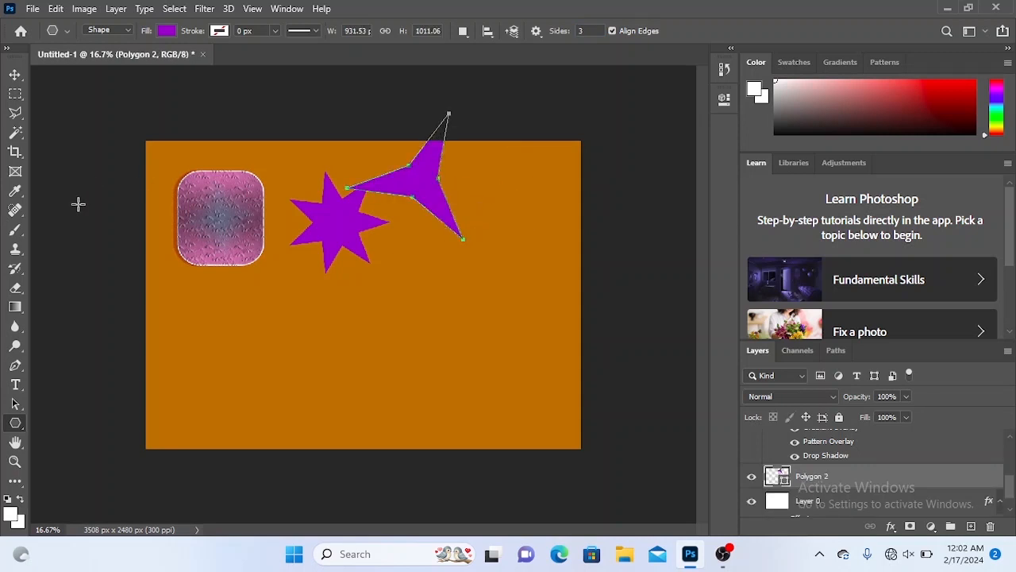
click(15, 74)
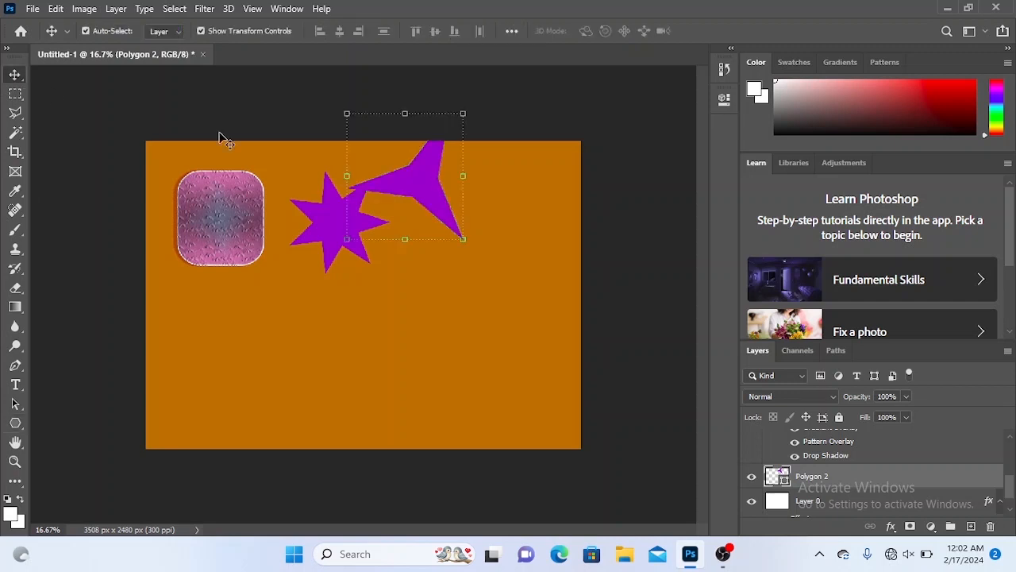
drag(427, 196, 467, 245)
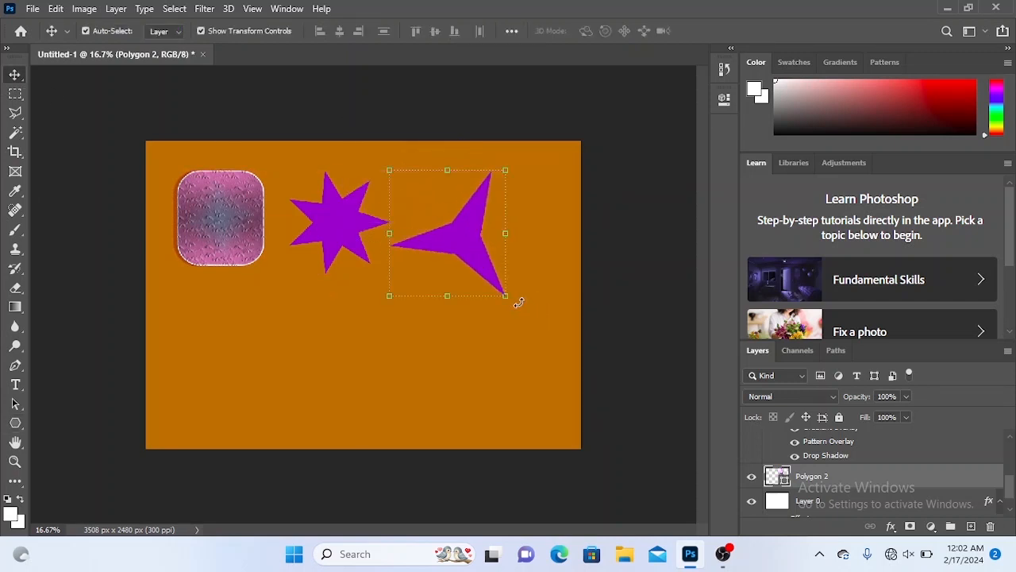
Step: Rotate the three-pointed star so one point faces straight up and nudge it slightly towards the seven-pointed star
drag(517, 295, 540, 249)
key(Return)
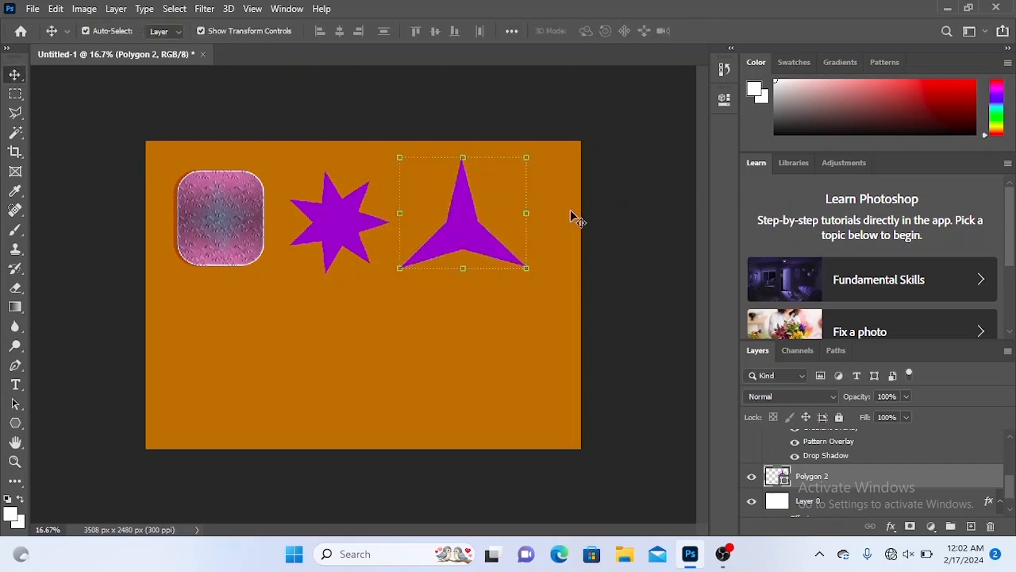
mouse_move(456, 228)
mouse_down()
mouse_move(463, 211)
mouse_move(455, 238)
mouse_up()
click(455, 304)
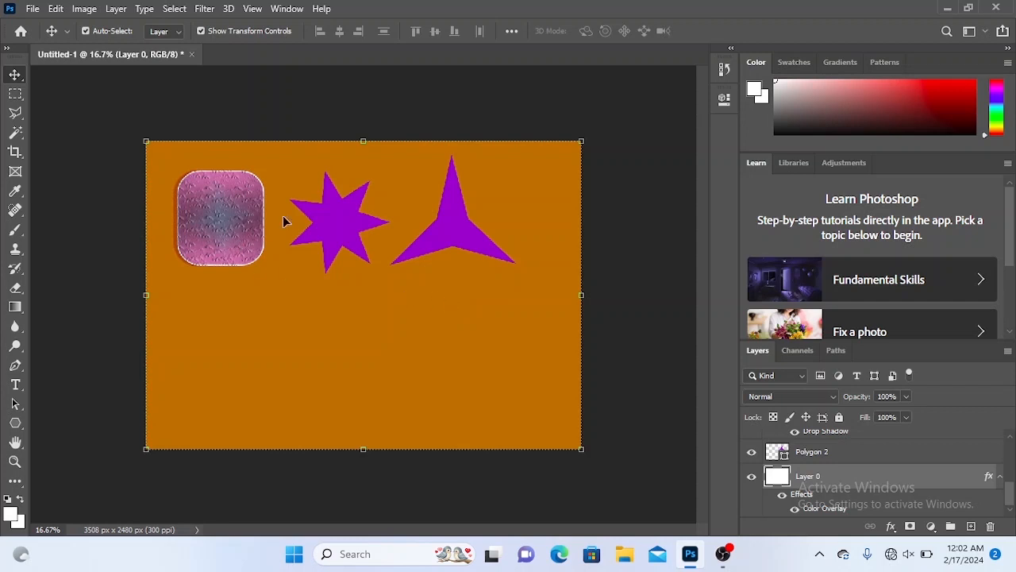
Step: Draw a purple circle of about 761 × 761 px below the styled rectangle with the Ellipse tool
click(16, 424)
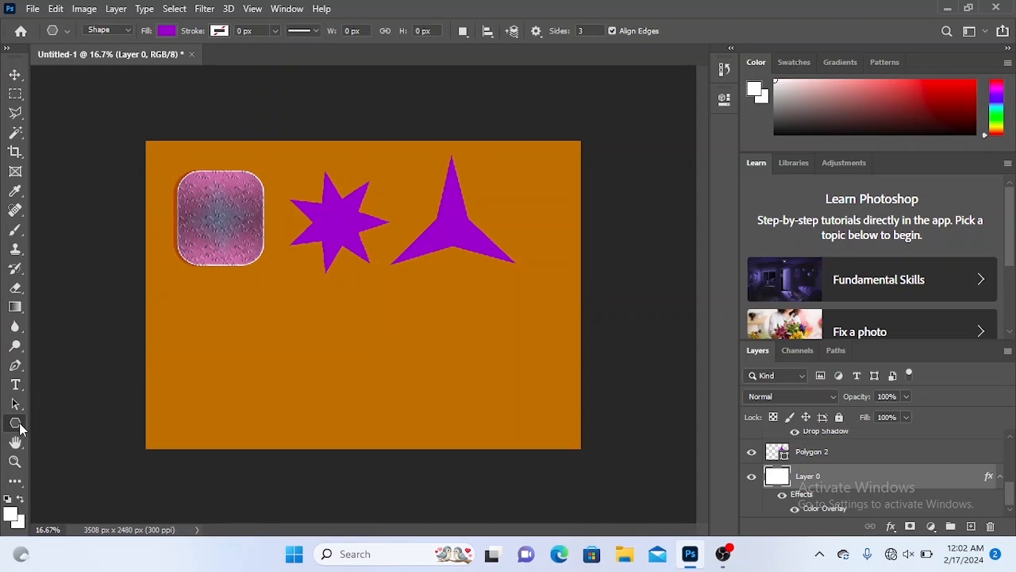
right_click(19, 427)
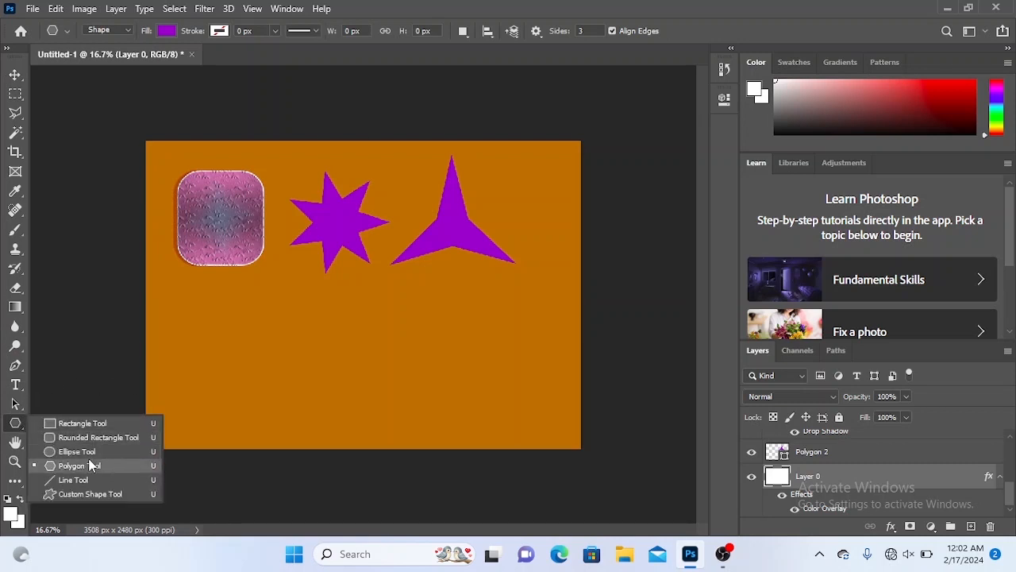
click(91, 451)
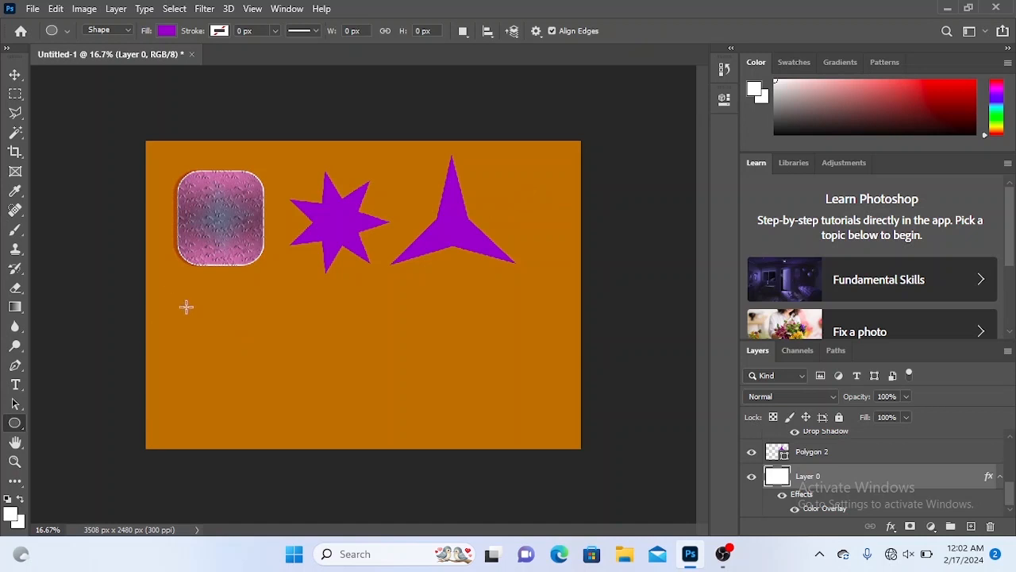
drag(186, 307, 298, 401)
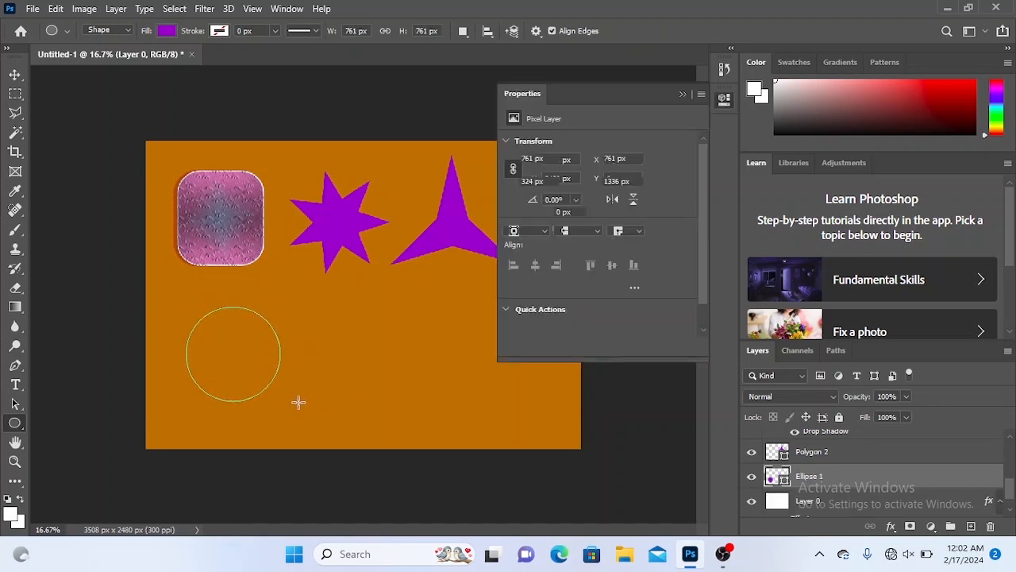
click(14, 78)
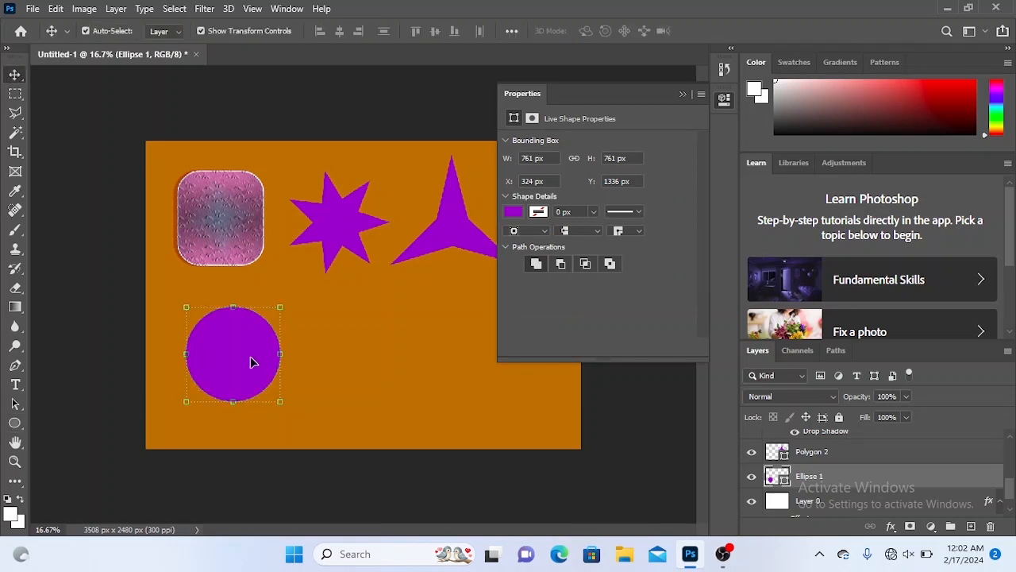
Step: Shift the styled rectangle and both stars towards the canvas's left edge, and move the circle to the right end of their row
drag(252, 361, 243, 328)
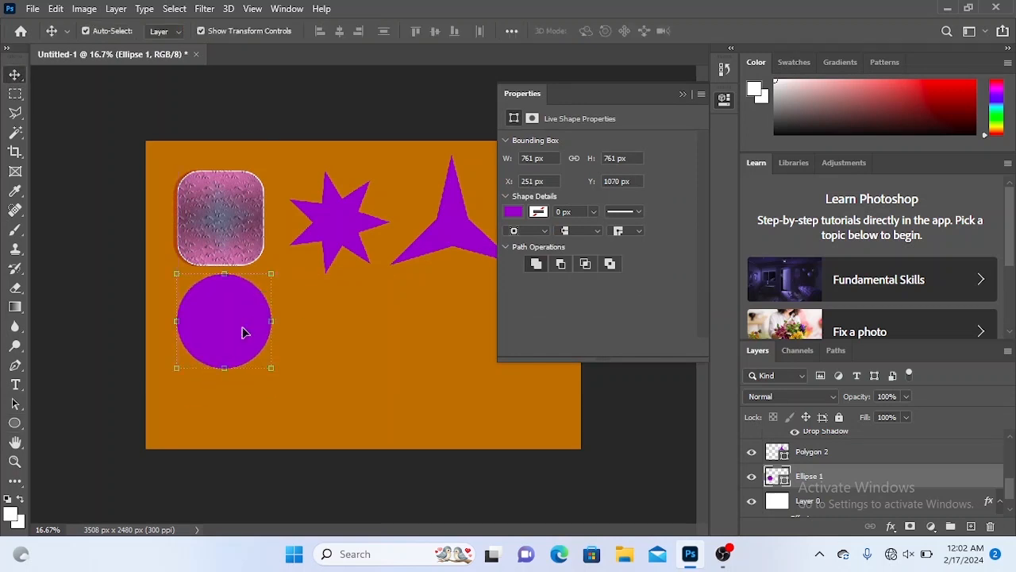
click(394, 399)
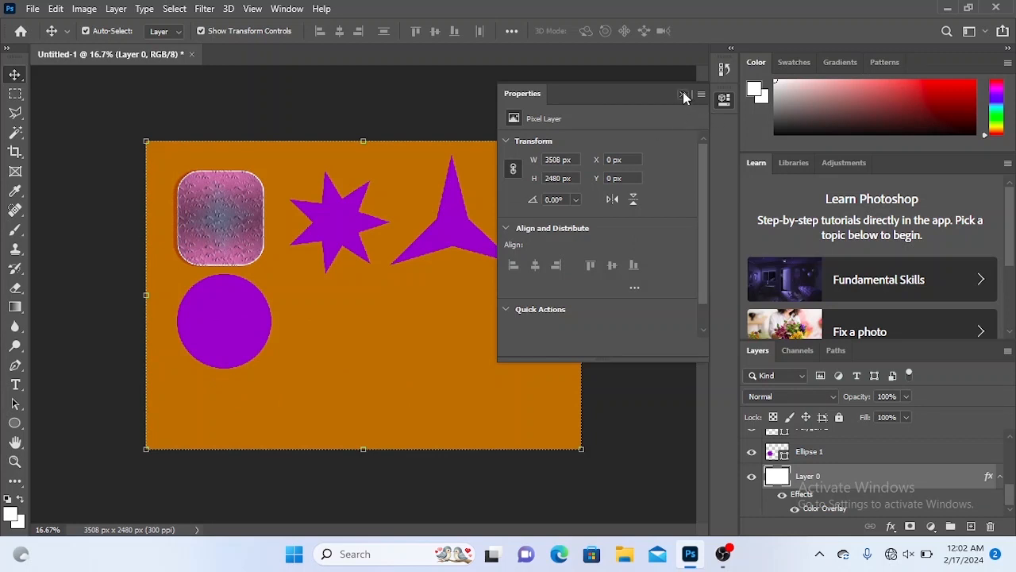
click(684, 94)
click(340, 227)
drag(341, 227, 323, 225)
drag(249, 218, 238, 223)
drag(326, 222, 318, 221)
drag(446, 236, 418, 239)
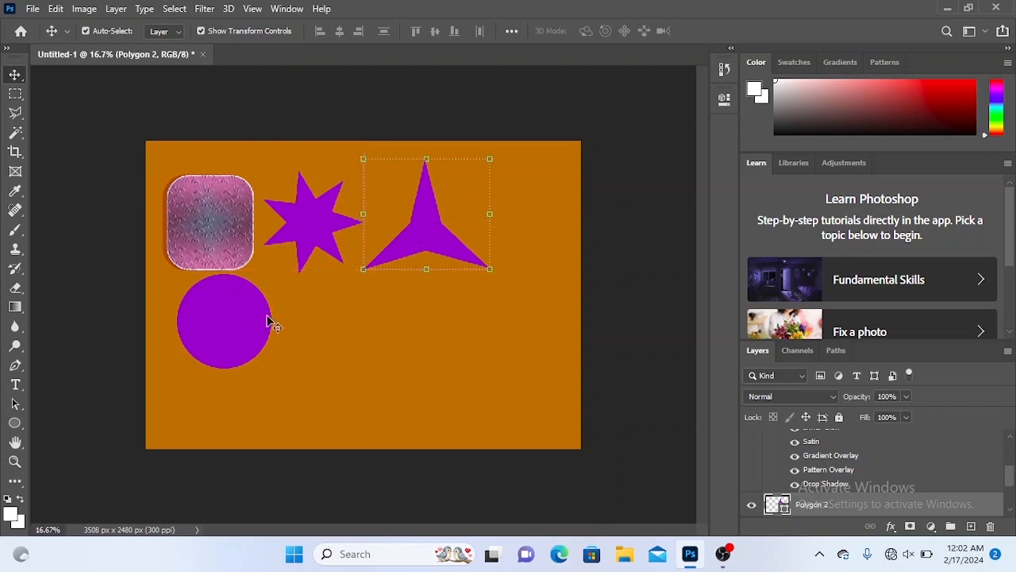
drag(243, 328, 544, 222)
click(455, 357)
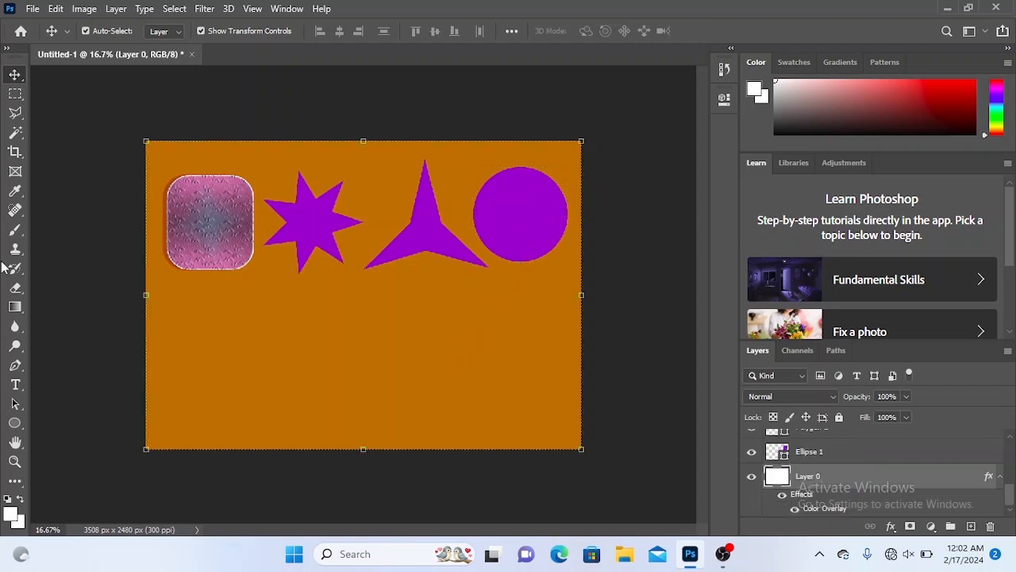
Step: With the Line tool, draw vertical and diagonal lines at 1 px weight below the styled rectangle, plus a horizontal line at 3 px weight
click(15, 424)
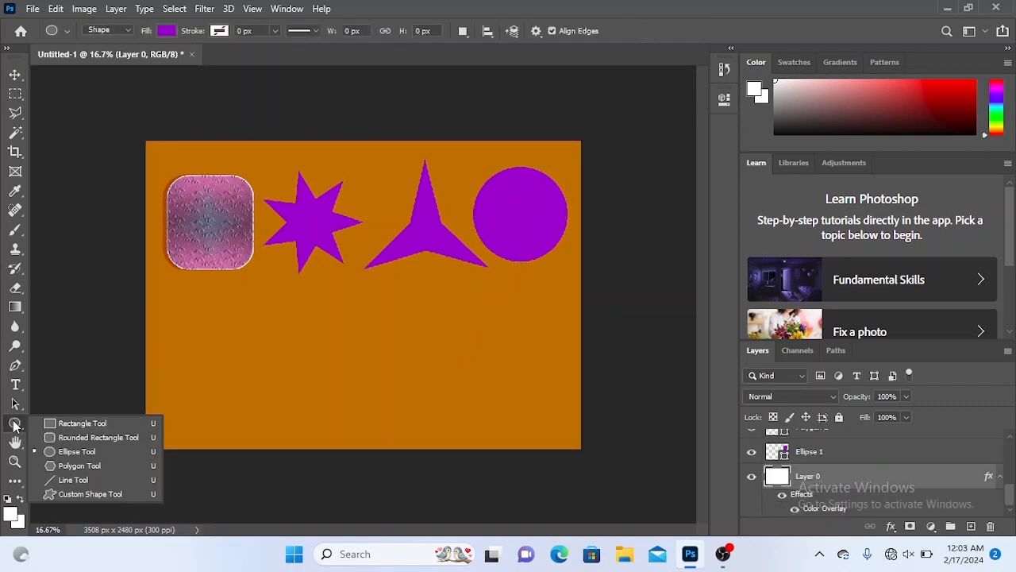
key(Escape)
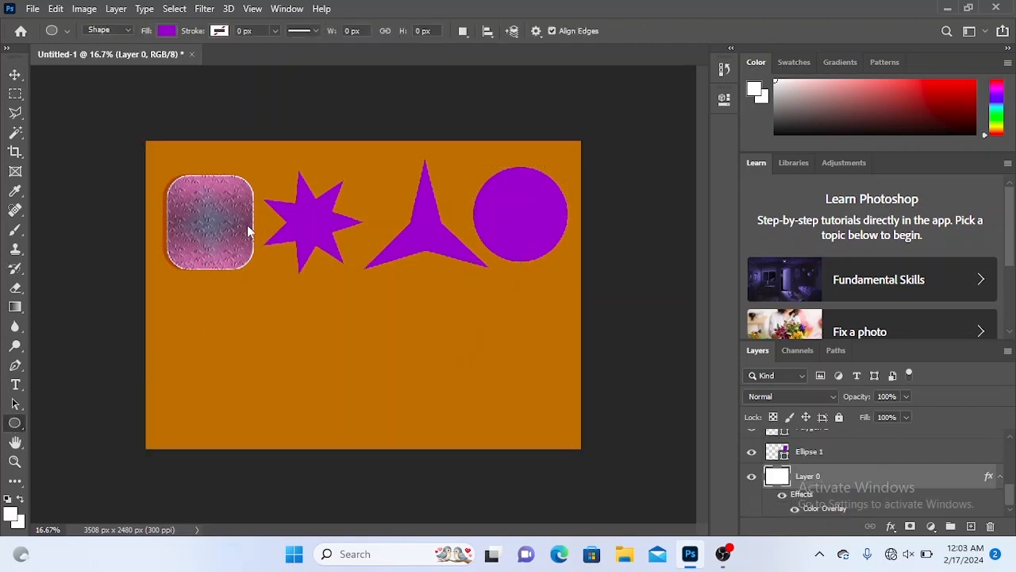
key(shift+u)
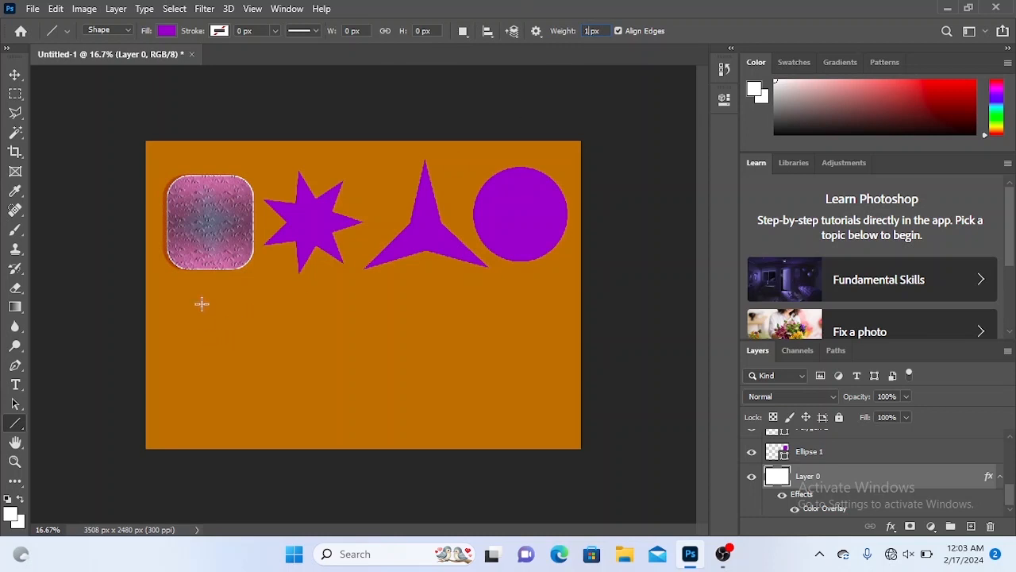
drag(204, 293, 272, 373)
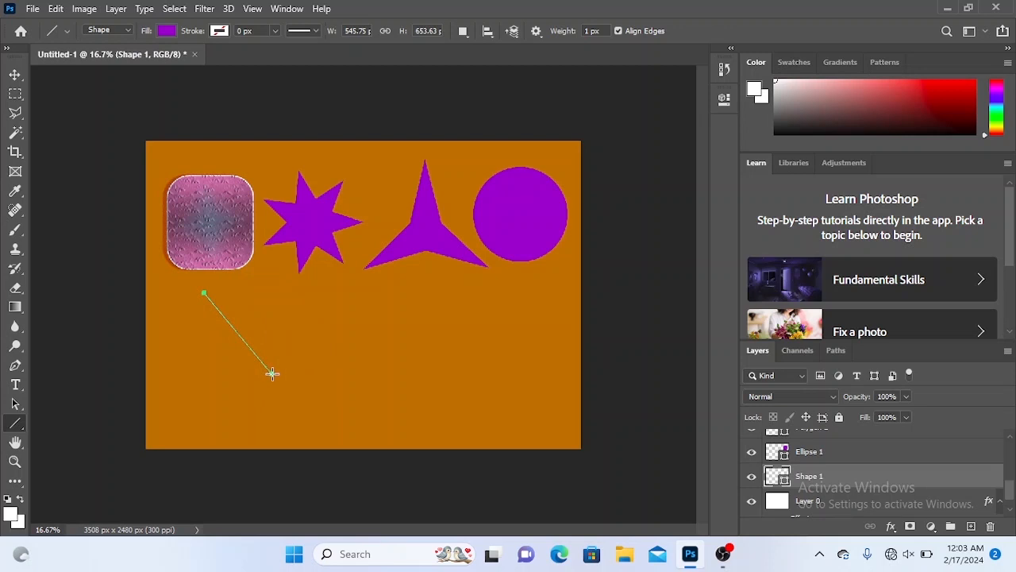
key(ctrl+z)
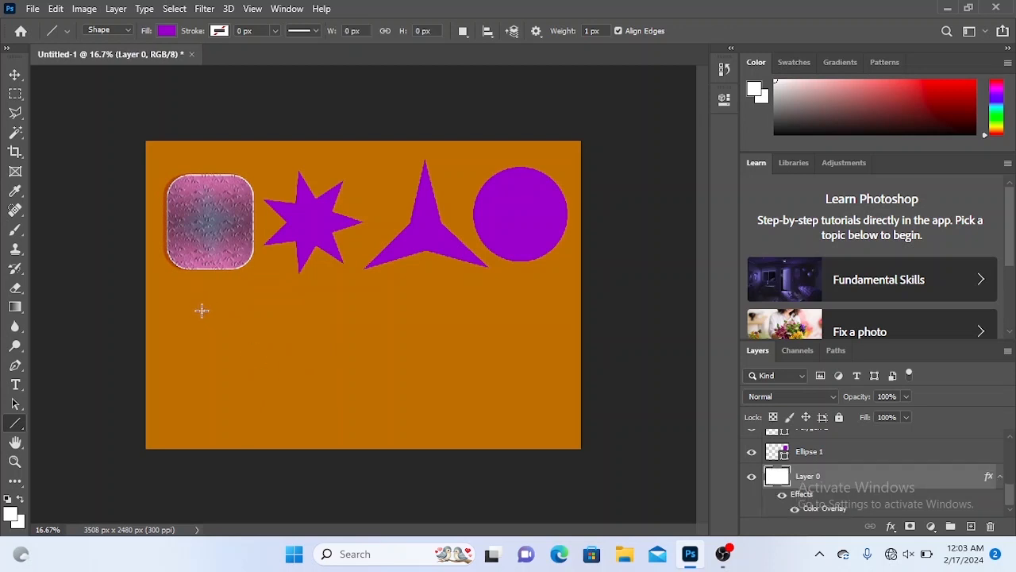
drag(201, 310, 210, 413)
drag(225, 316, 326, 397)
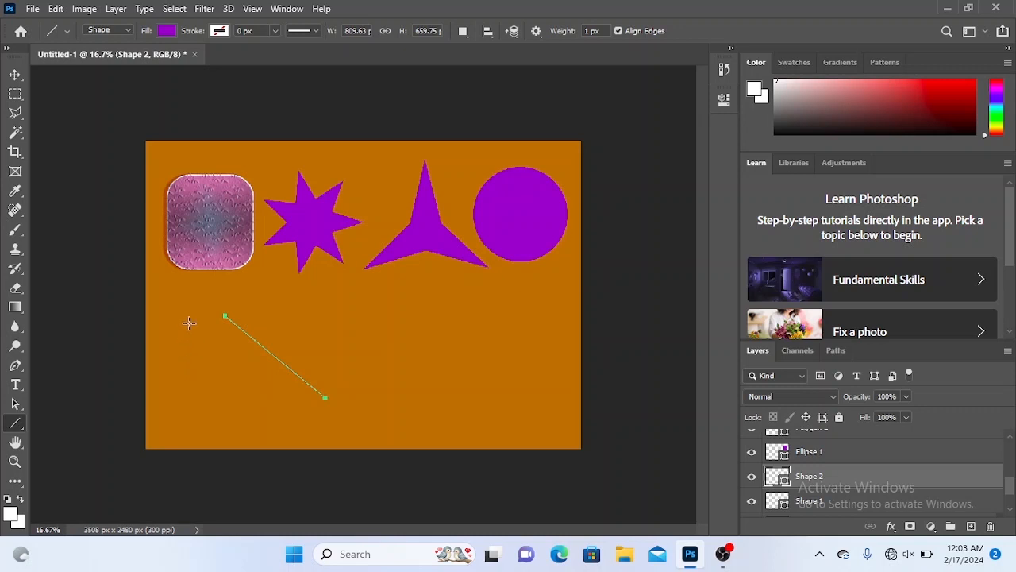
drag(188, 320, 197, 408)
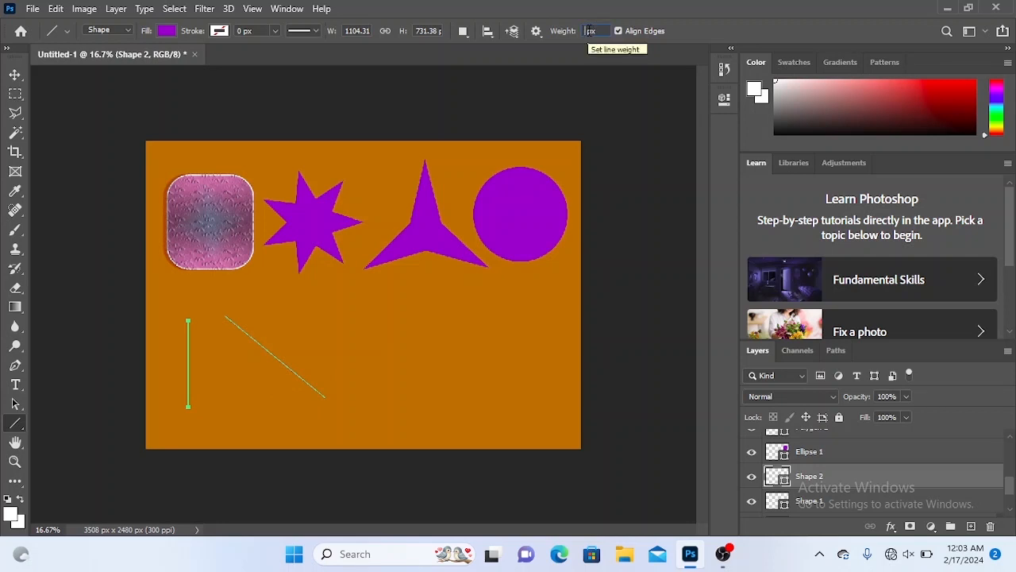
text(3)
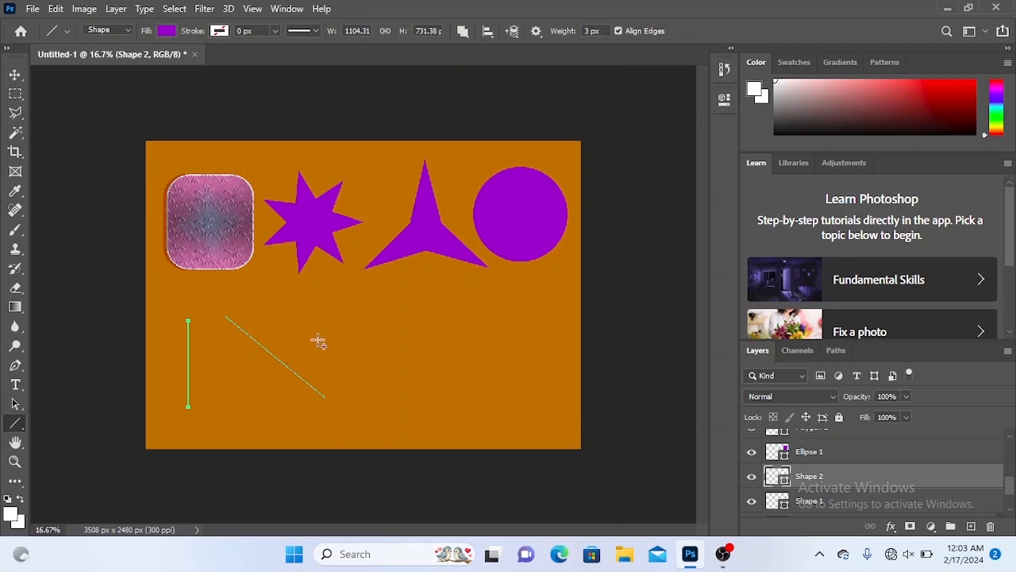
drag(317, 340, 425, 340)
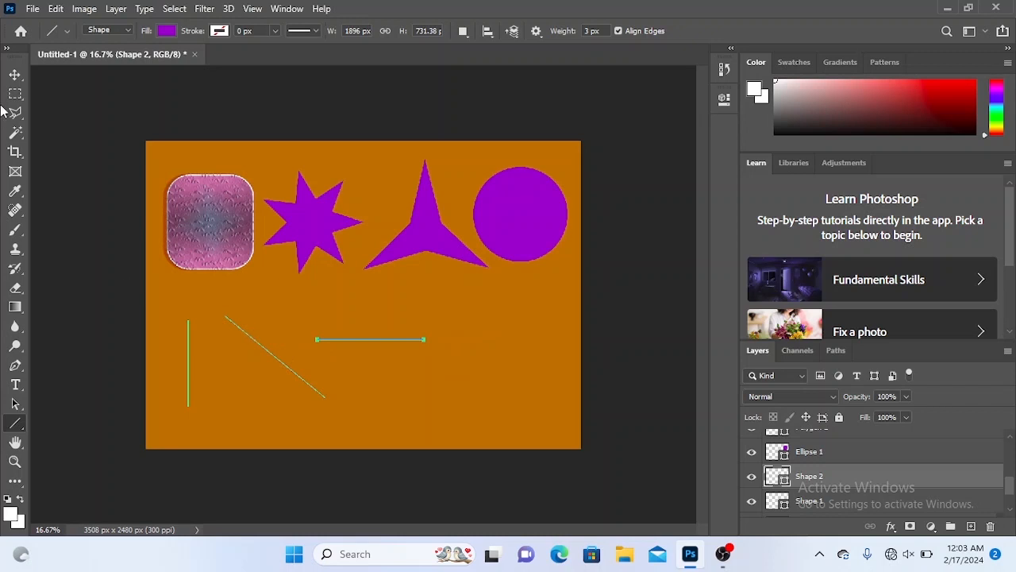
Step: Switch to the Custom Shape tool and show the shape presets in the second Boats group
right_click(17, 427)
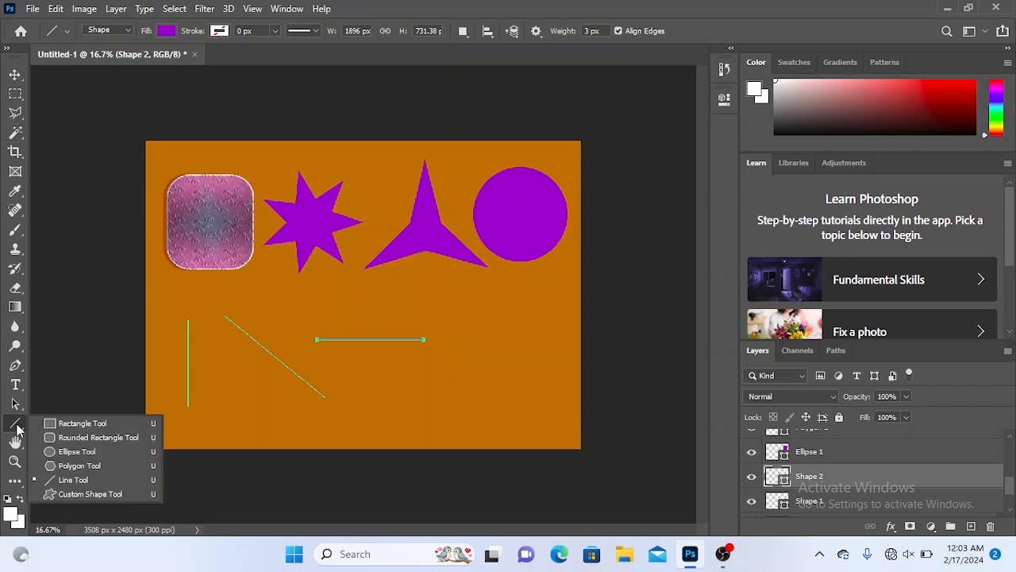
click(65, 494)
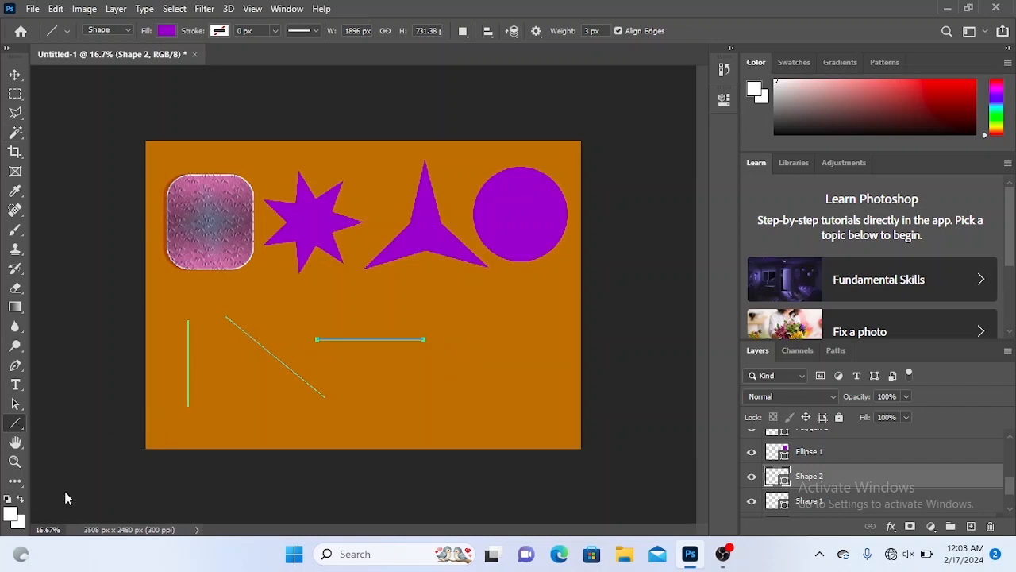
click(603, 33)
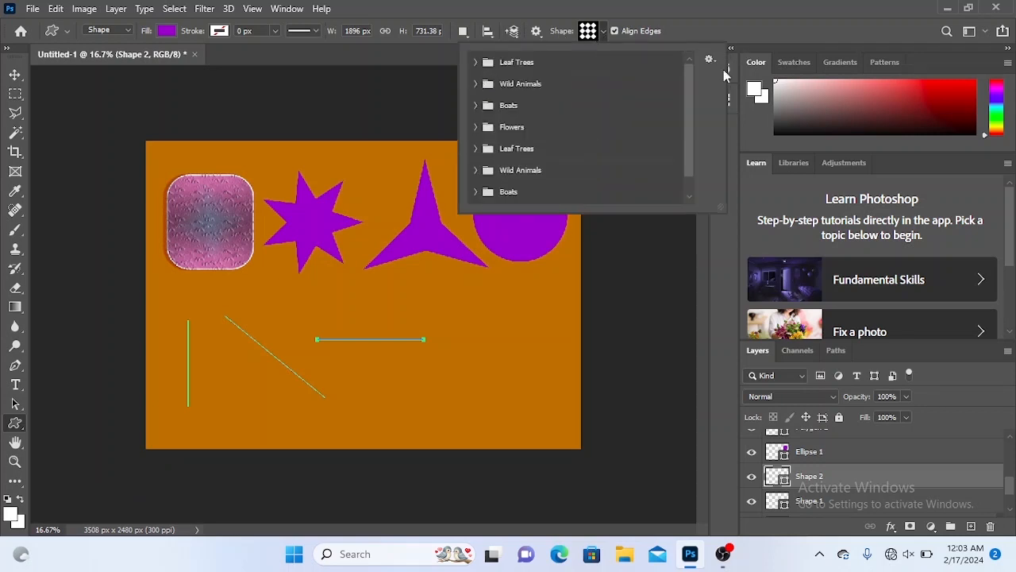
drag(687, 96, 697, 147)
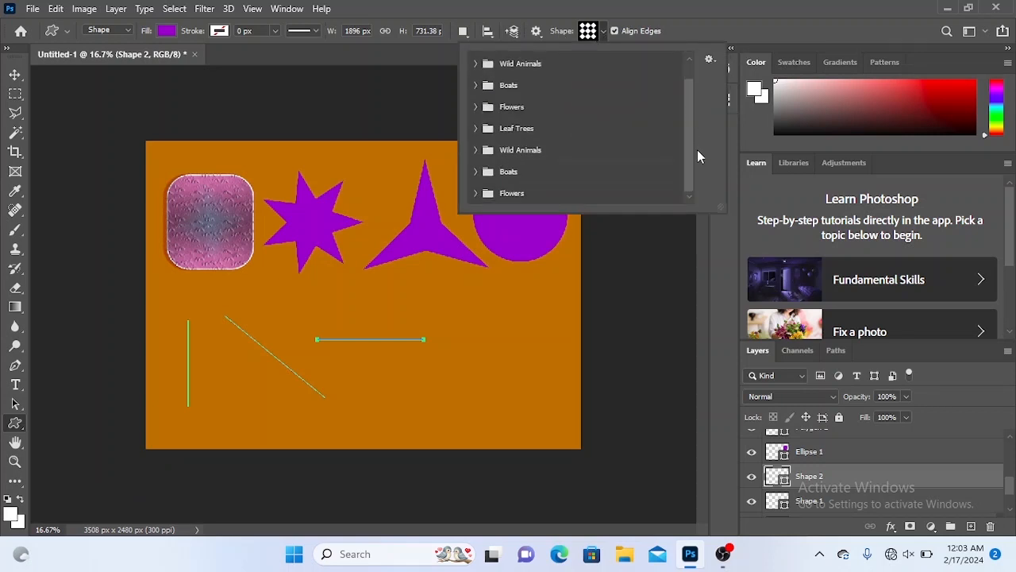
click(476, 173)
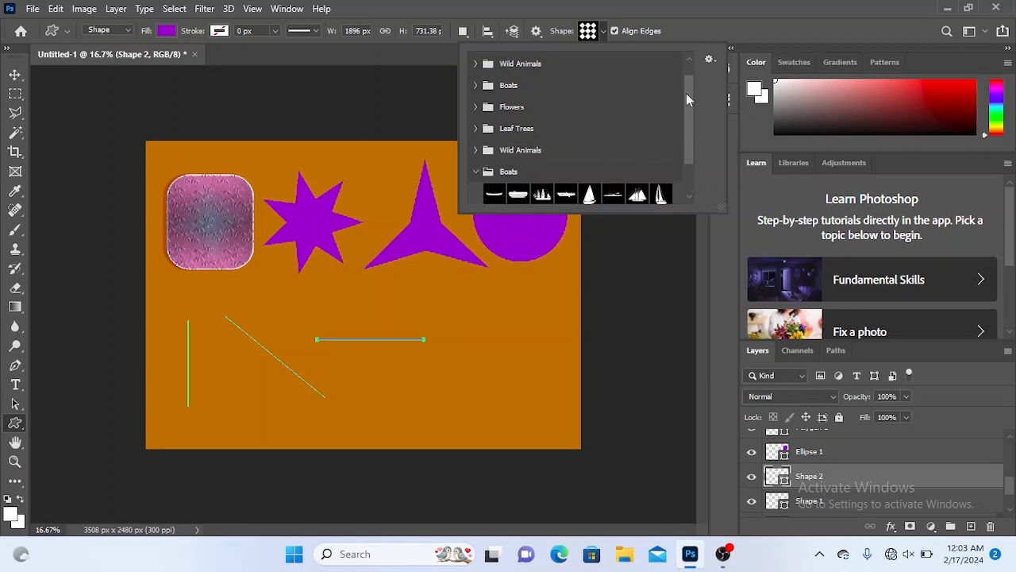
drag(684, 104, 691, 135)
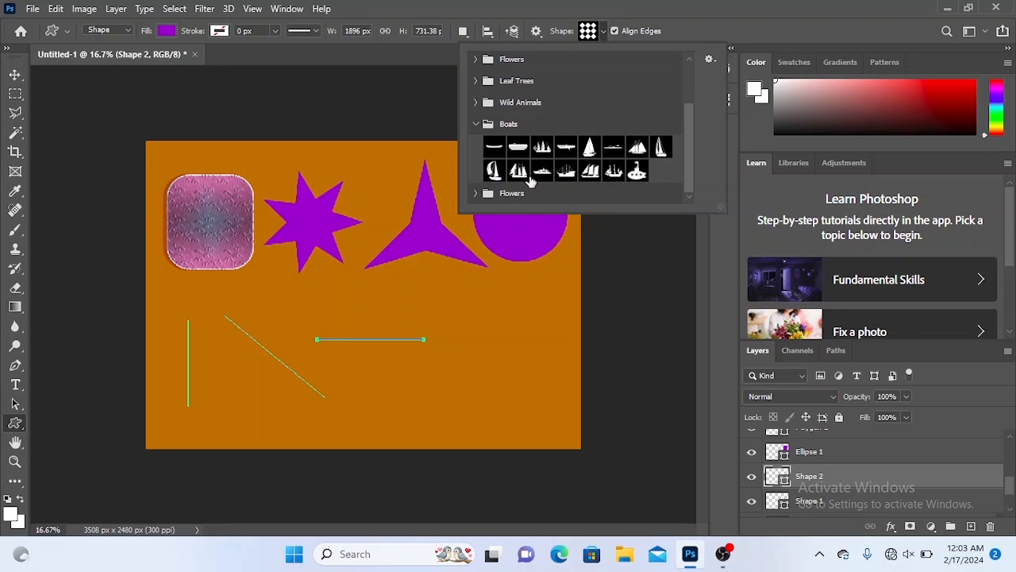
Step: Try the flat canoe custom shape to the right of the horizontal line, converting the live shape to a regular path
click(494, 148)
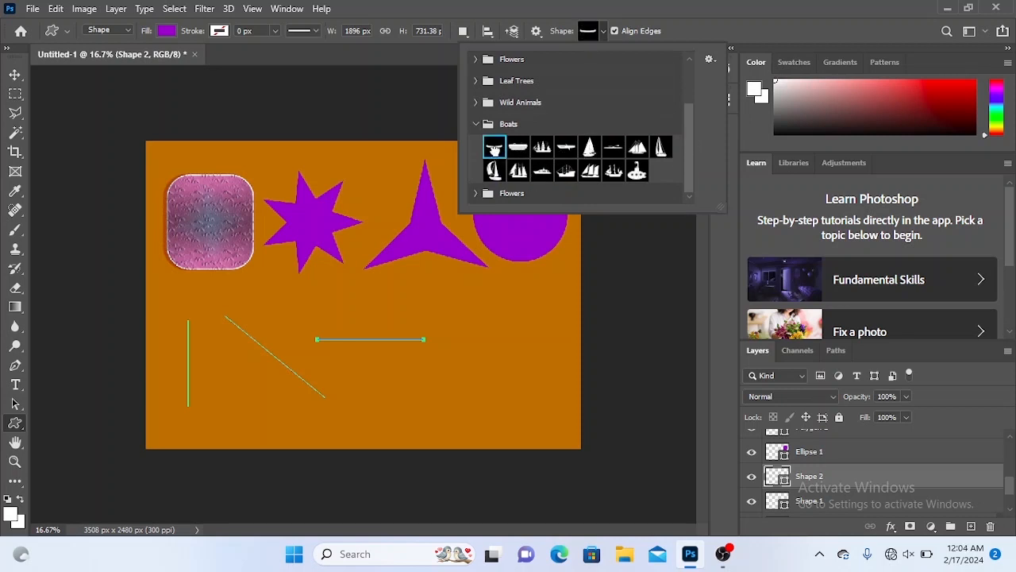
click(456, 310)
drag(456, 309, 493, 355)
drag(514, 380, 541, 377)
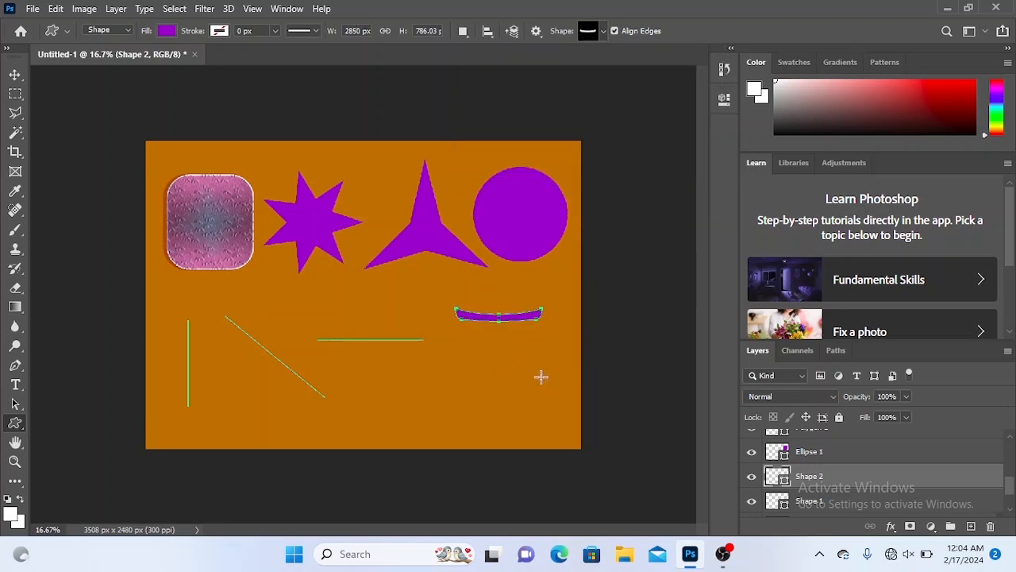
click(609, 35)
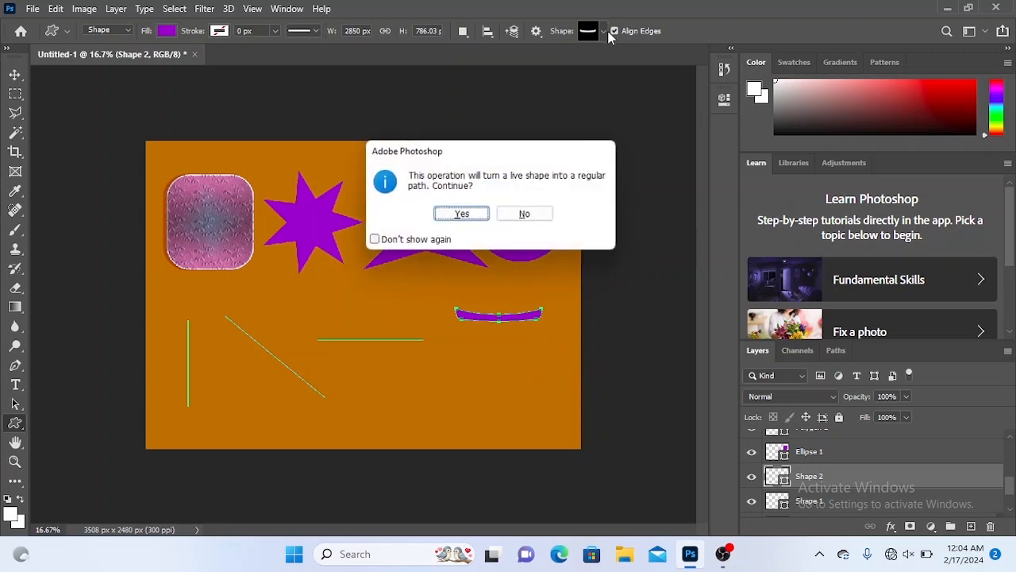
click(460, 214)
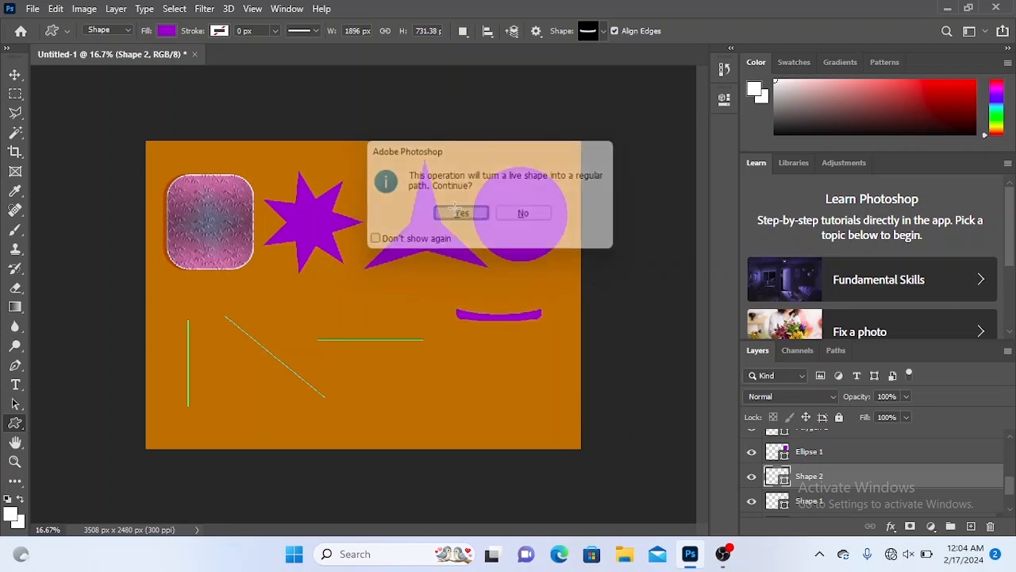
Step: Draw the curved-sail sailboat custom shape below the circle and move it slightly upwards together with the lines on its layer
click(604, 32)
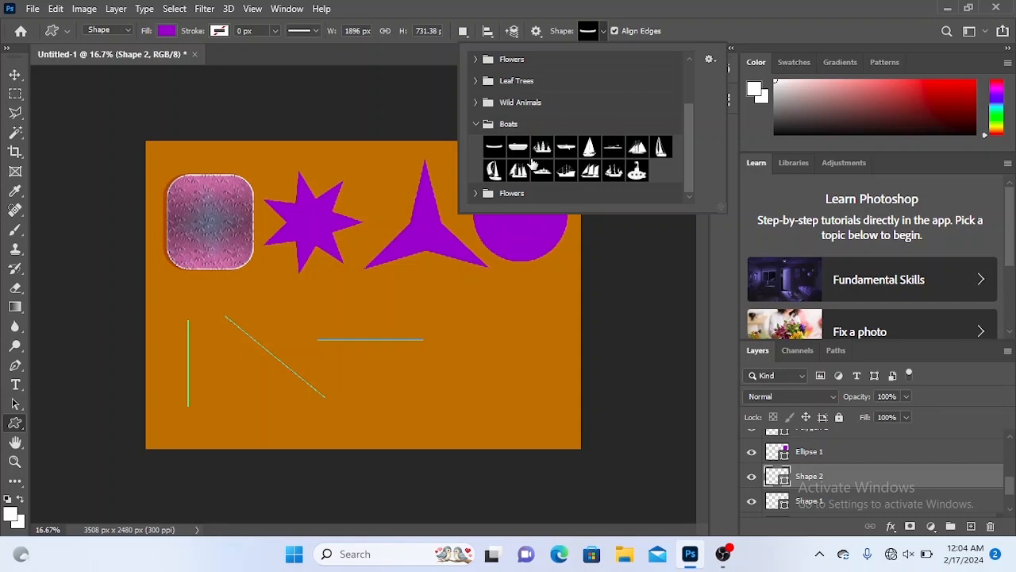
click(494, 171)
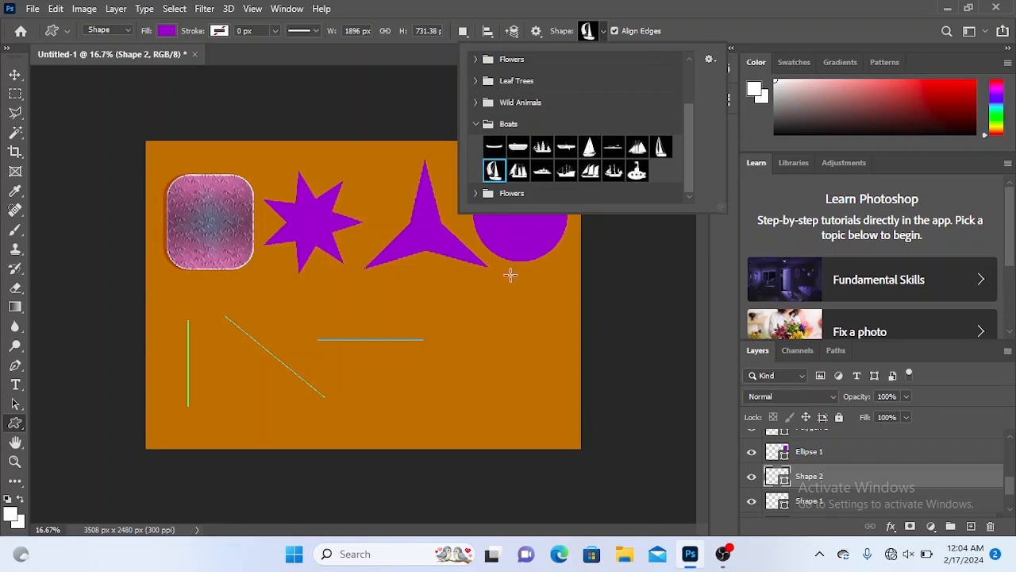
drag(474, 304, 559, 398)
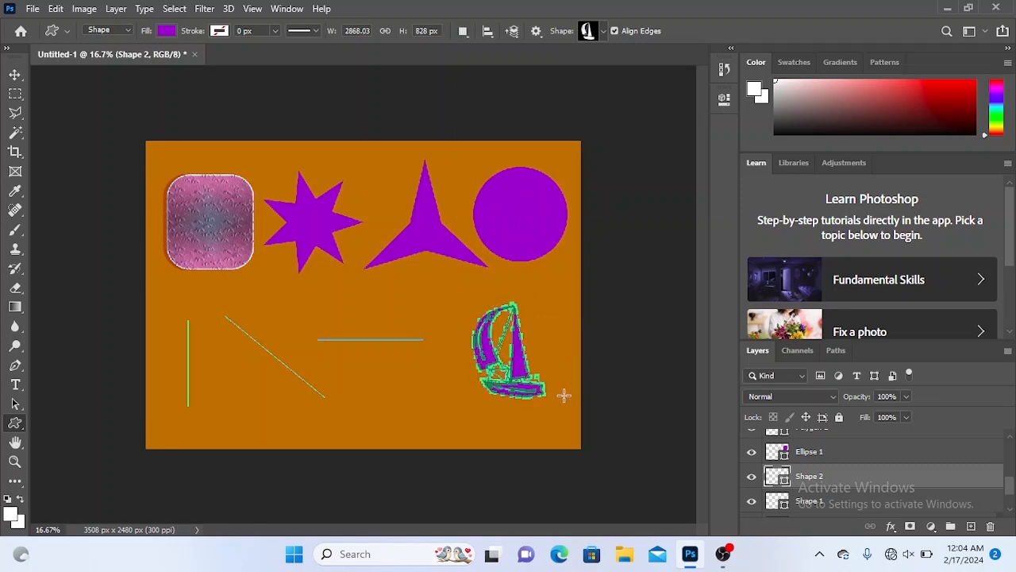
click(16, 75)
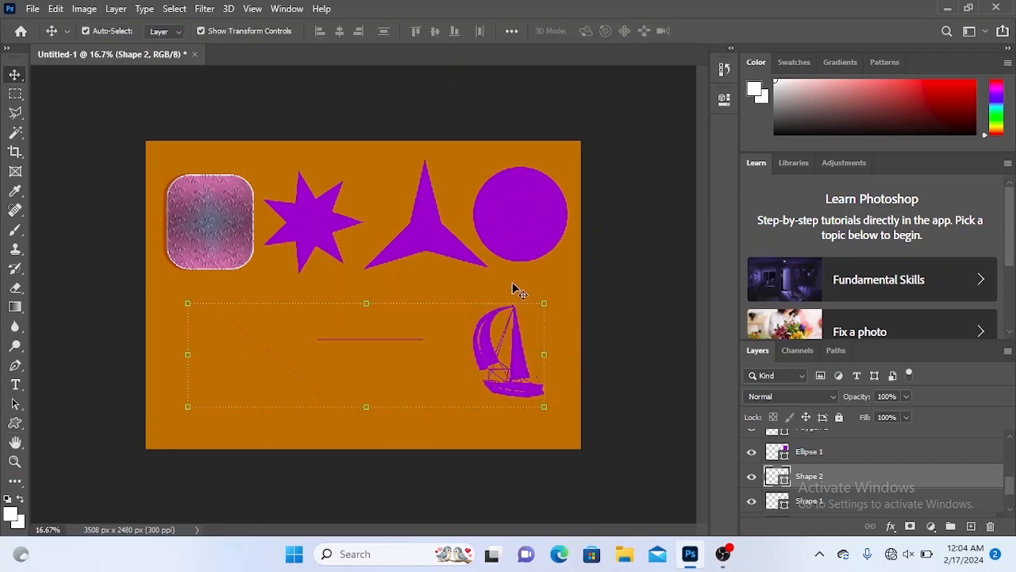
mouse_move(519, 395)
mouse_down()
mouse_move(522, 360)
mouse_move(523, 375)
mouse_up()
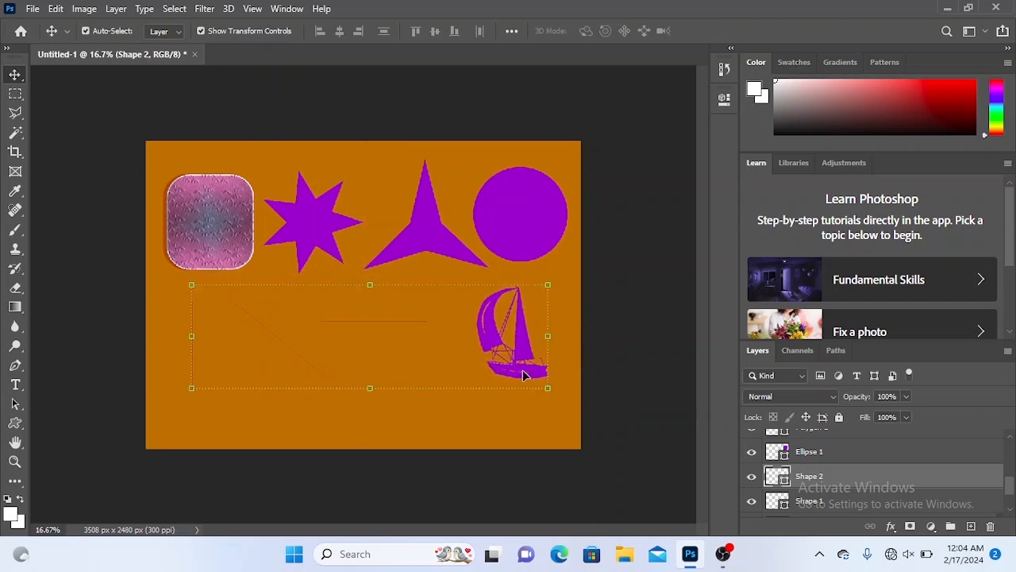
Step: Apply a Color Overlay of near-white #eff2f7 at 100% opacity to the sailboat and lines layer, and deselect it
click(891, 527)
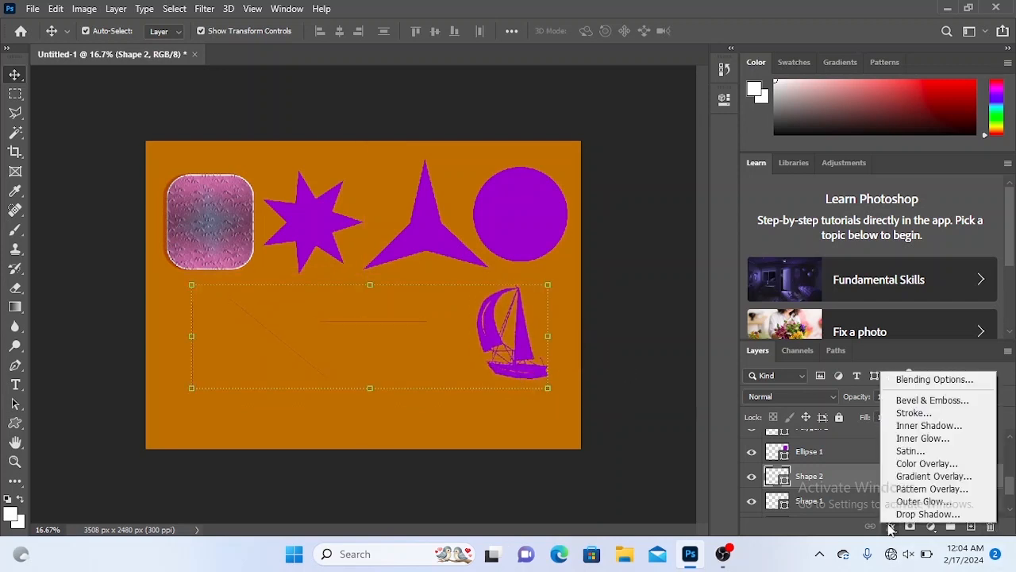
click(951, 467)
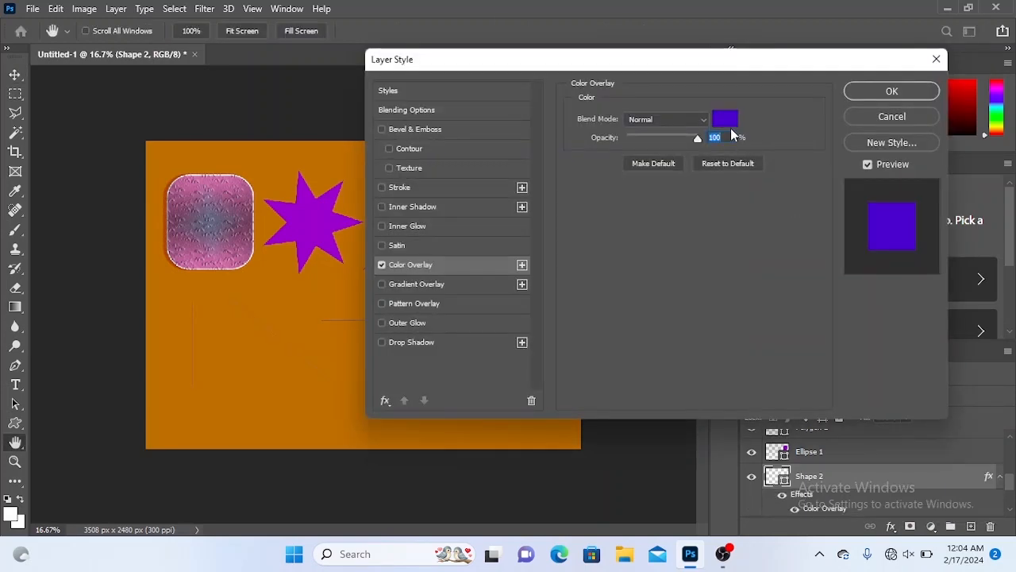
click(725, 118)
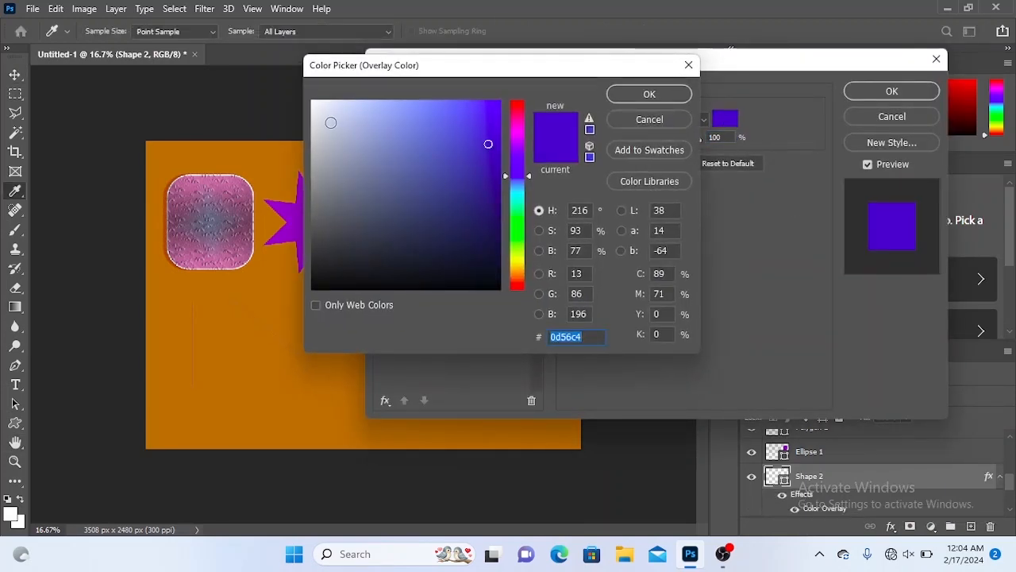
click(319, 112)
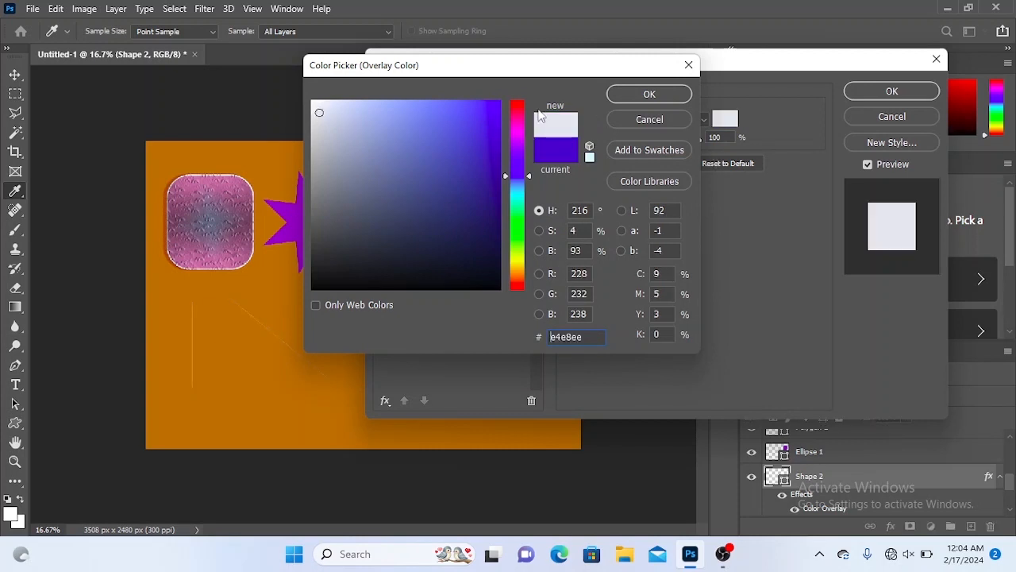
click(316, 106)
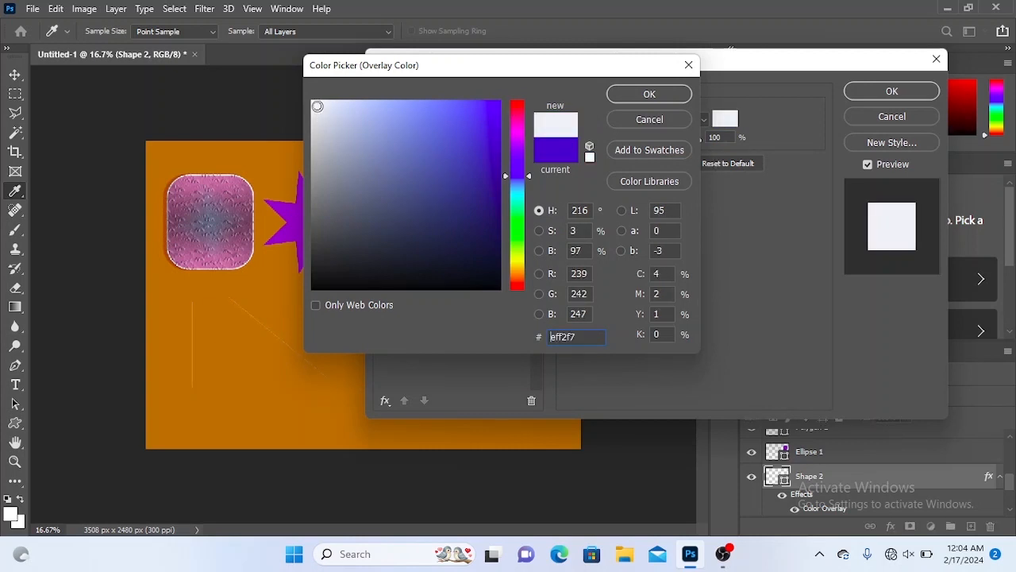
click(665, 94)
click(905, 91)
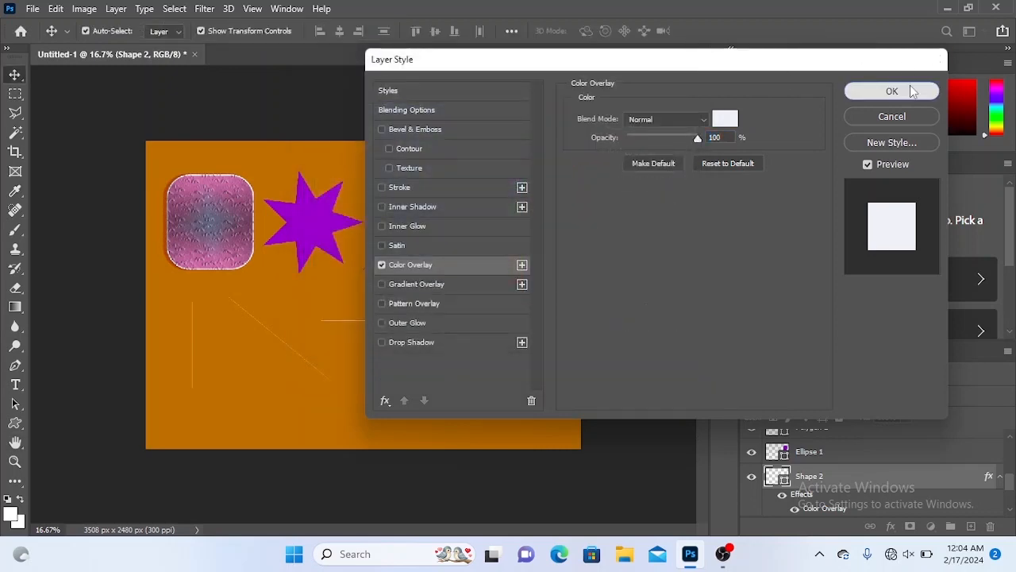
click(621, 292)
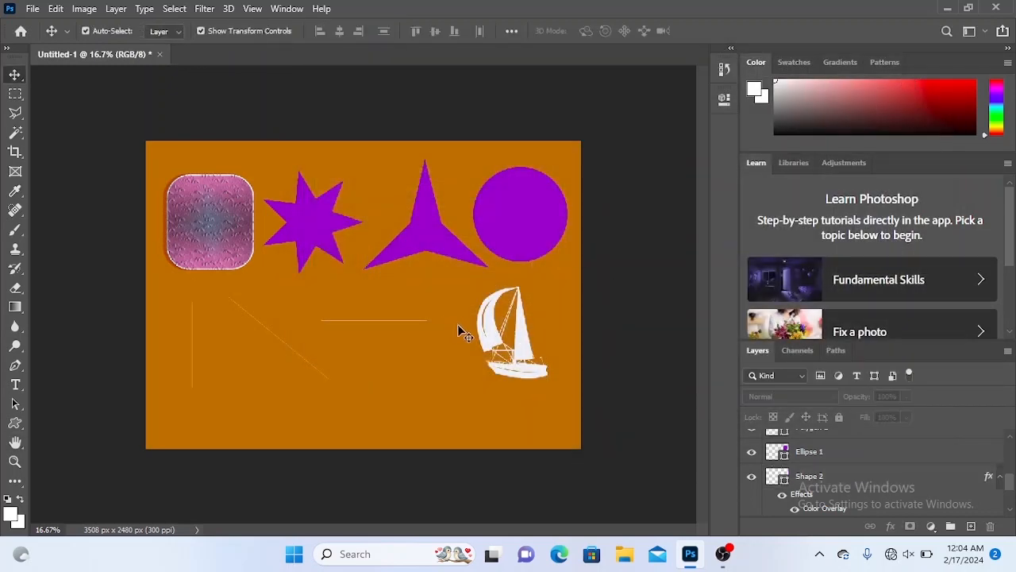
Step: Lock all properties of the orange background layer and test drag-selecting the shapes above it
mouse_move(491, 332)
mouse_down()
mouse_move(417, 326)
mouse_move(414, 302)
mouse_move(471, 332)
mouse_move(482, 358)
mouse_move(437, 350)
mouse_move(494, 340)
mouse_up()
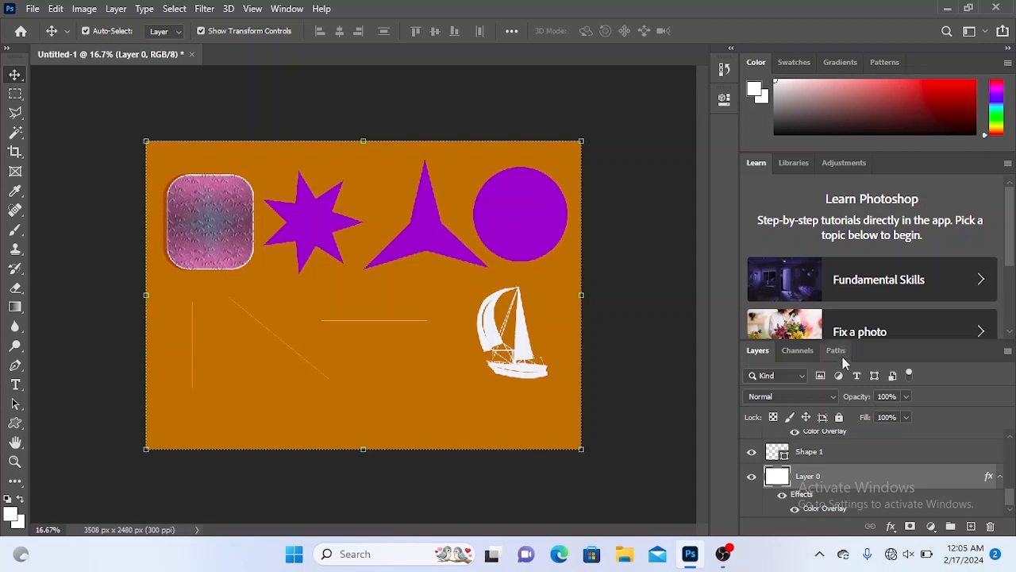
click(840, 418)
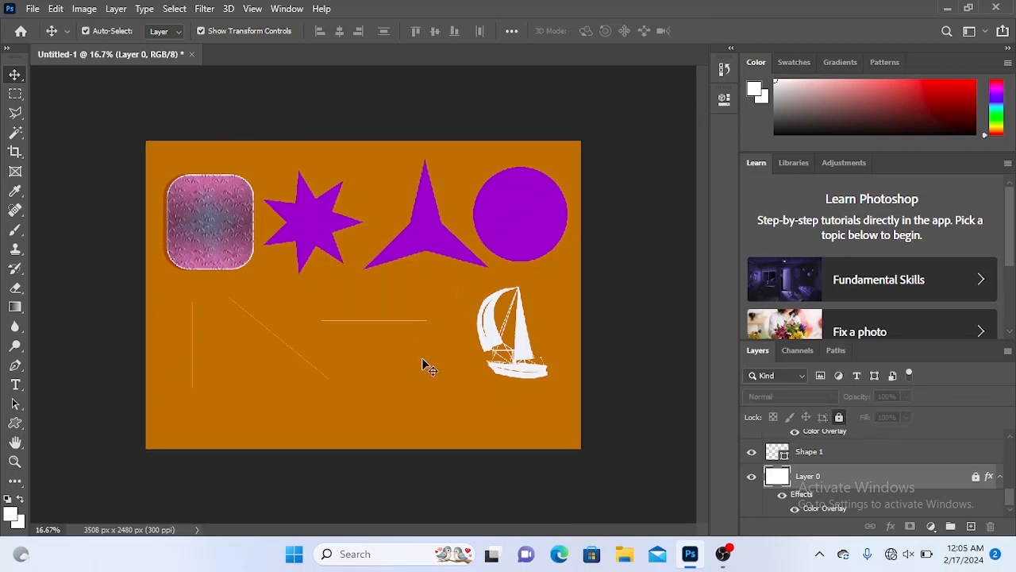
drag(418, 367, 438, 204)
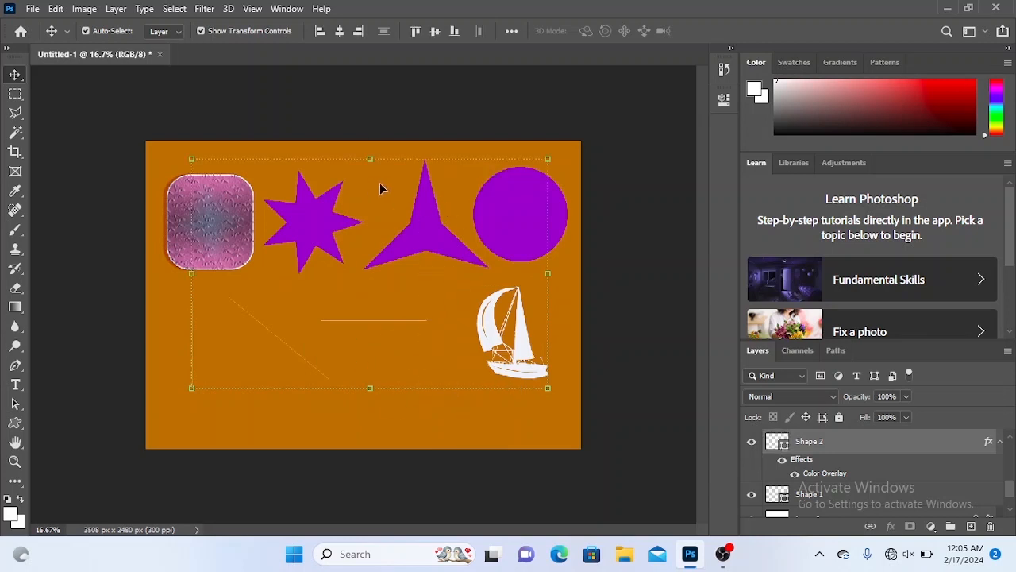
drag(579, 290, 578, 322)
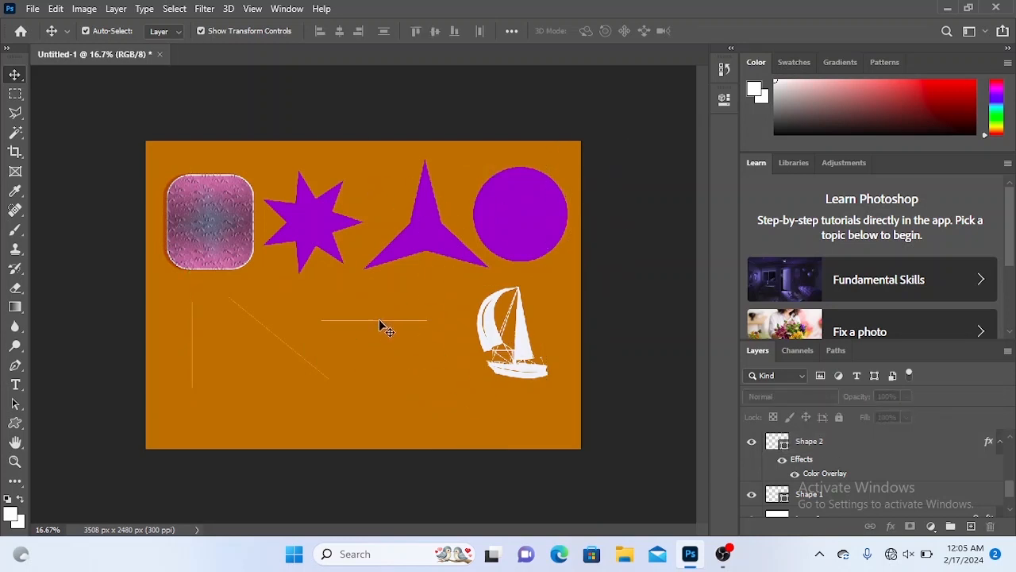
drag(380, 320, 466, 341)
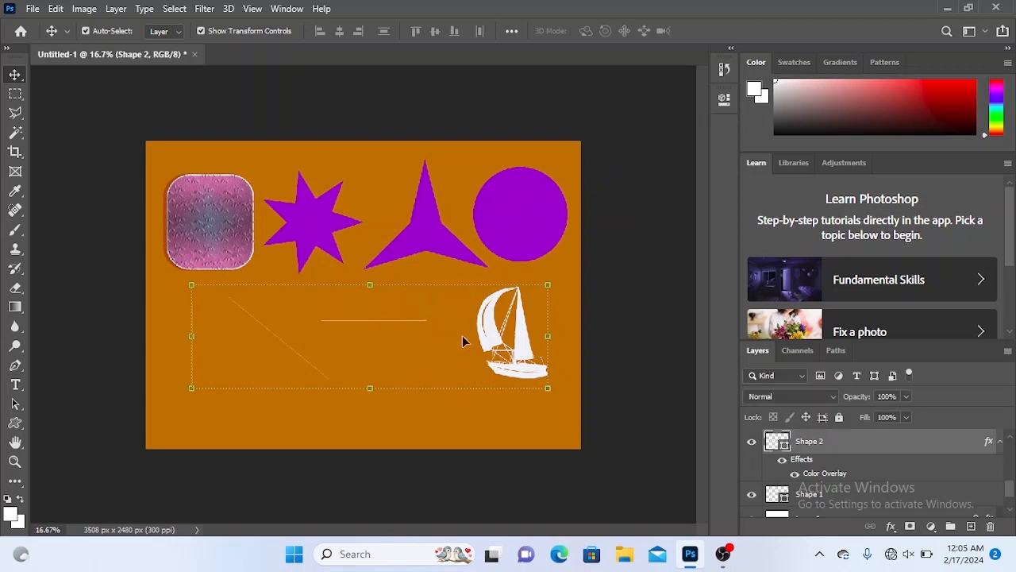
click(377, 166)
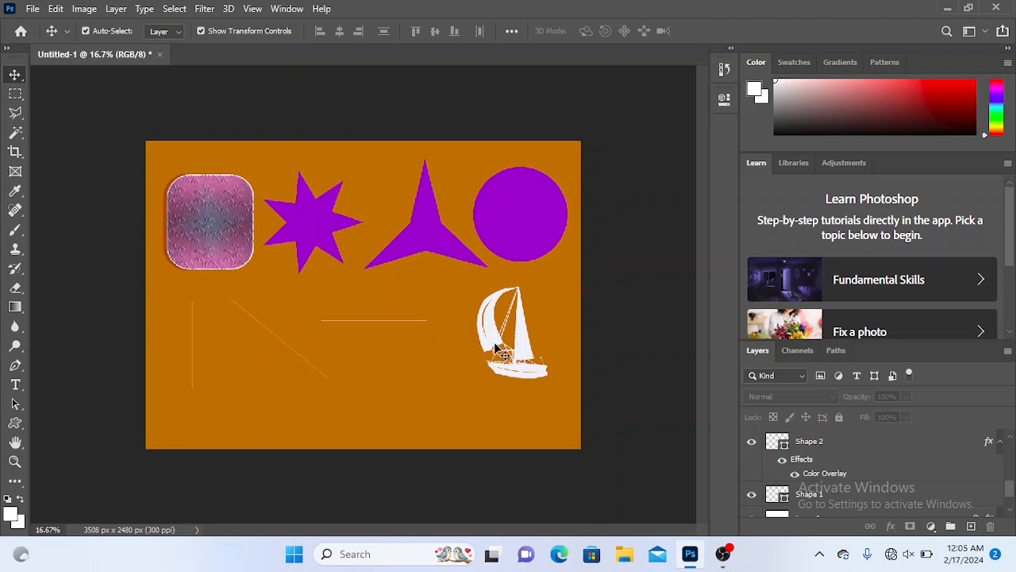
Step: Move the sailboat and lines layer slightly up and to the left, and enlarge it proportionally until the boat sits under the circle
drag(501, 350, 476, 327)
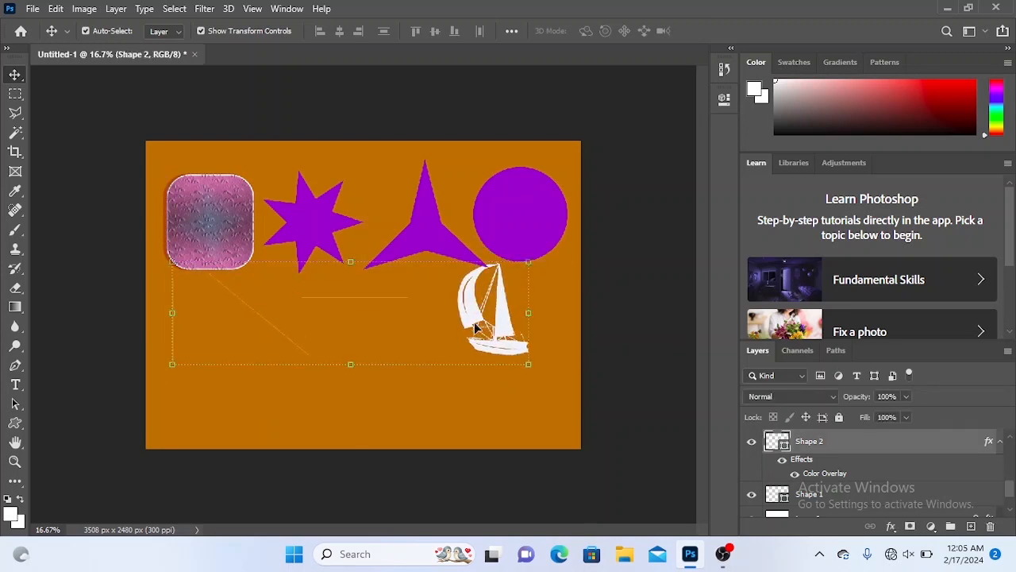
drag(529, 364, 567, 392)
key(Return)
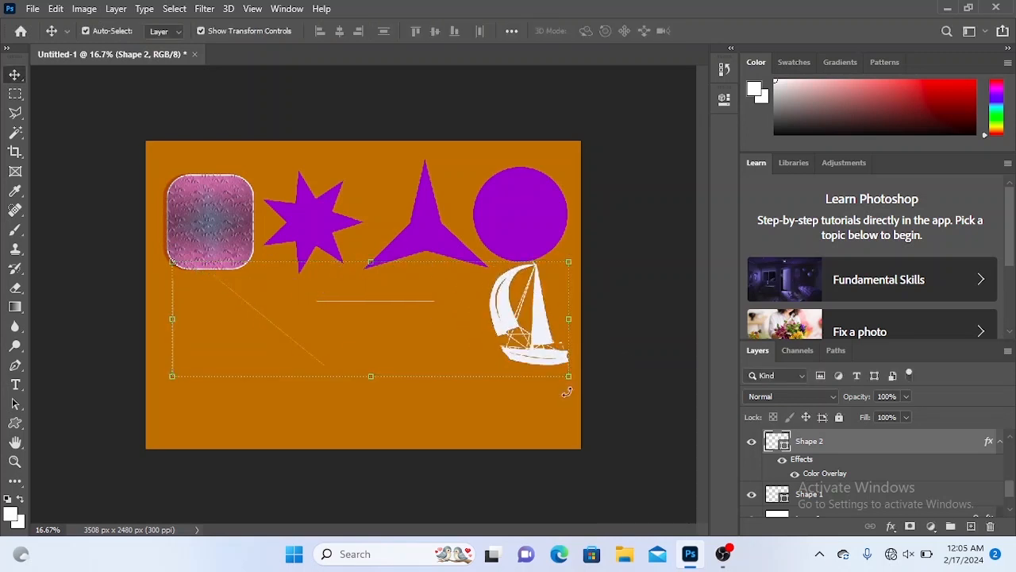
click(540, 302)
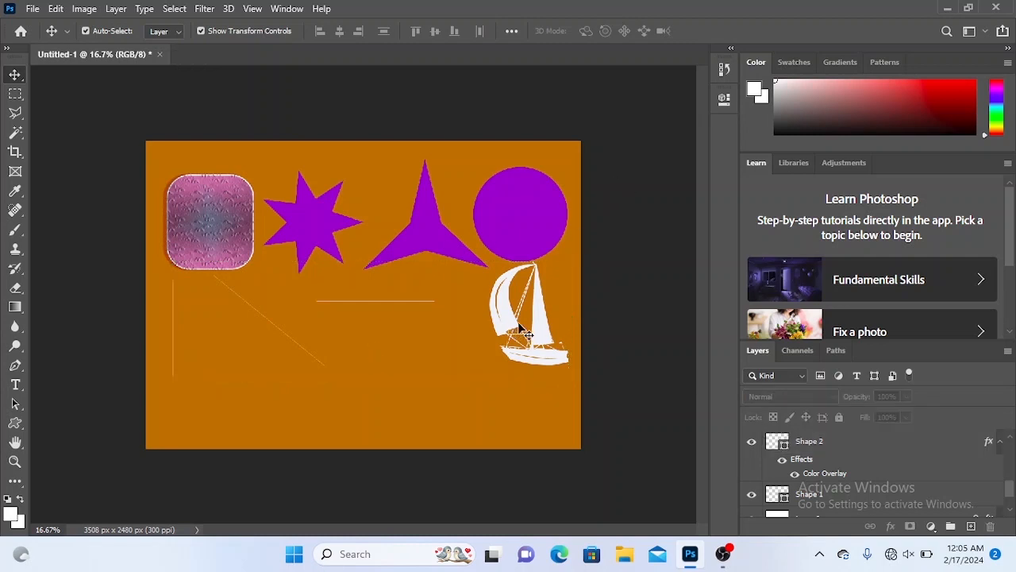
drag(522, 335, 526, 326)
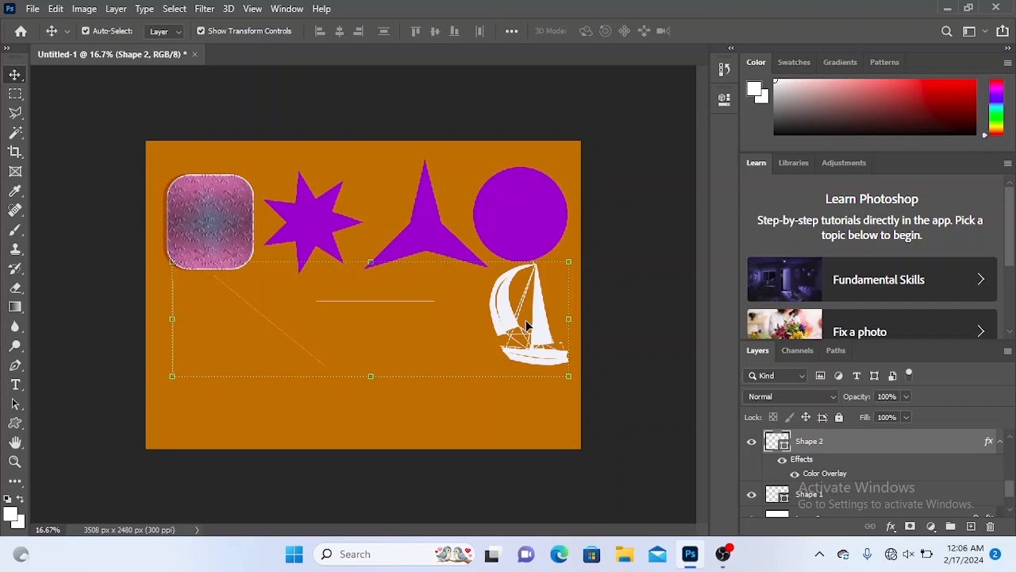
Step: Move the three-pointed star slightly up and to the left, and leave it deselected
click(585, 209)
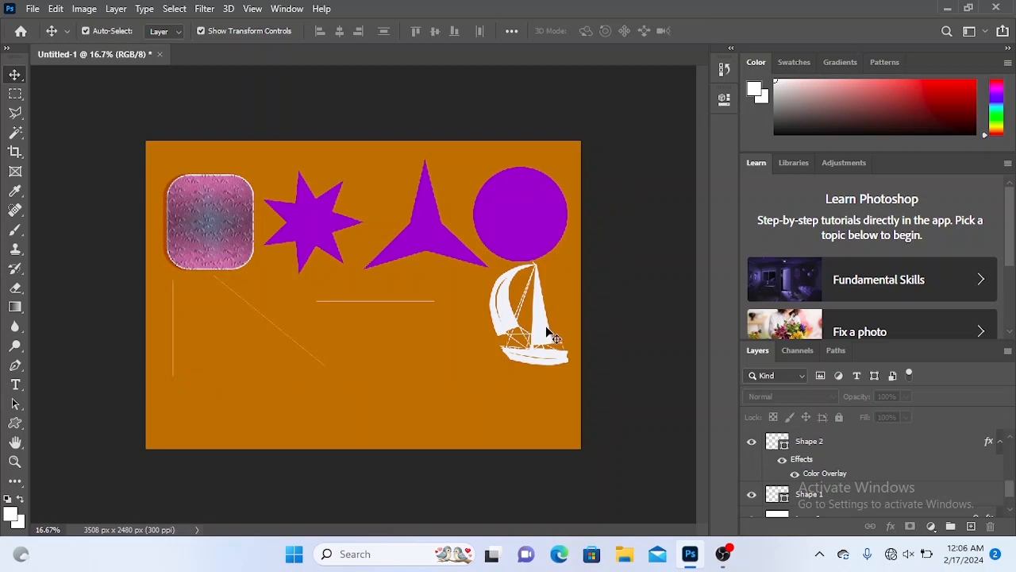
drag(445, 243, 439, 230)
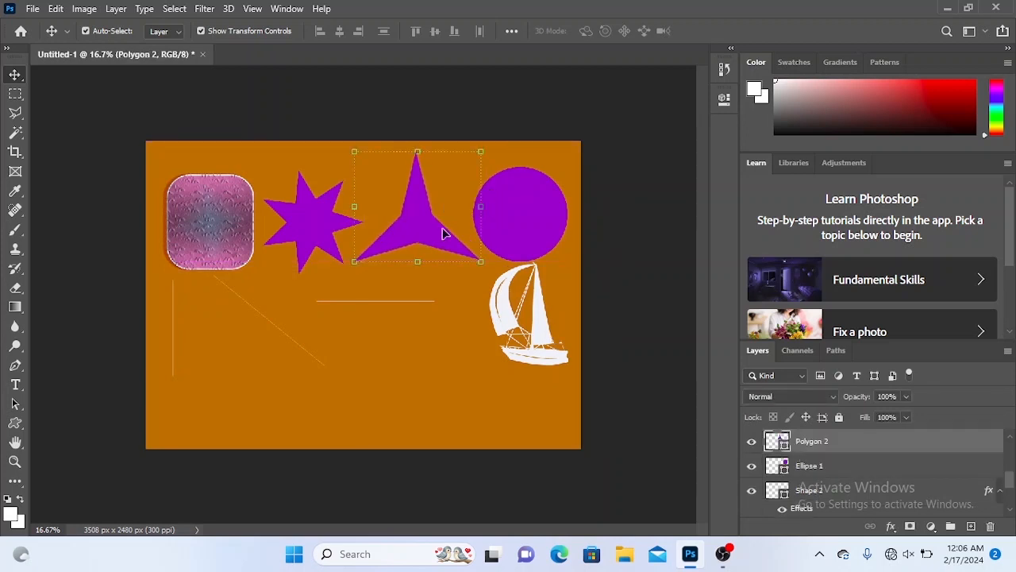
click(577, 263)
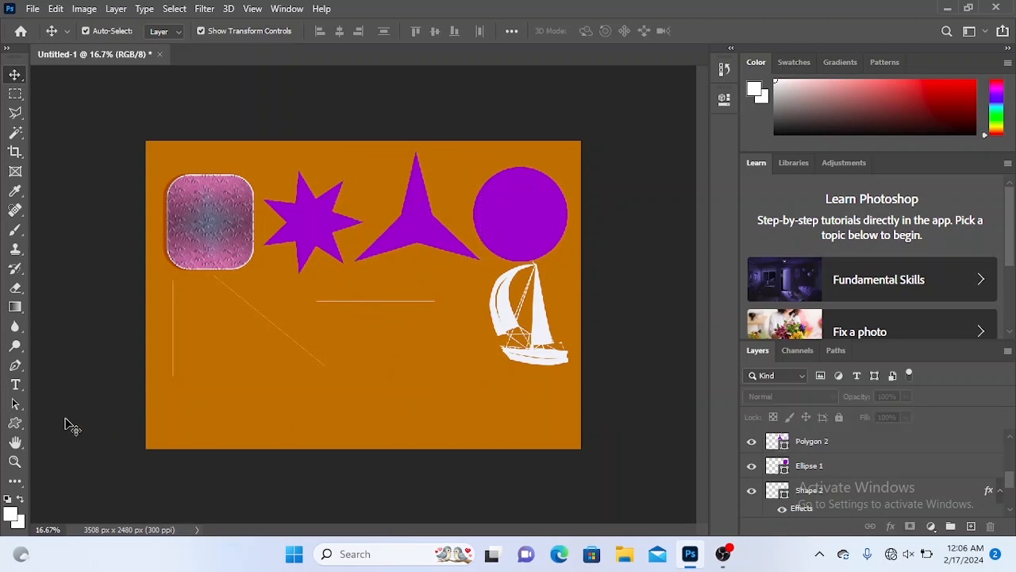
Step: Examine the custom shape presets in the Boats, Wild Animals and Leaf Trees groups and the shape picker's options
click(22, 425)
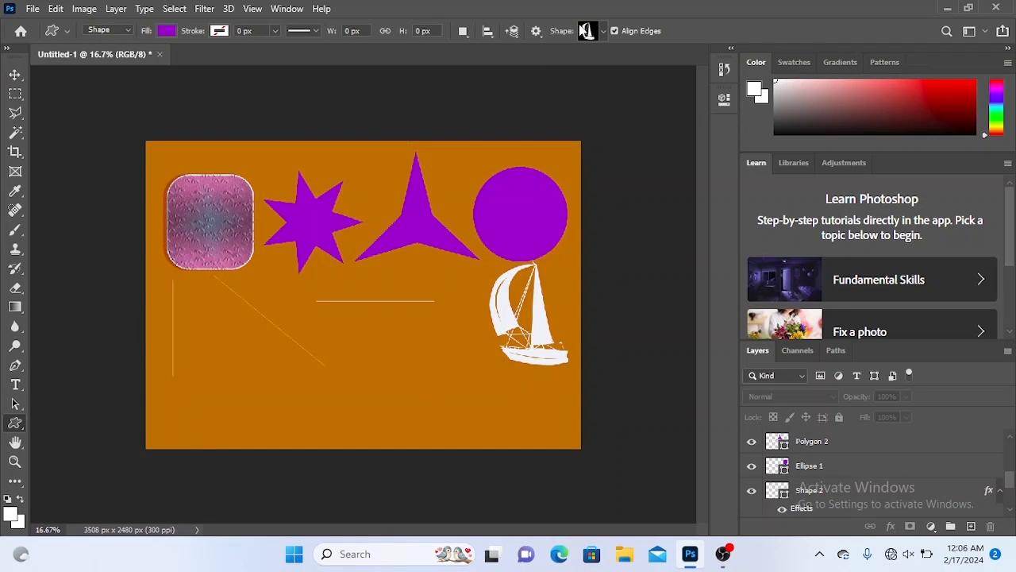
click(600, 30)
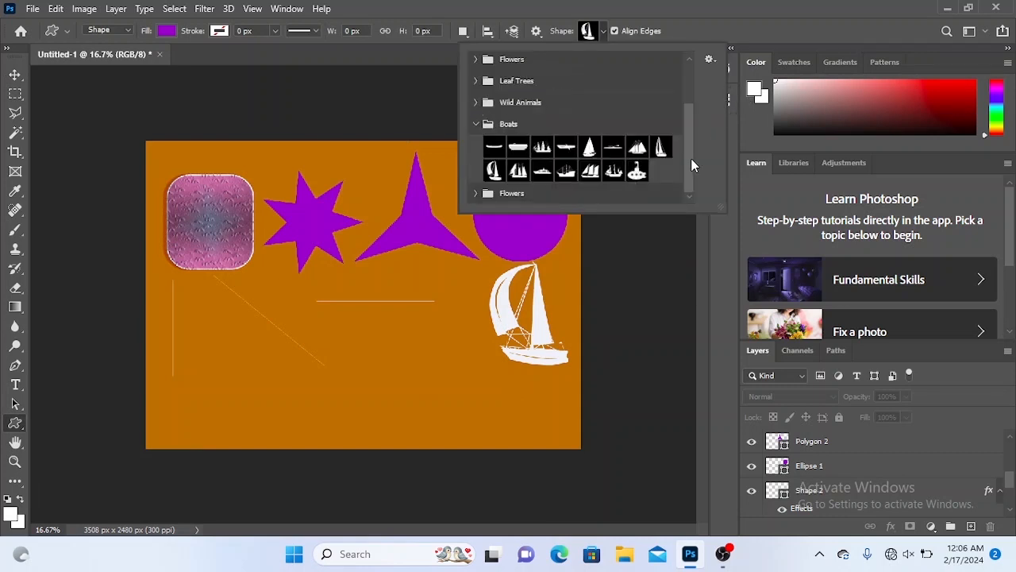
drag(689, 159, 680, 109)
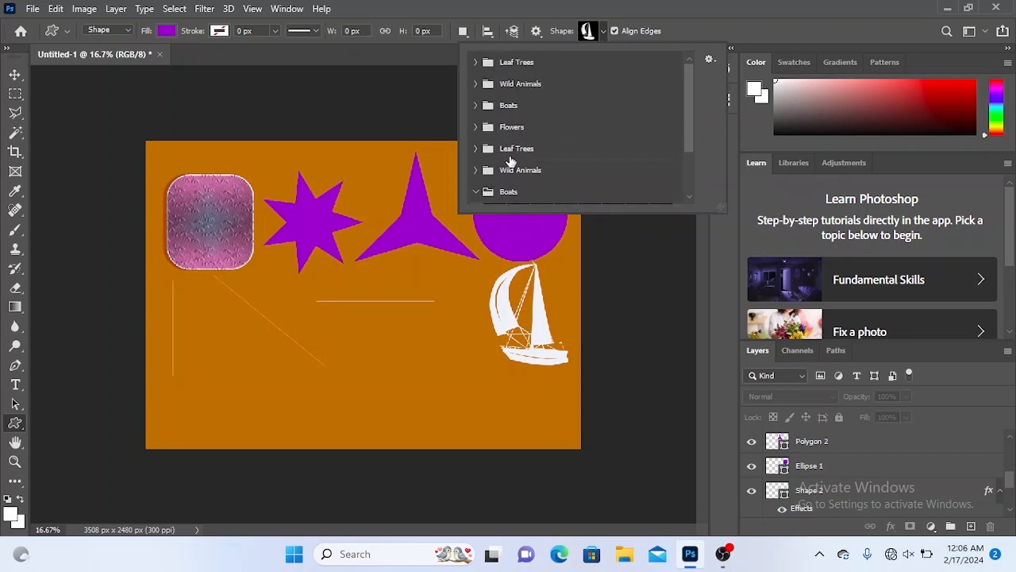
click(477, 105)
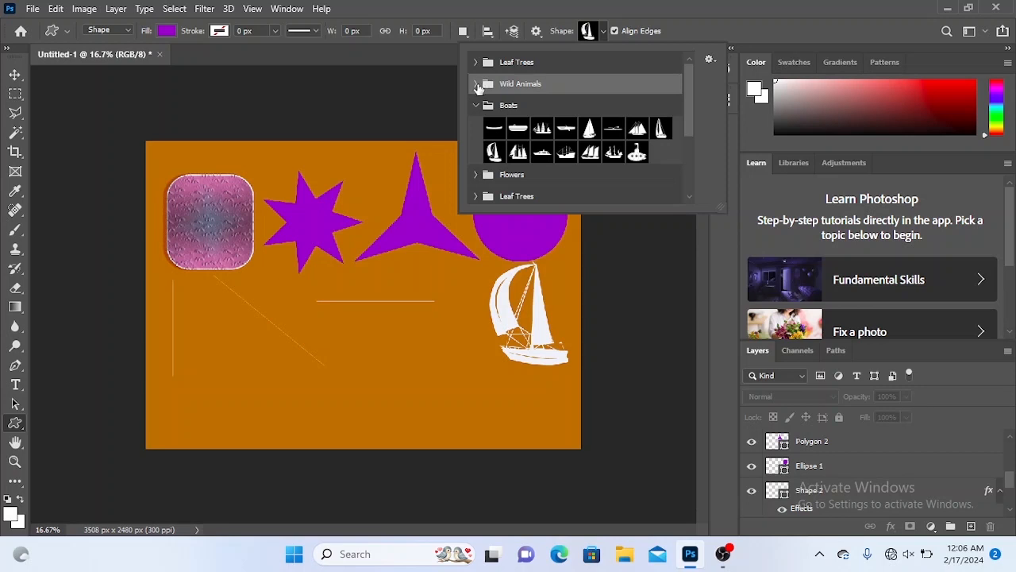
click(477, 84)
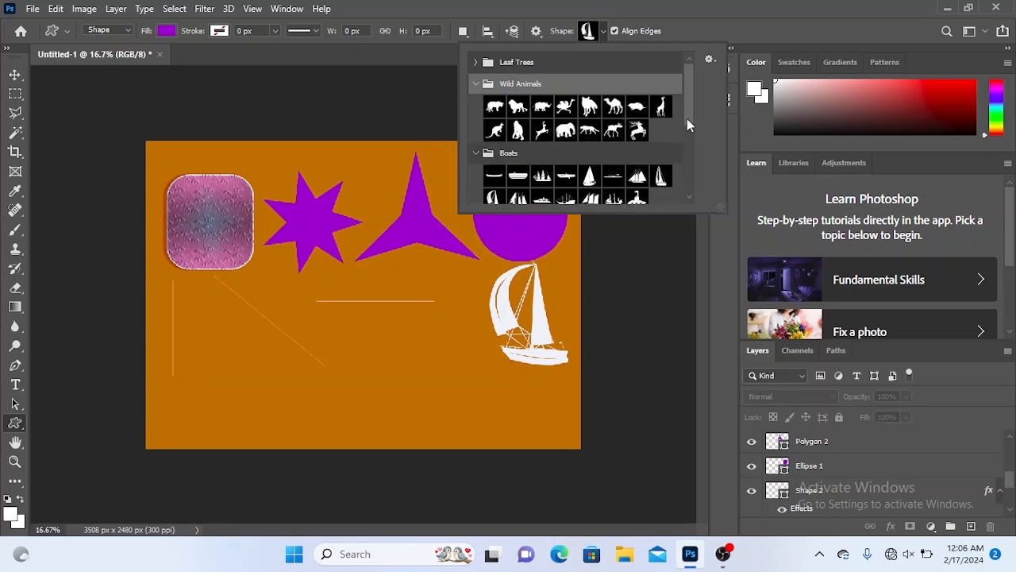
drag(687, 119, 714, 72)
click(709, 60)
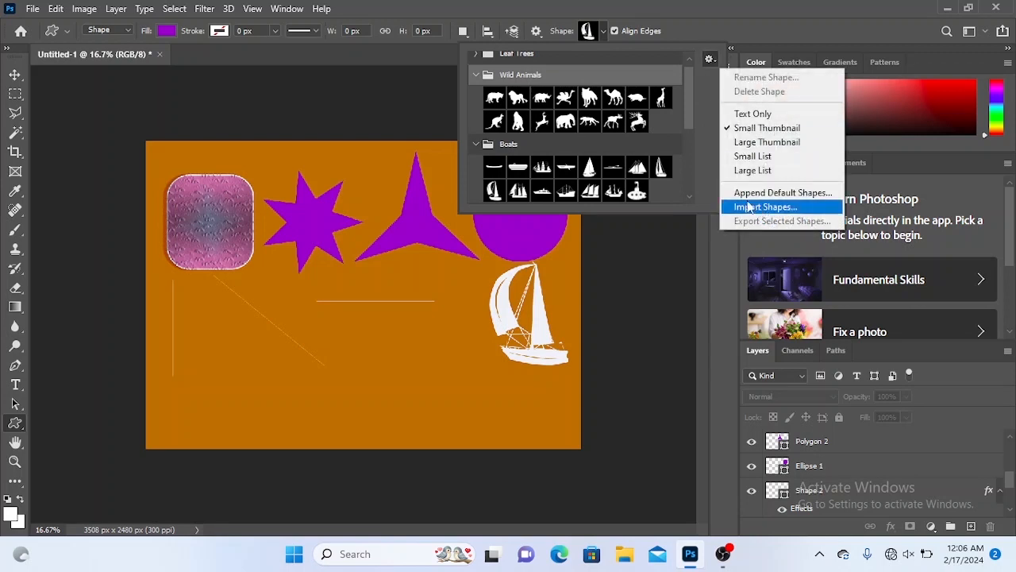
click(694, 123)
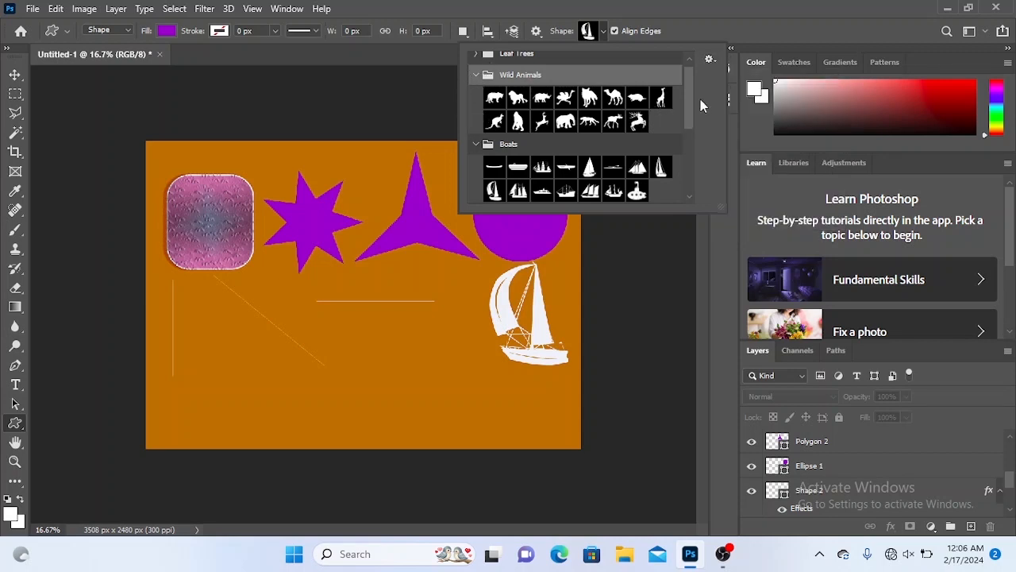
drag(689, 111, 689, 85)
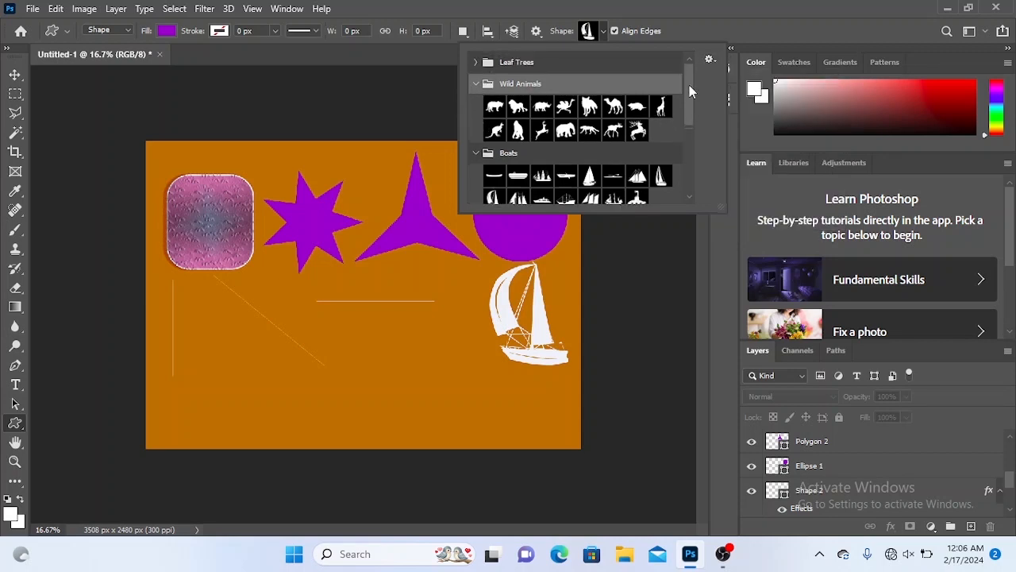
click(477, 62)
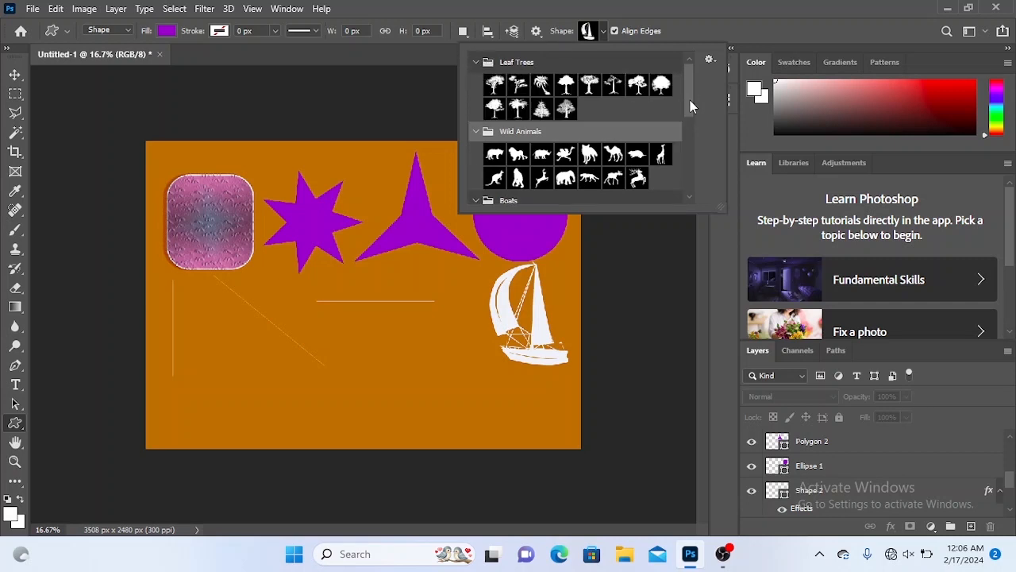
drag(691, 101, 706, 164)
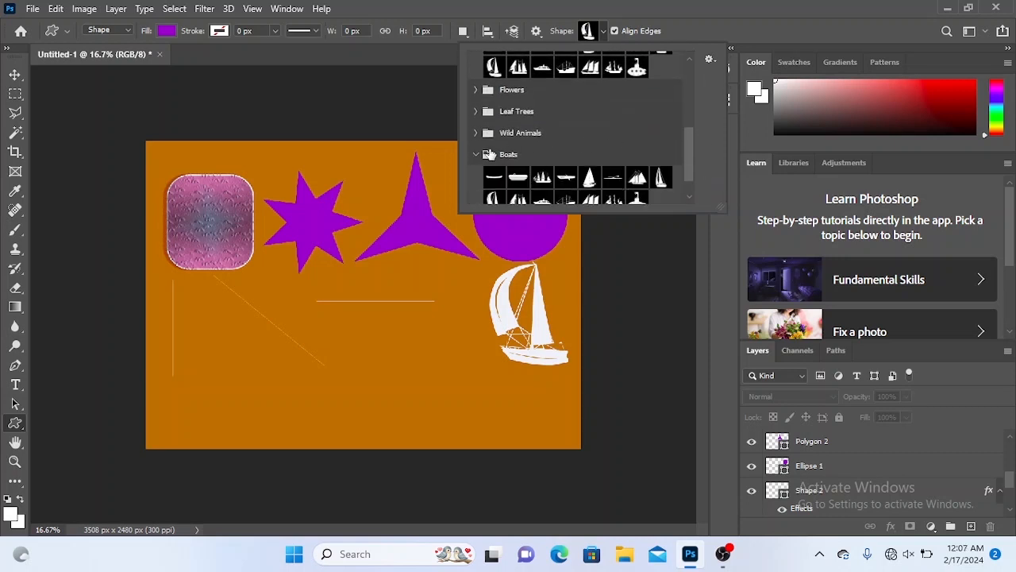
click(475, 133)
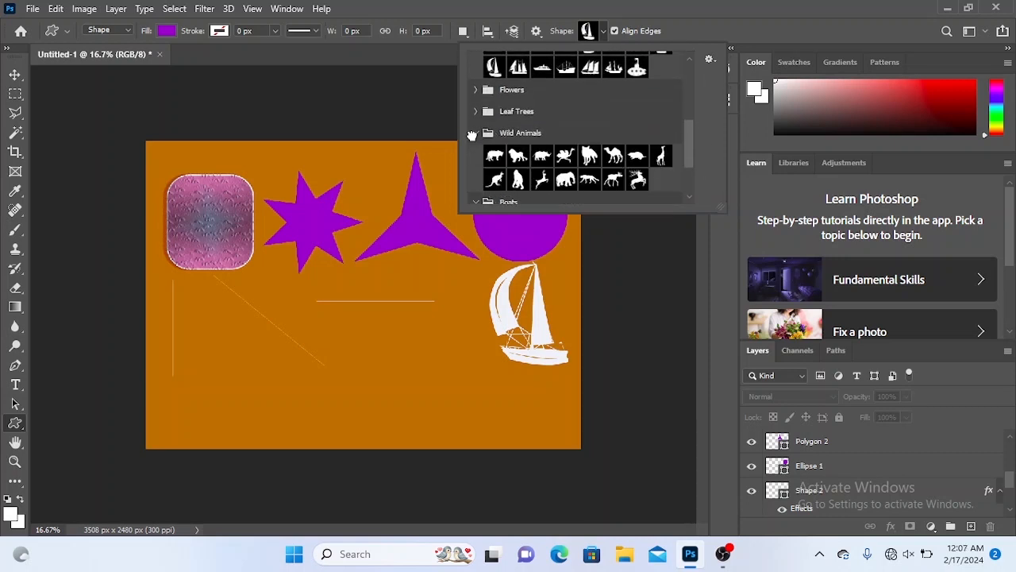
drag(688, 150, 697, 179)
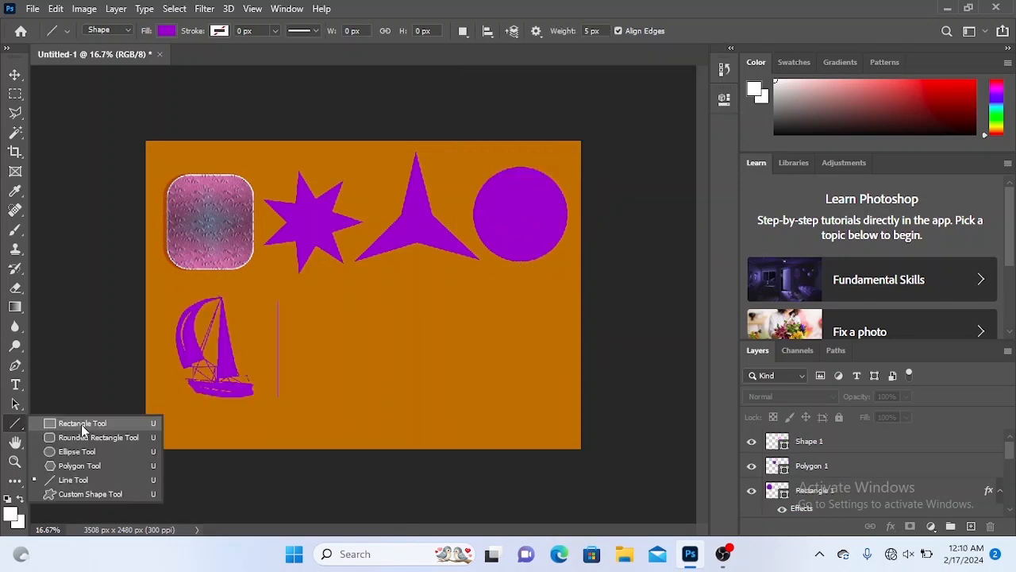
Step: Try a purple rectangle about 1806 × 522 px to the right of the vertical line, and undo it
click(87, 422)
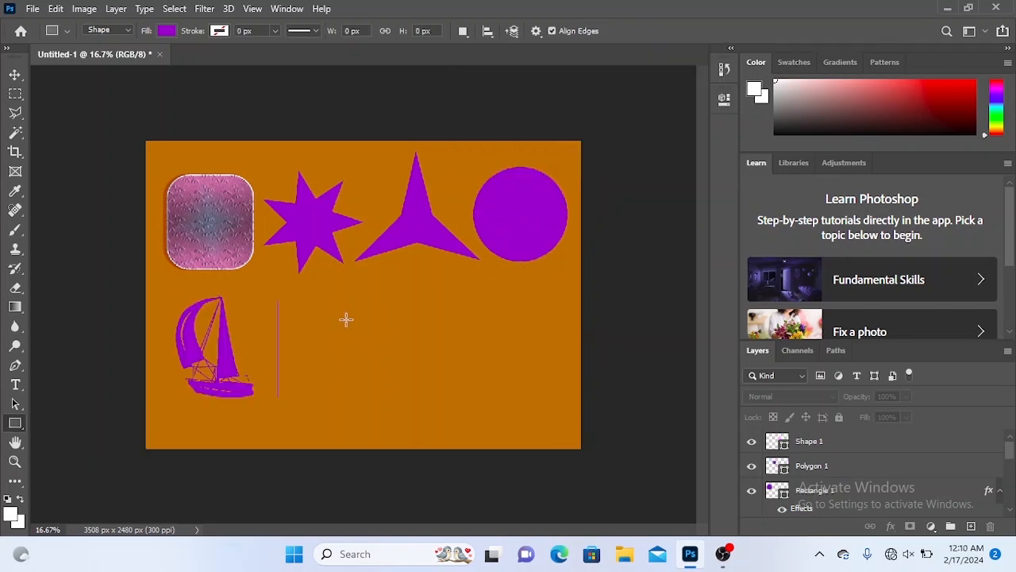
drag(338, 317, 562, 381)
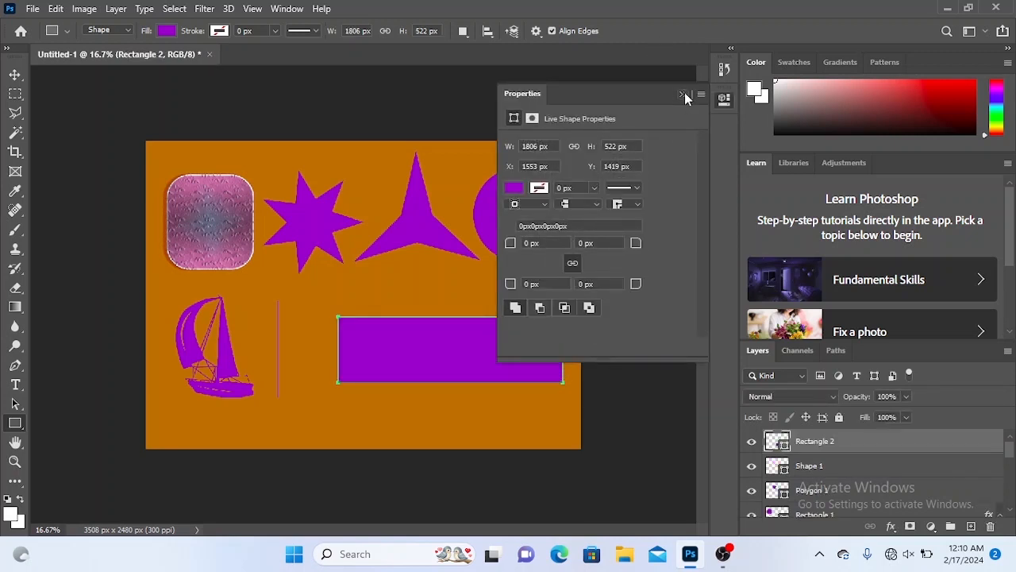
click(682, 95)
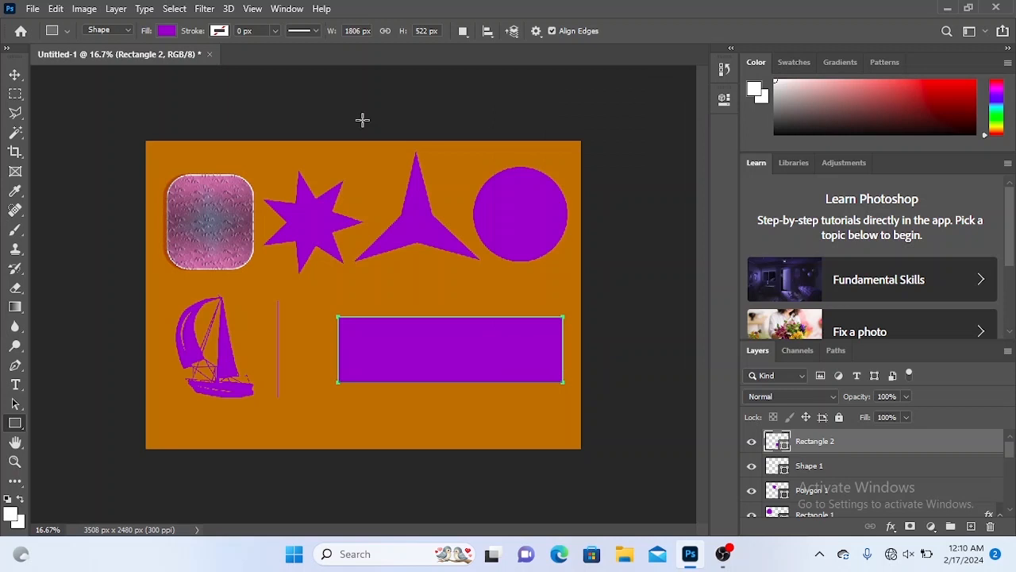
key(ctrl+z)
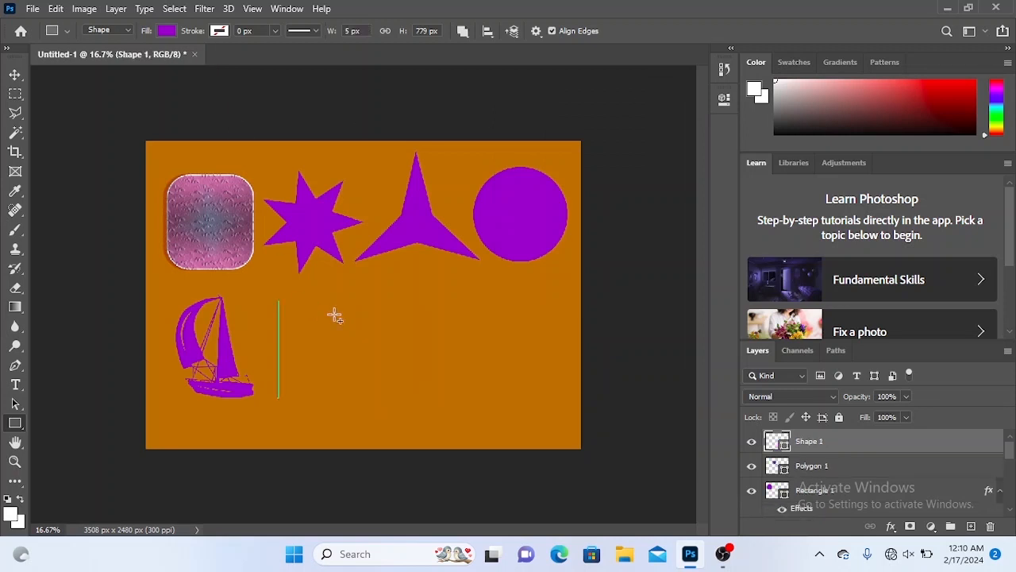
Step: Try a purple square about 648 × 648 px to the right of the vertical line, and delete it
drag(334, 316, 416, 405)
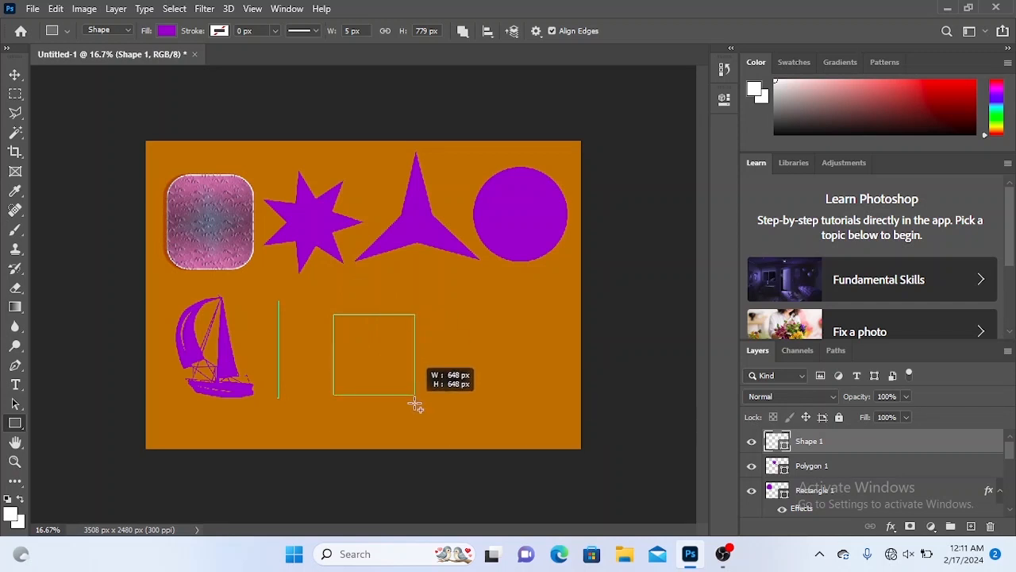
drag(416, 406, 416, 405)
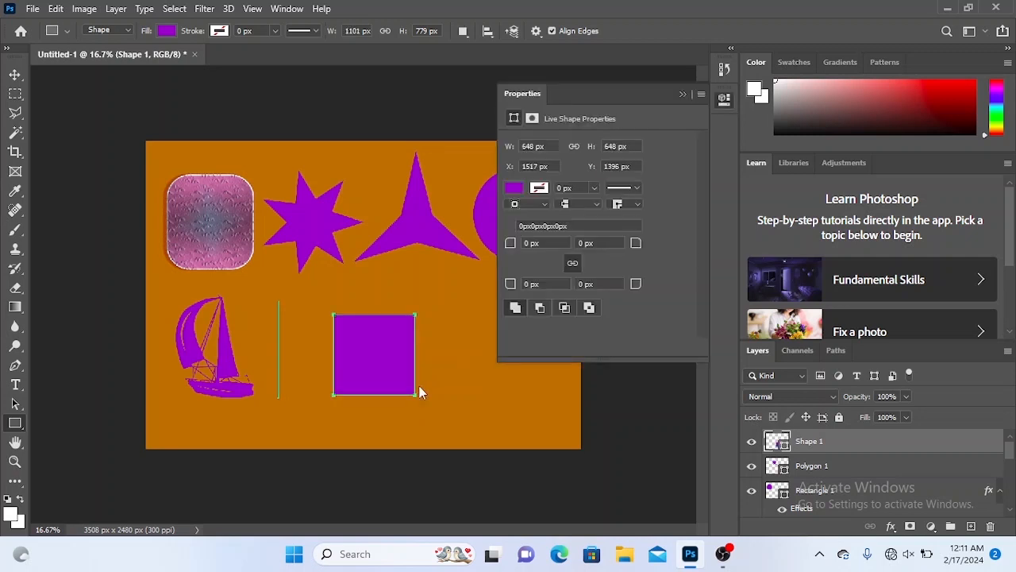
key(Delete)
click(462, 215)
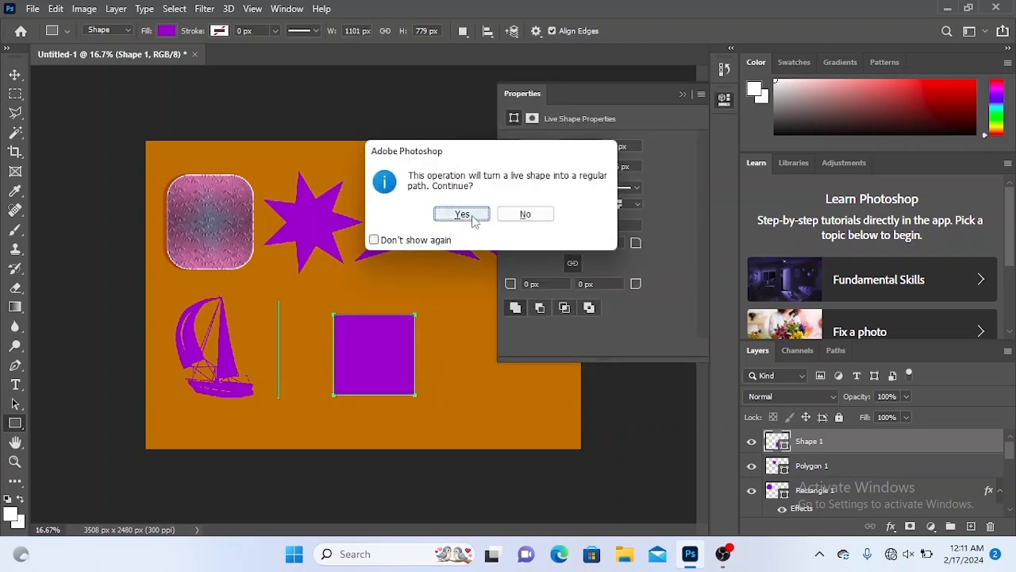
Step: Draw a purple rectangle about 1842 × 762 px to the right of the vertical line and move it slightly up and to the left
drag(324, 313, 553, 408)
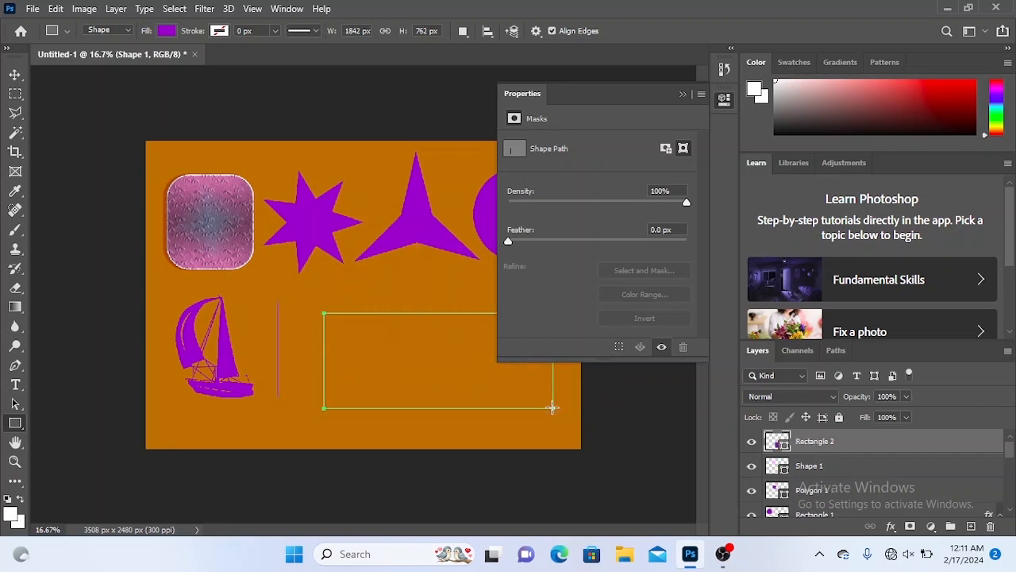
click(684, 96)
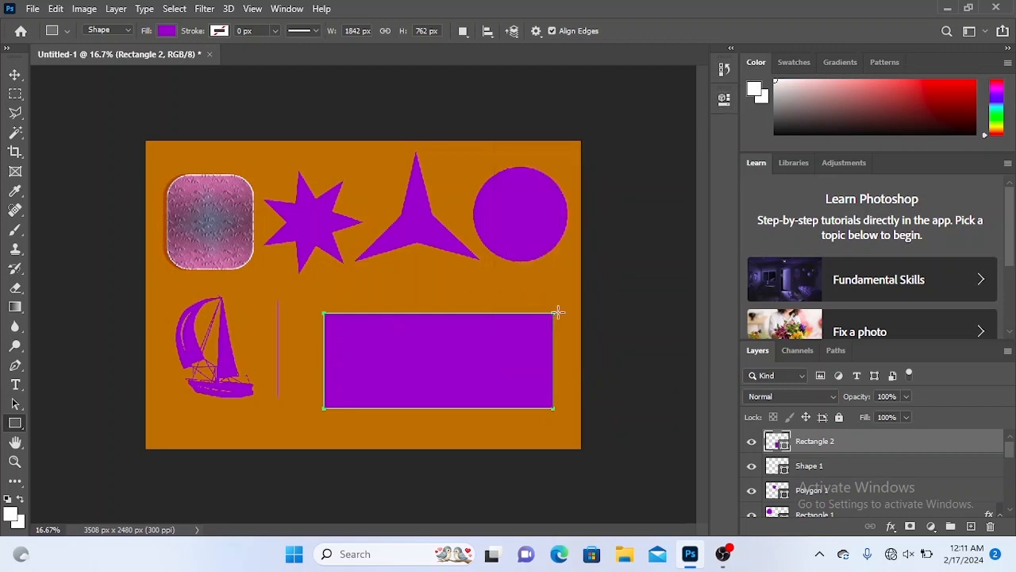
click(15, 74)
drag(455, 358, 444, 347)
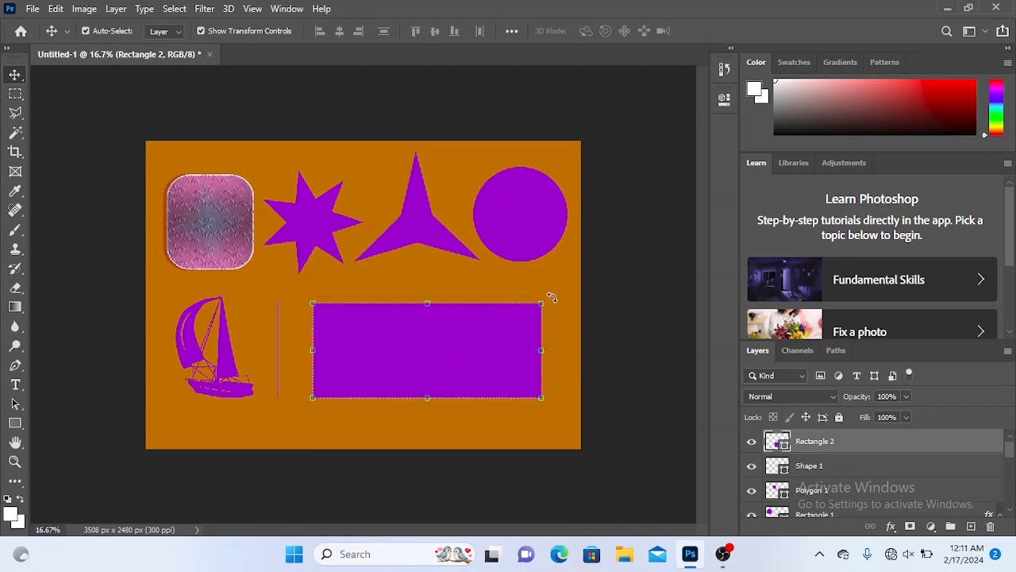
Step: Start a free transform of the purple rectangle and set its interpolation to Bicubic Automatic
click(552, 298)
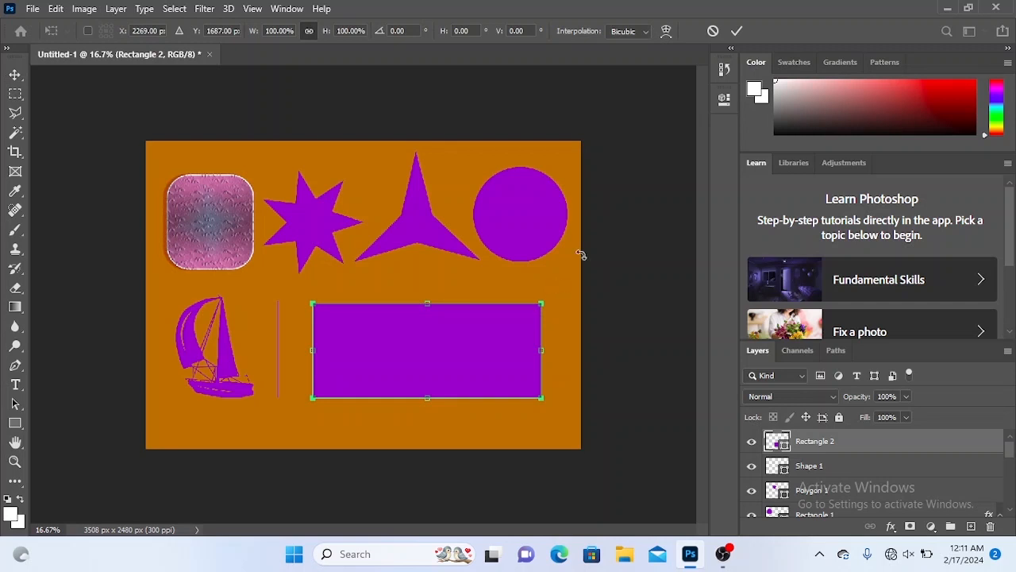
click(647, 32)
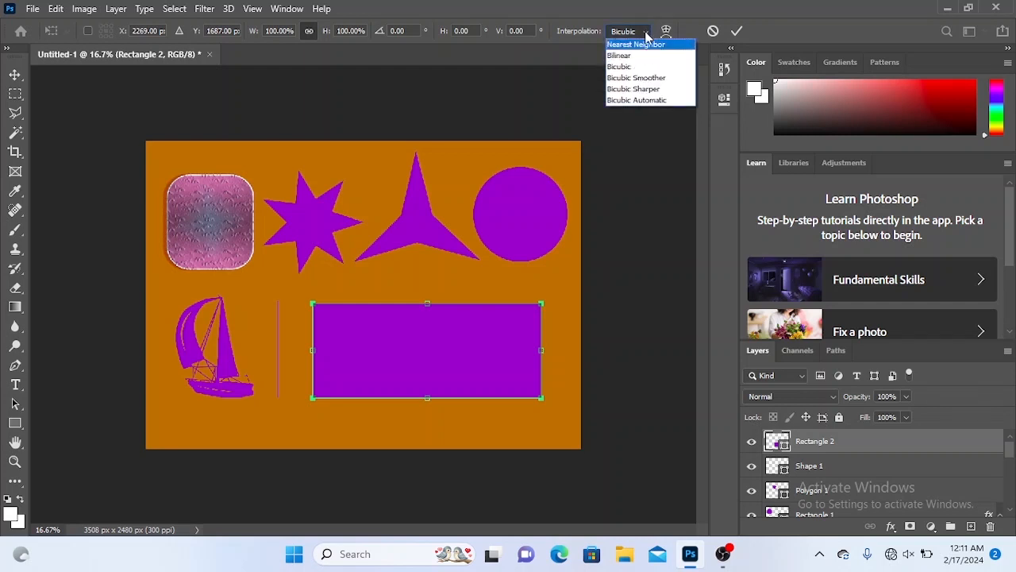
click(647, 49)
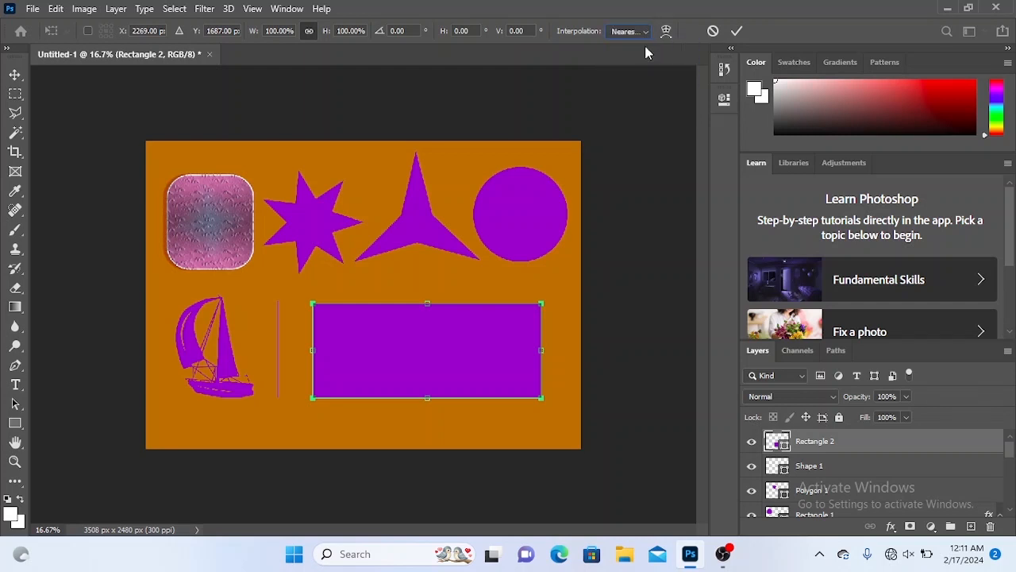
click(645, 33)
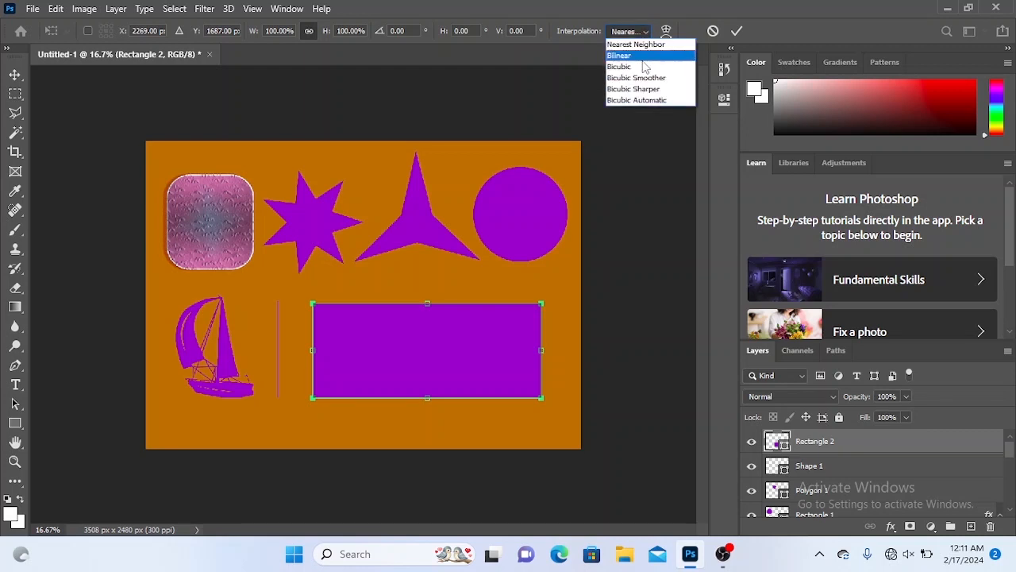
click(656, 101)
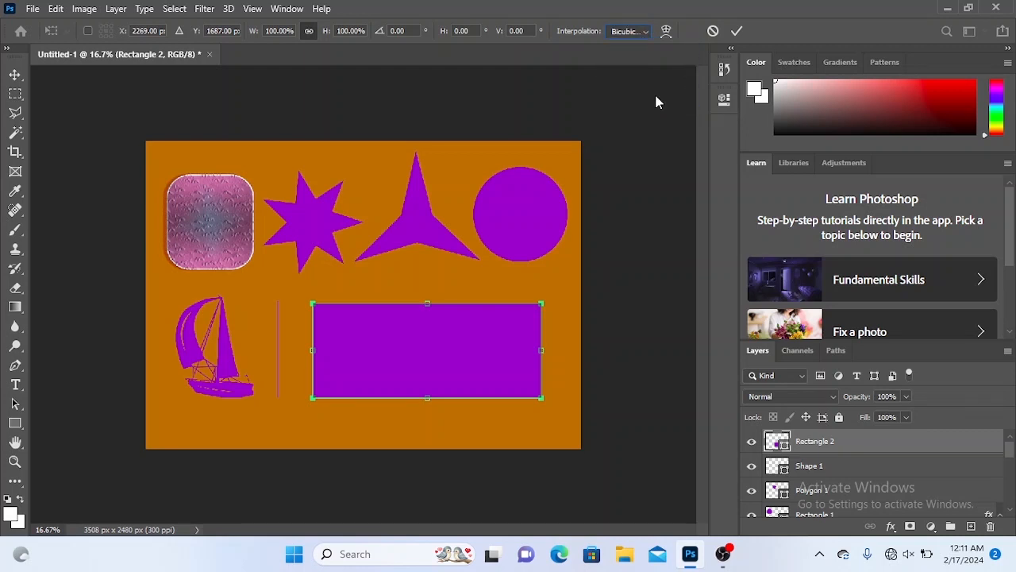
Step: Warp the purple rectangle so its left and right sides bulge outward and its upper and lower edges curve inward
click(665, 32)
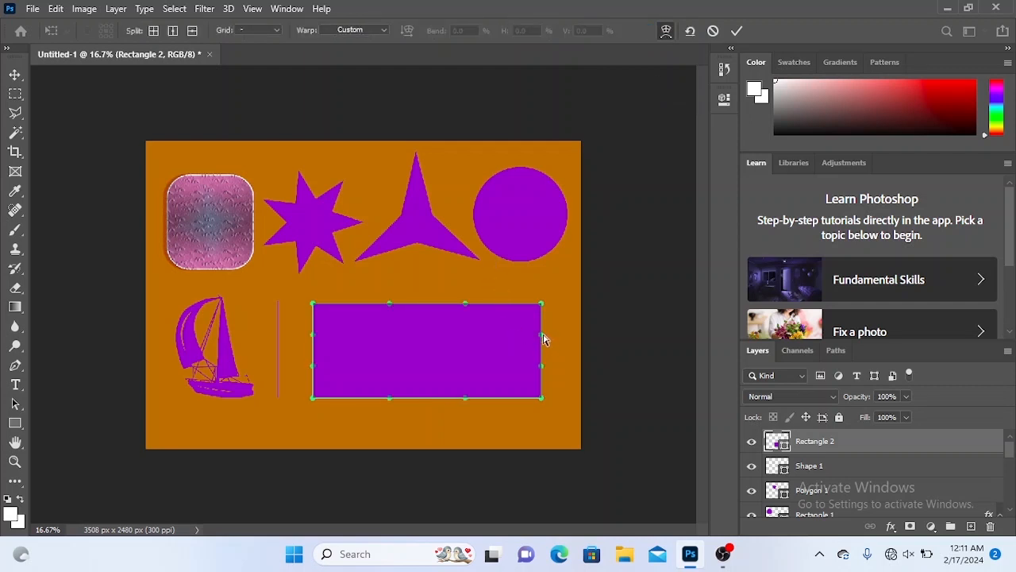
drag(543, 338, 571, 383)
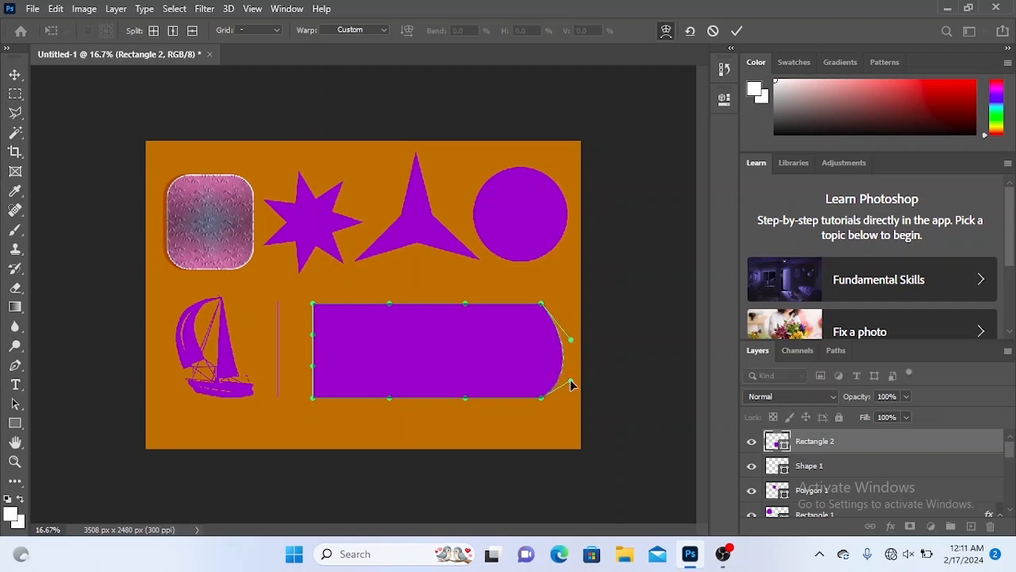
drag(569, 342, 574, 333)
drag(467, 308, 471, 347)
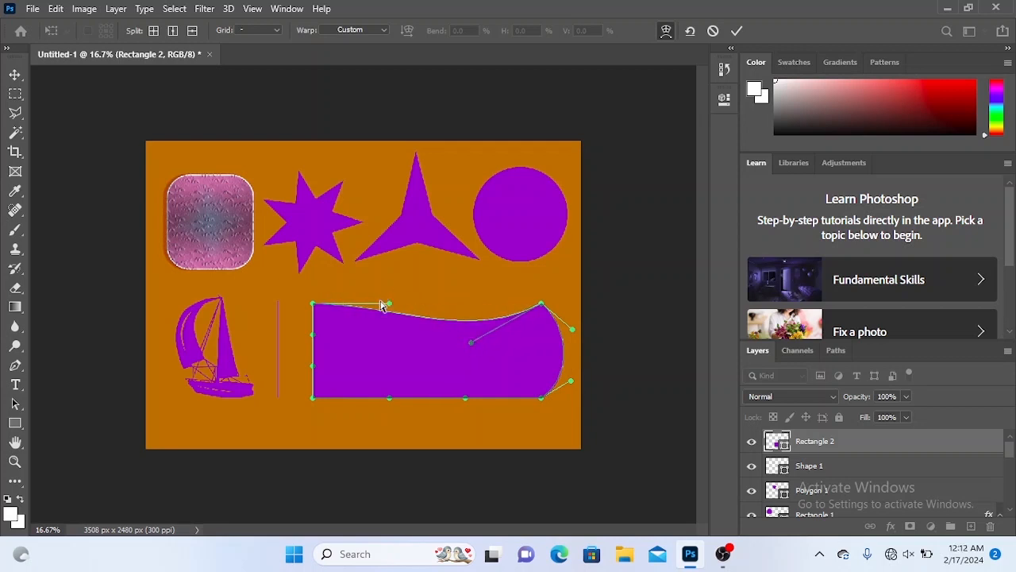
drag(388, 306, 388, 342)
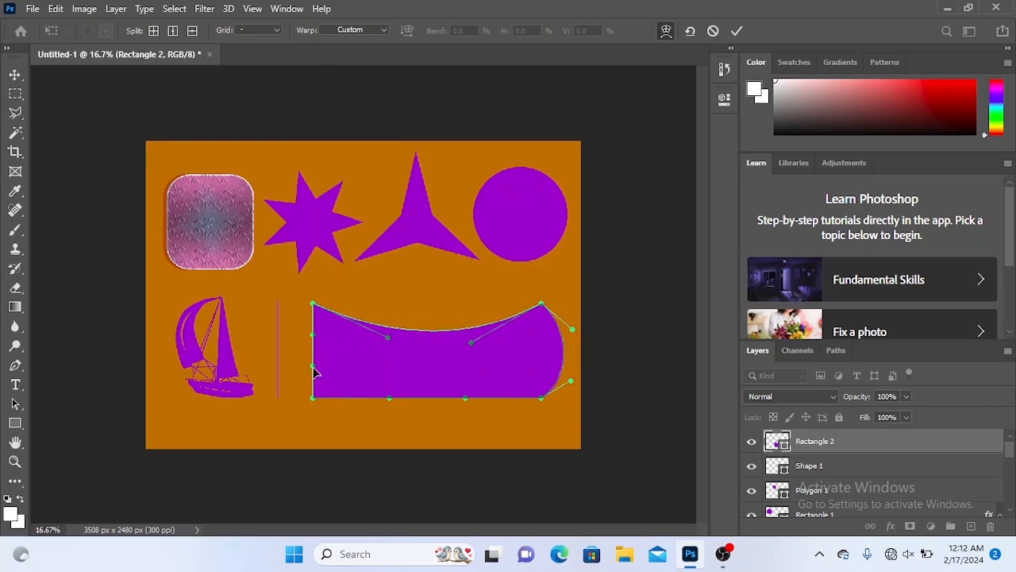
drag(315, 371, 281, 378)
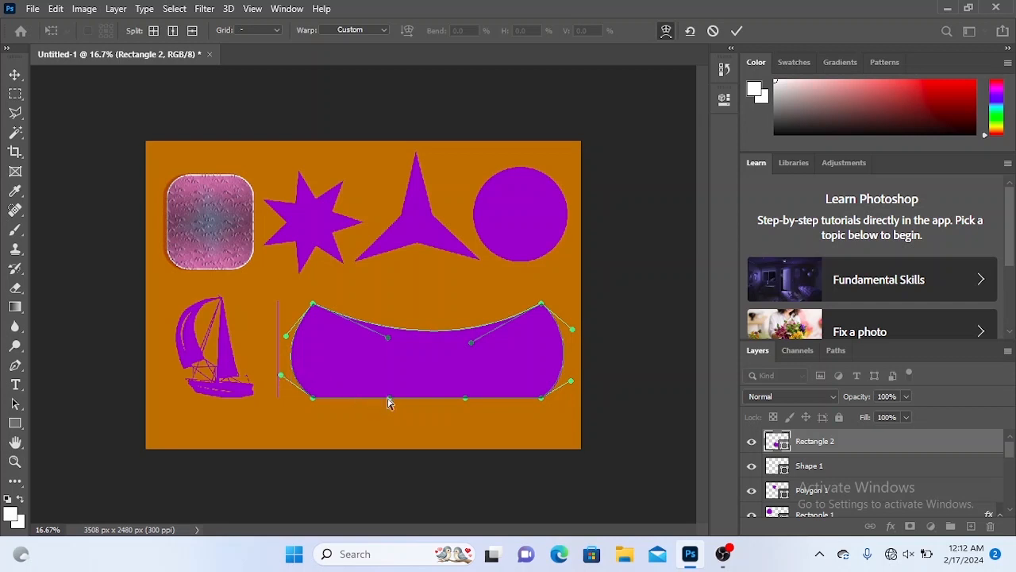
drag(388, 401, 376, 363)
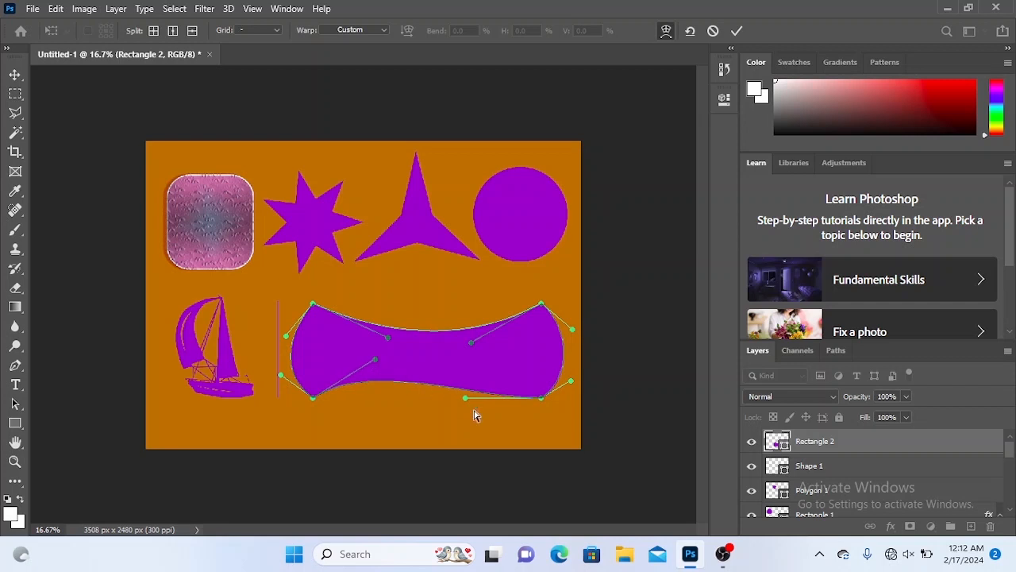
drag(466, 403, 480, 372)
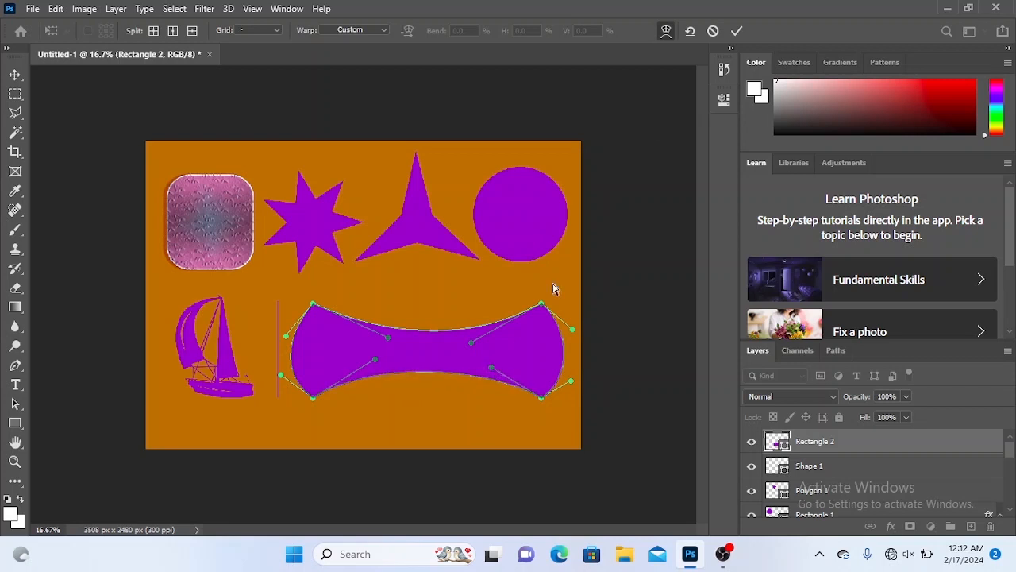
click(736, 30)
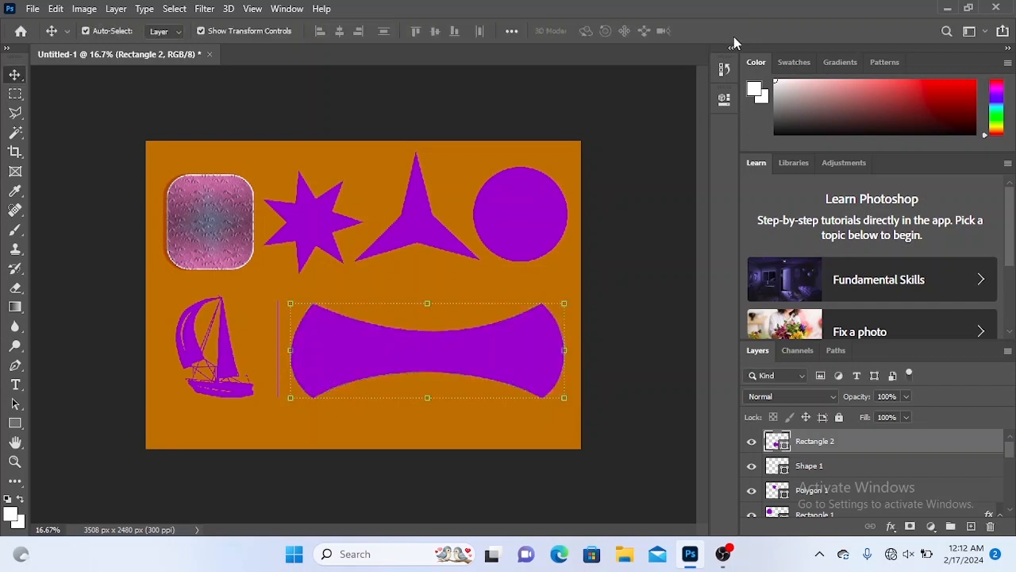
Step: Scale the warped shape down and move it up to just beneath the three-pointed star
drag(562, 398, 463, 318)
key(Return)
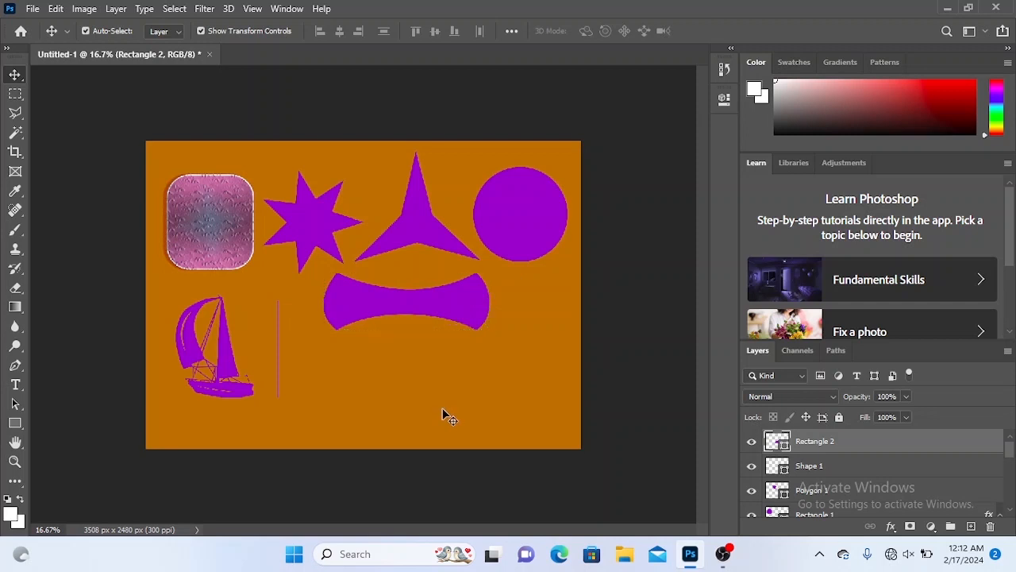
click(447, 413)
Step: Draw a purple rectangle about 1596 × 534 px below the warped shape
click(15, 423)
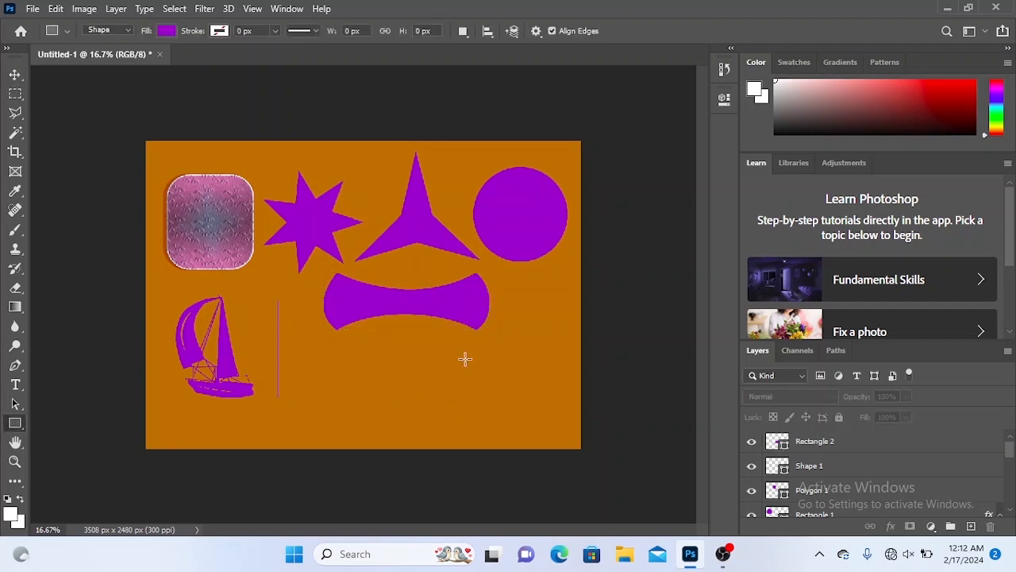
drag(335, 363, 533, 429)
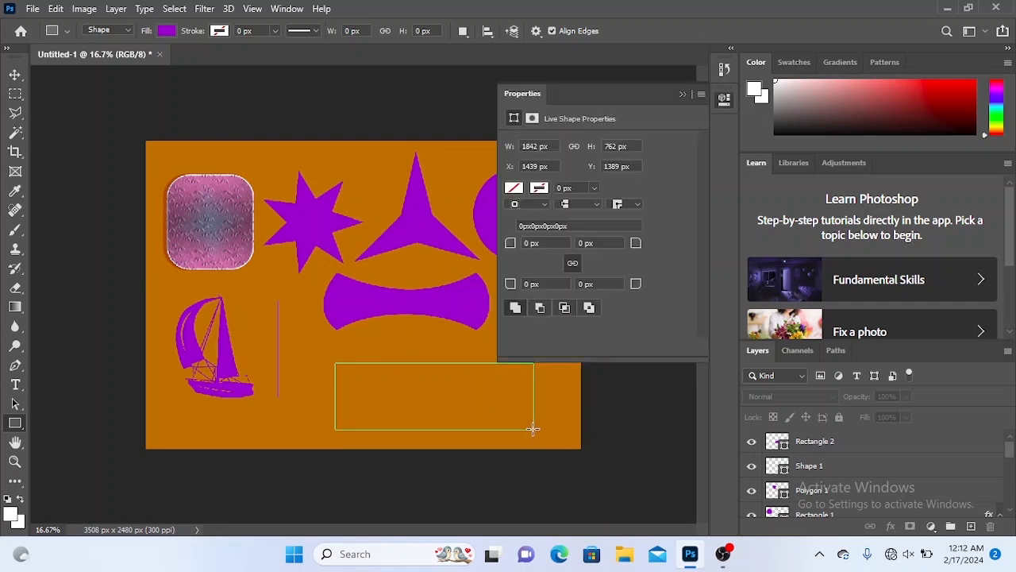
click(15, 74)
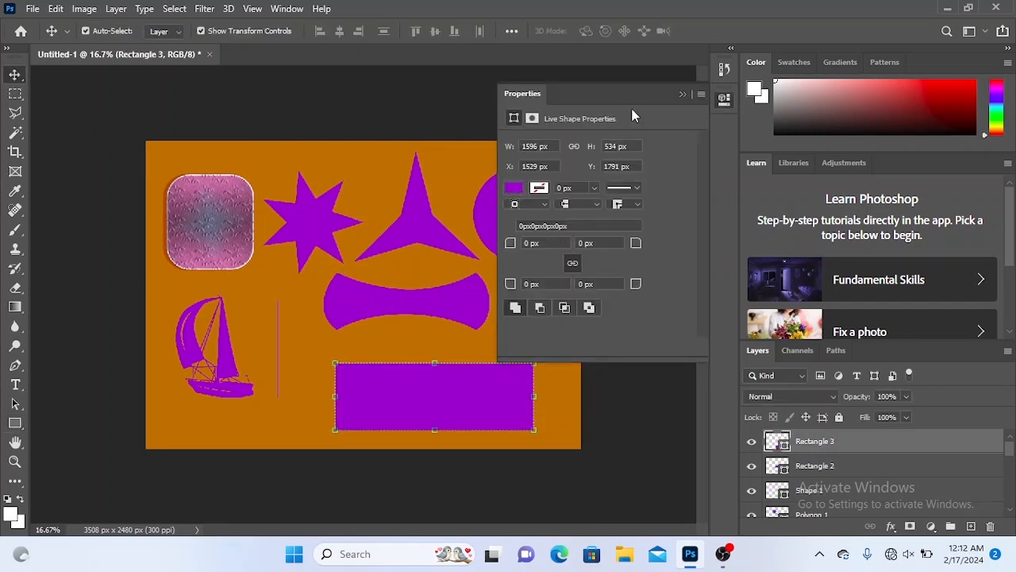
click(680, 96)
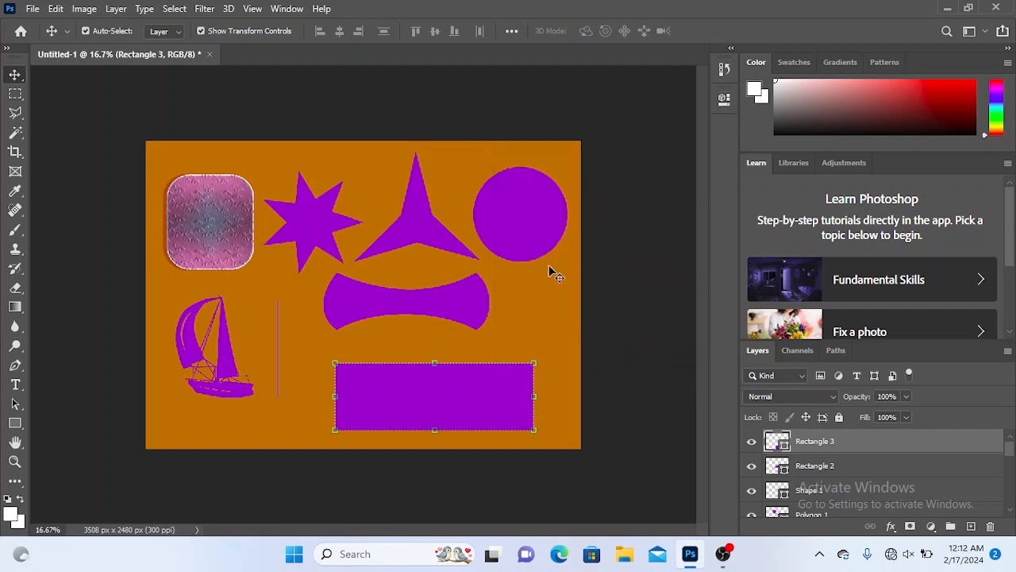
Step: Try a perspective transform on the lower rectangle that narrows its right end
right_click(513, 379)
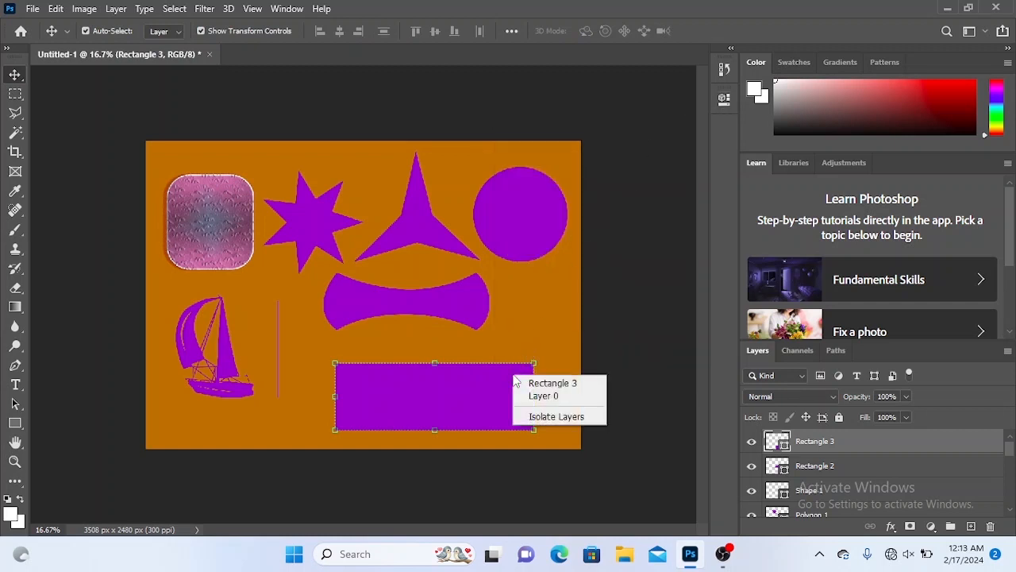
key(Escape)
click(544, 355)
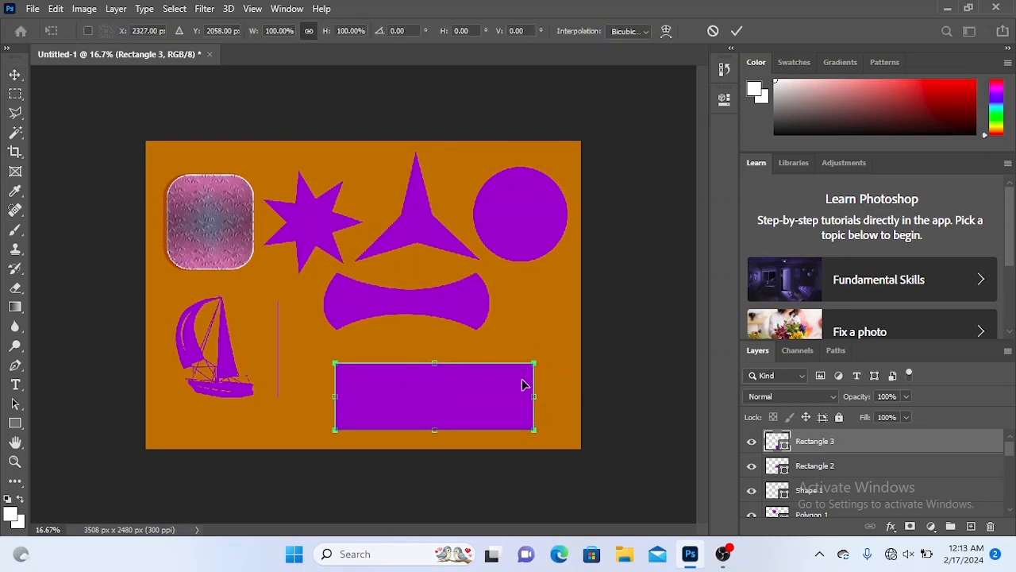
right_click(523, 385)
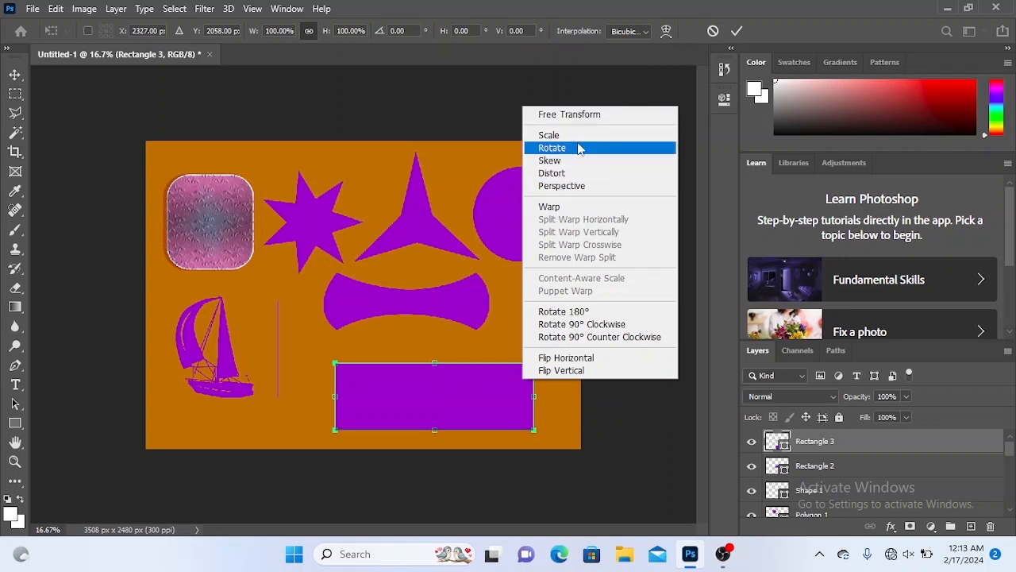
click(575, 187)
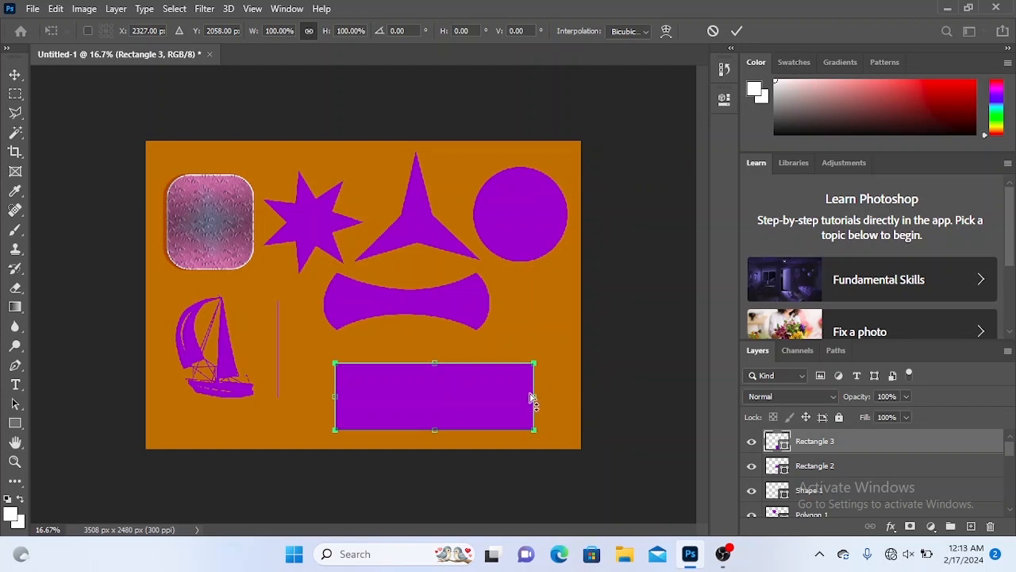
drag(535, 402, 502, 381)
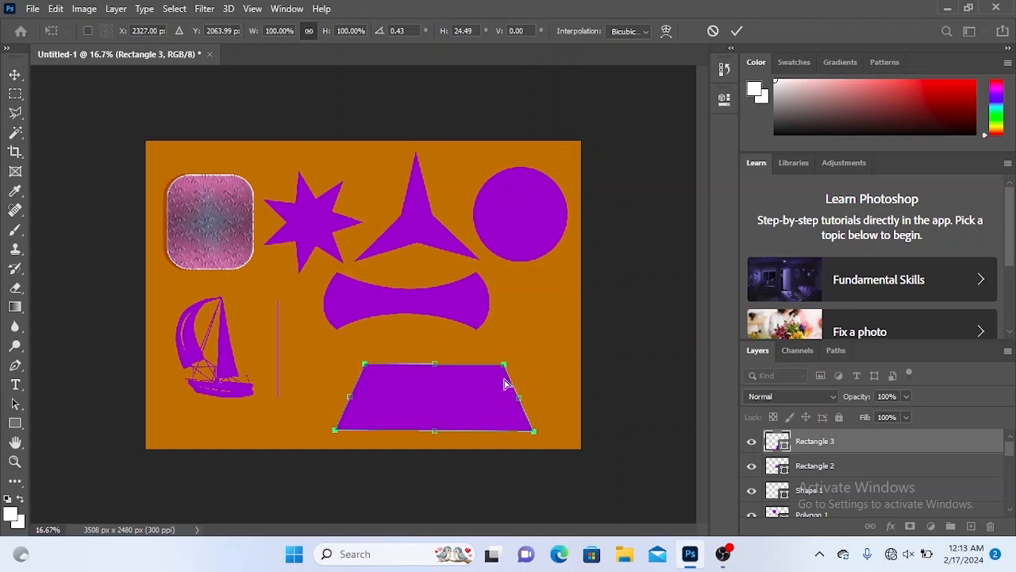
mouse_move(520, 397)
mouse_down()
mouse_move(540, 404)
mouse_move(473, 386)
mouse_move(513, 381)
mouse_move(519, 399)
mouse_move(508, 369)
mouse_move(546, 371)
mouse_move(532, 373)
mouse_move(517, 404)
mouse_move(529, 405)
mouse_move(526, 365)
mouse_move(520, 388)
mouse_up()
drag(520, 386, 536, 412)
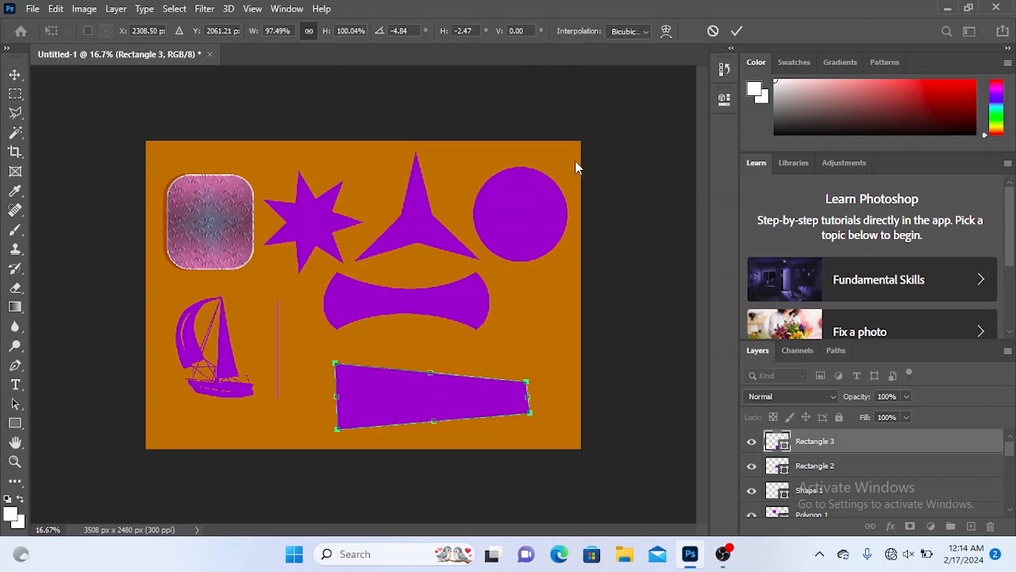
key(Return)
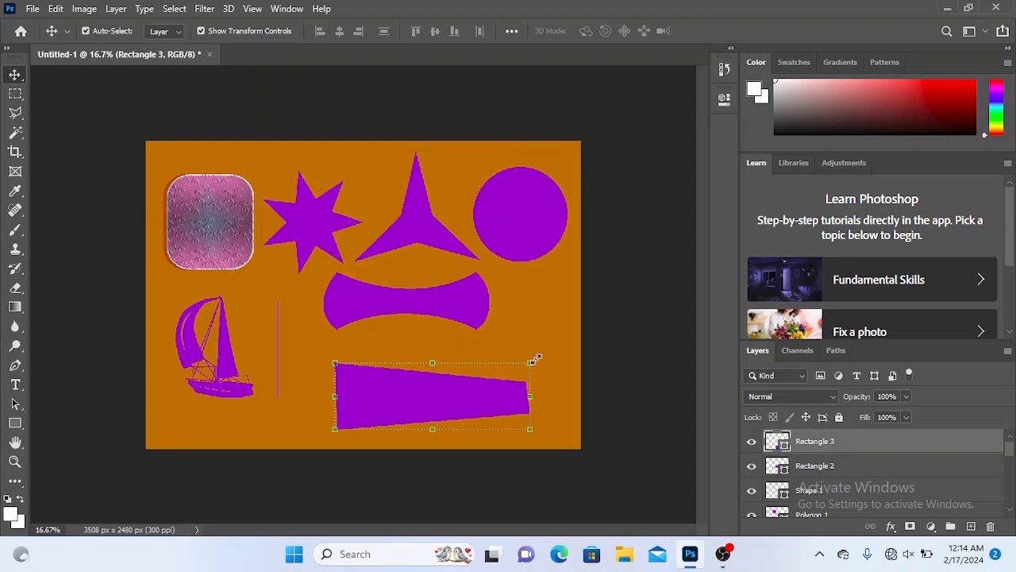
Step: Try rotating the tapered shape about 2.8° and moving it up and to the left, and undo this along with the perspective transform
mouse_move(542, 360)
mouse_down()
mouse_move(558, 347)
mouse_move(548, 347)
mouse_up()
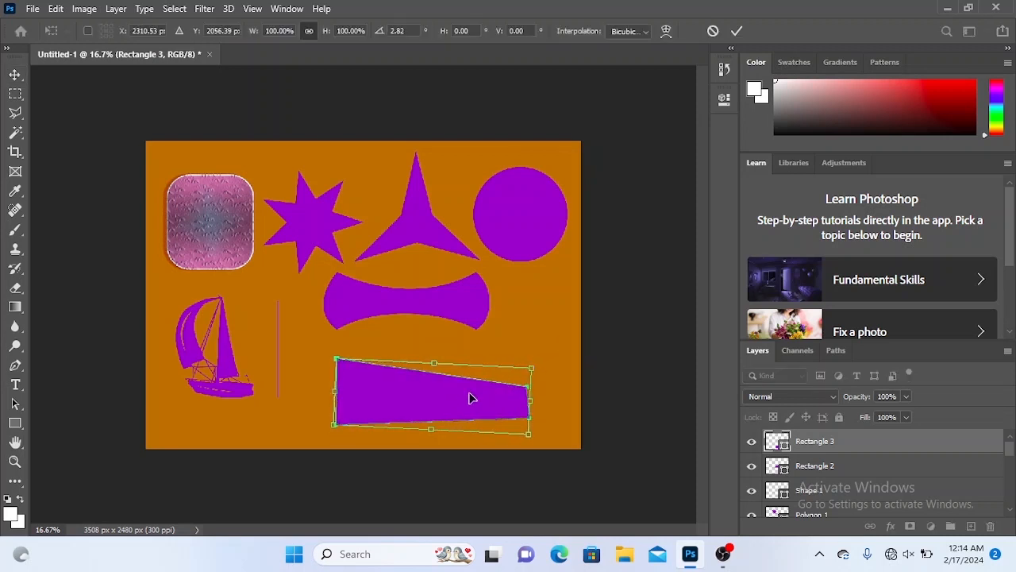
drag(469, 400, 453, 381)
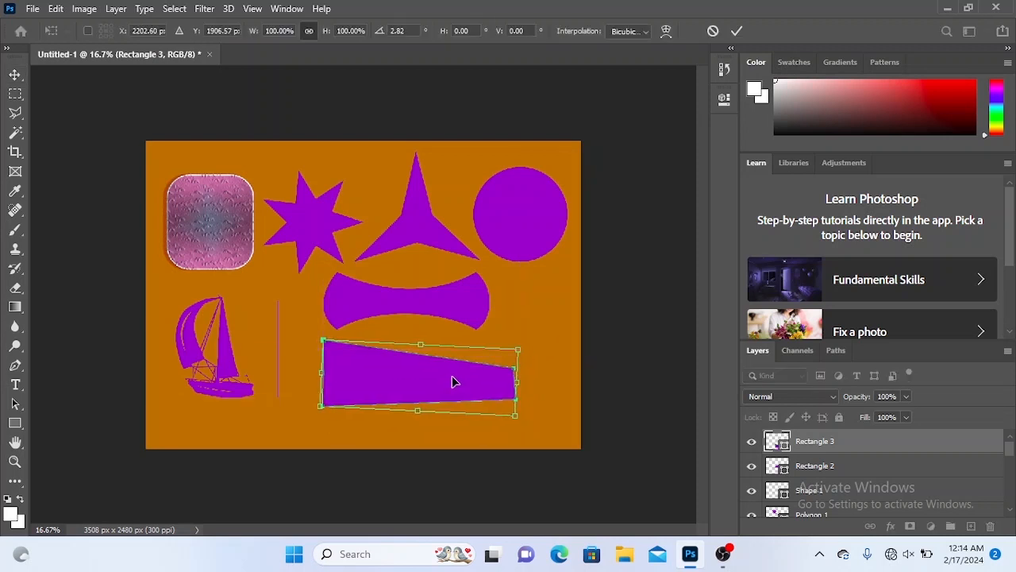
key(Return)
click(558, 310)
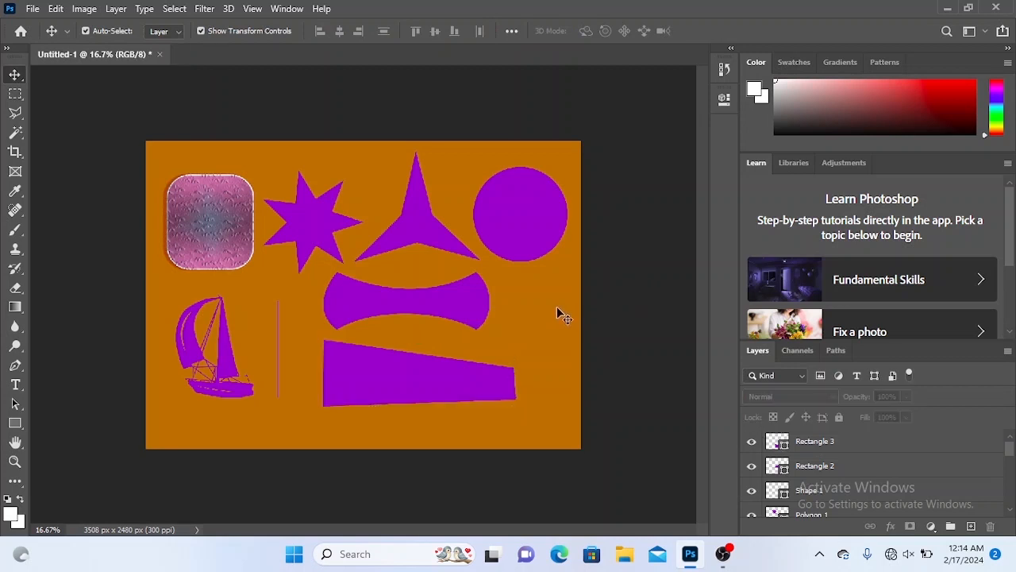
click(466, 399)
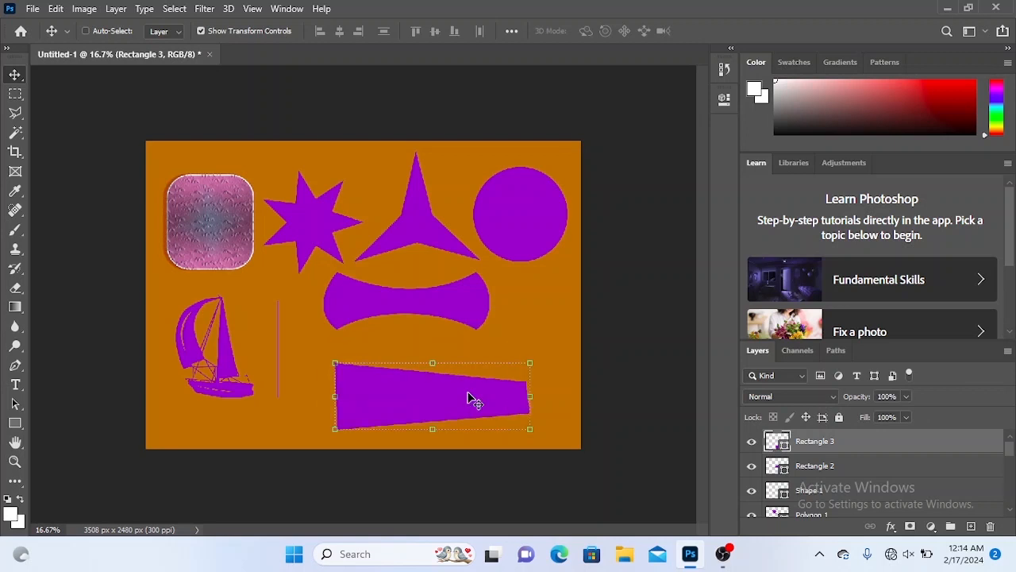
key(ctrl+z)
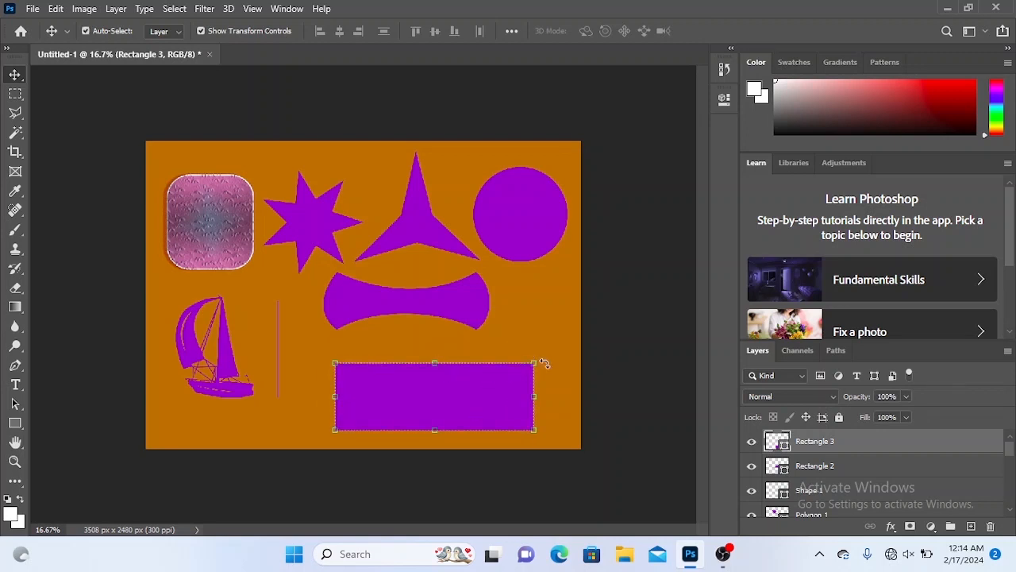
Step: Apply a perspective transform to the lower rectangle that crosses its right corners into a bow-tie shape, and move it slightly up
key(ctrl+t)
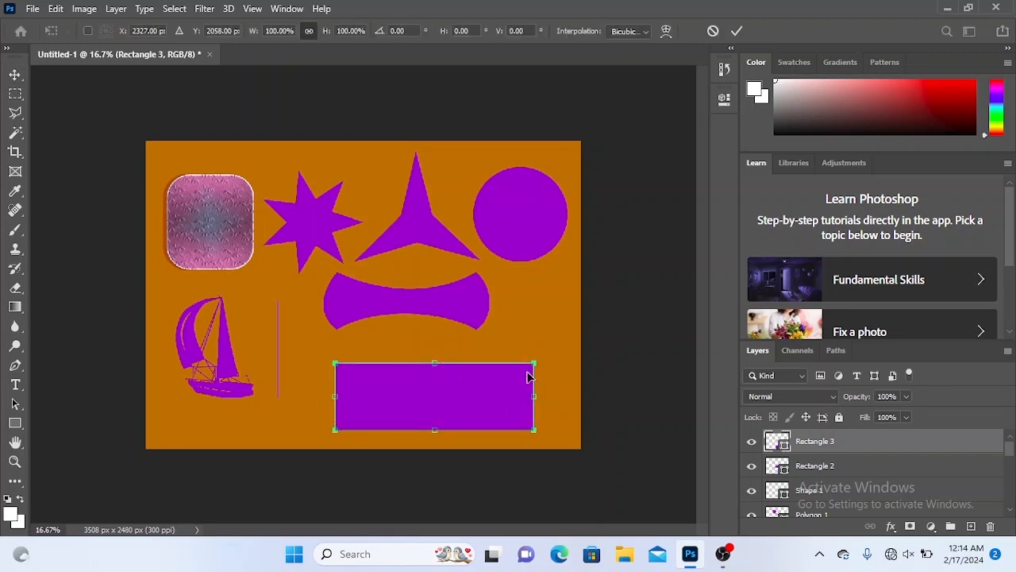
right_click(524, 382)
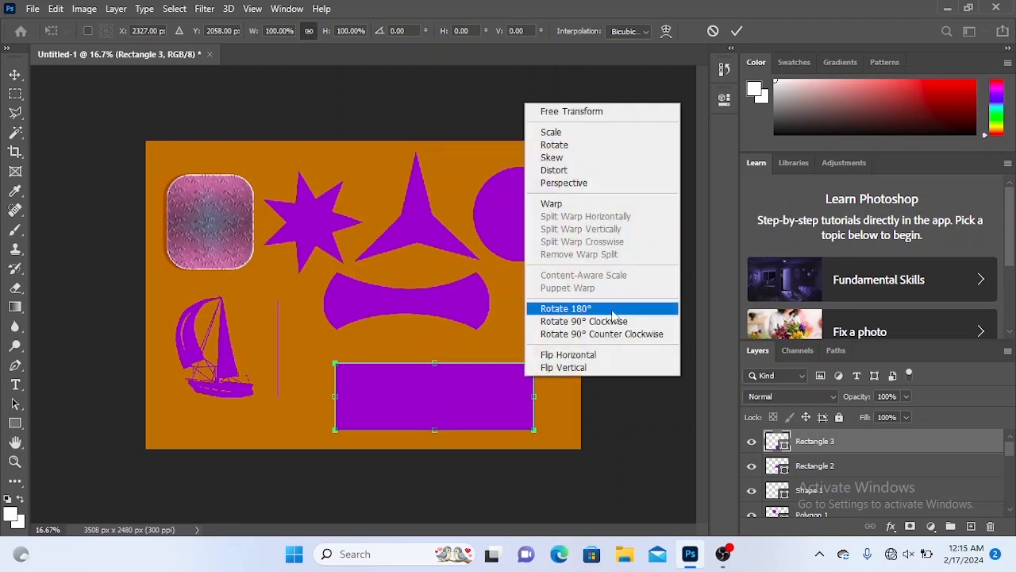
click(572, 186)
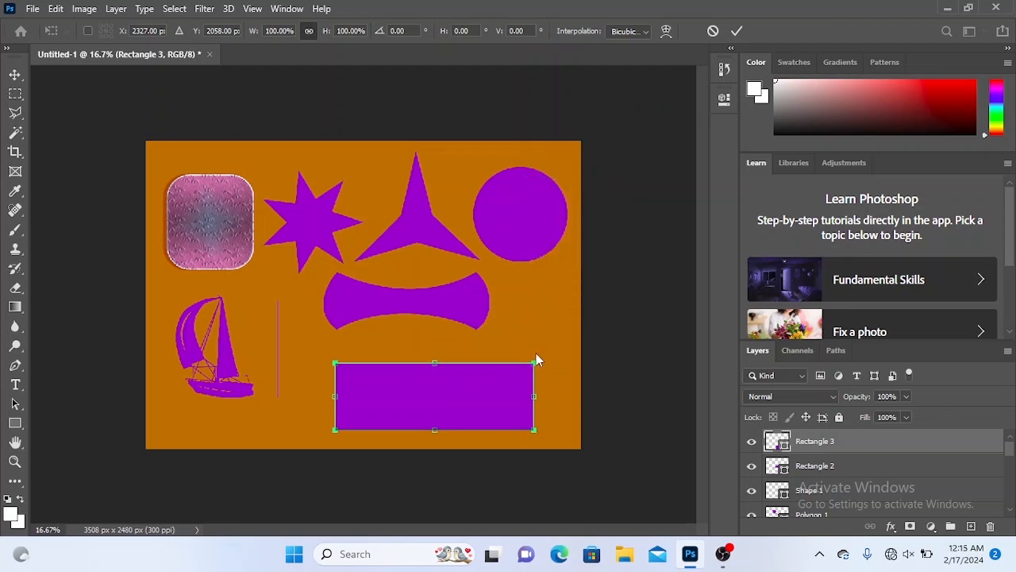
drag(532, 369, 538, 452)
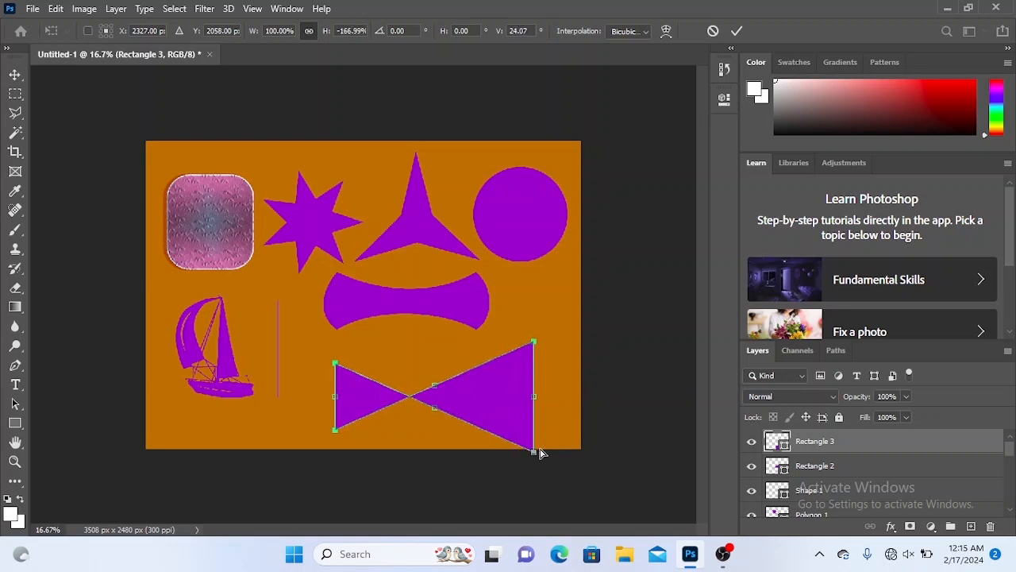
click(736, 31)
drag(502, 411, 500, 388)
click(565, 366)
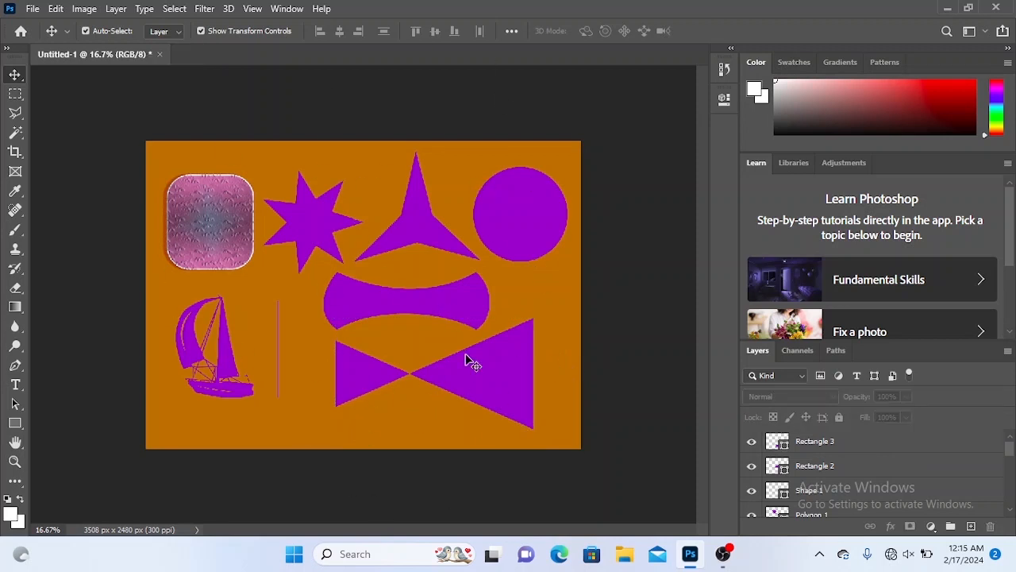
Step: Try flipping the bow-tie shape vertically, and reverse it with a second vertical flip
click(481, 390)
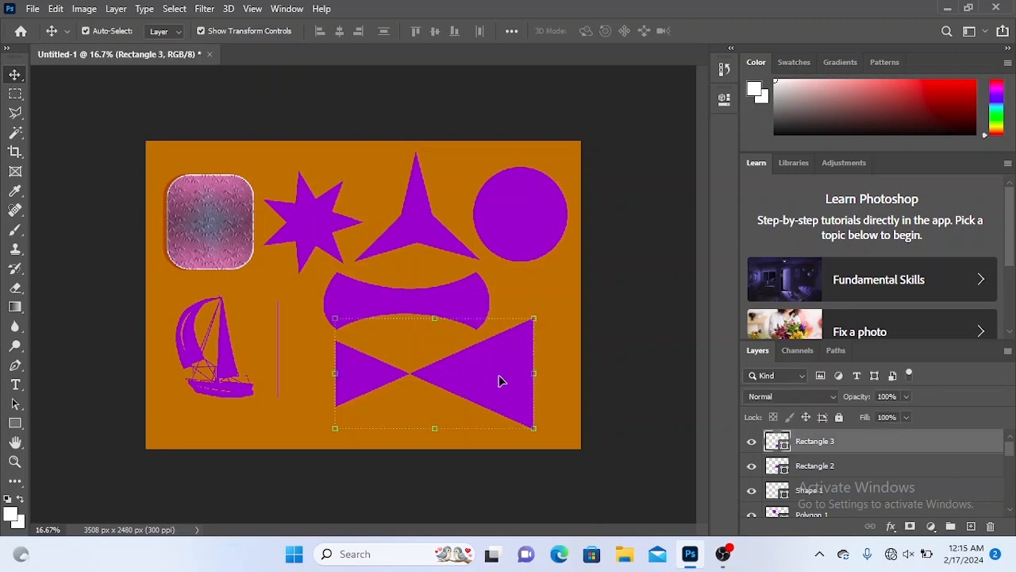
right_click(529, 329)
click(517, 334)
key(ctrl+t)
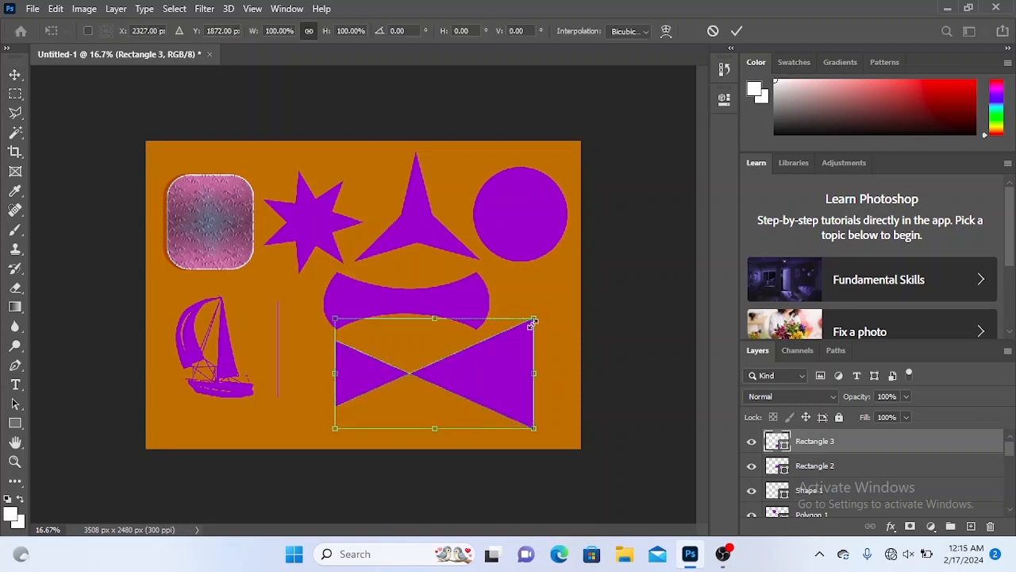
right_click(524, 340)
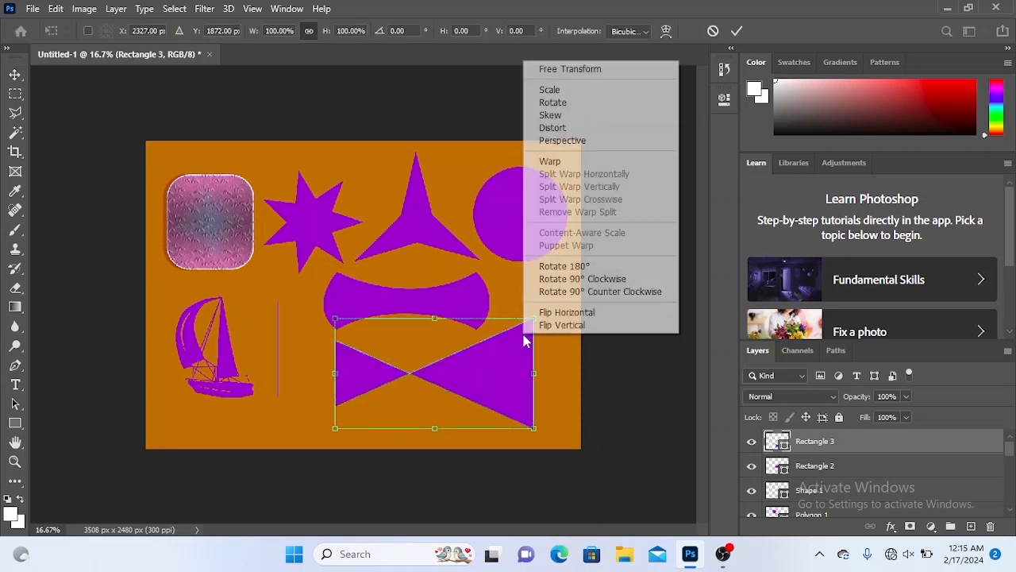
click(564, 327)
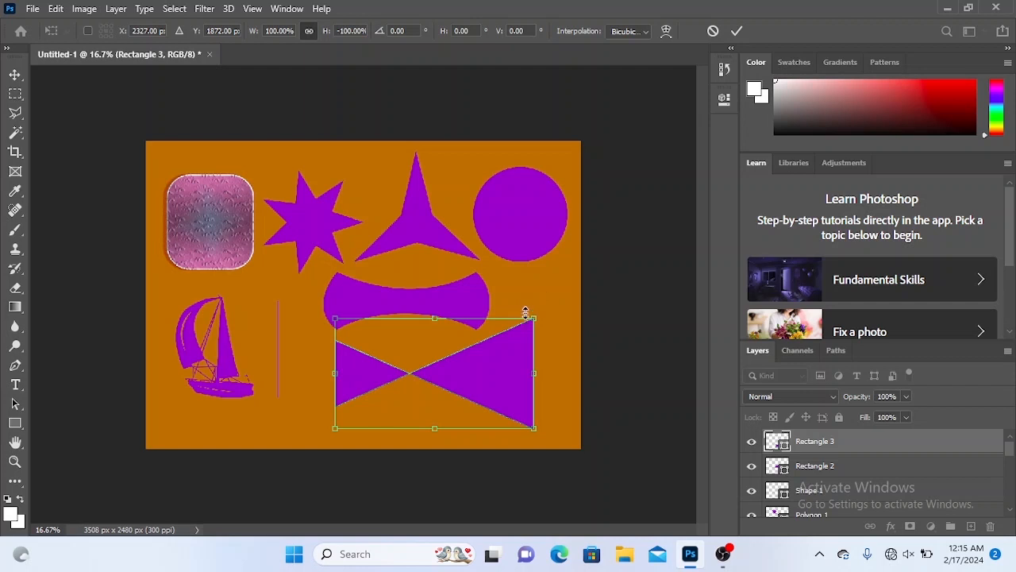
right_click(503, 369)
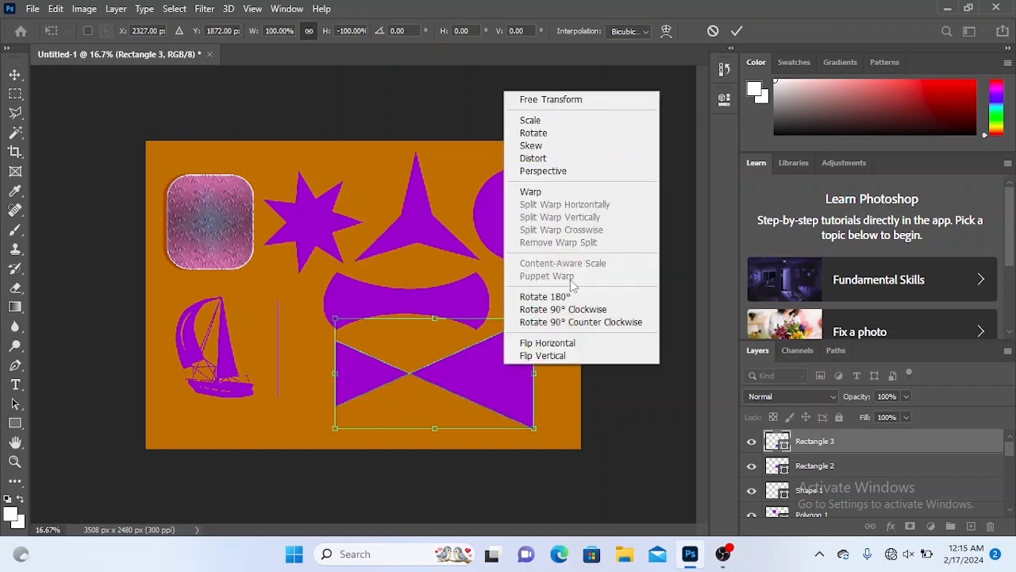
click(533, 357)
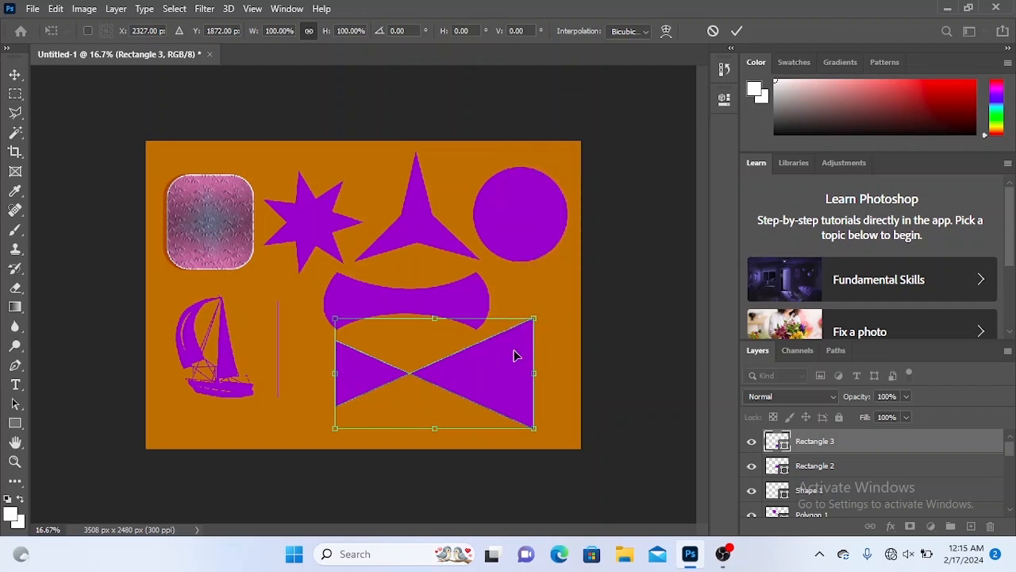
Step: Flip the bow-tie shape horizontally and move it about 137 px left and 94 px down, below the warped shape
right_click(513, 357)
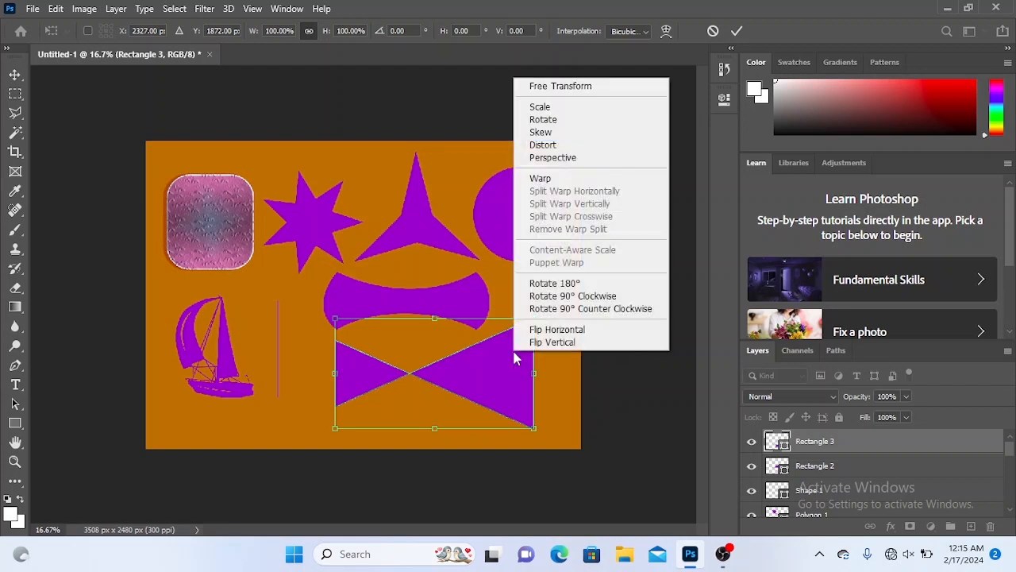
click(557, 328)
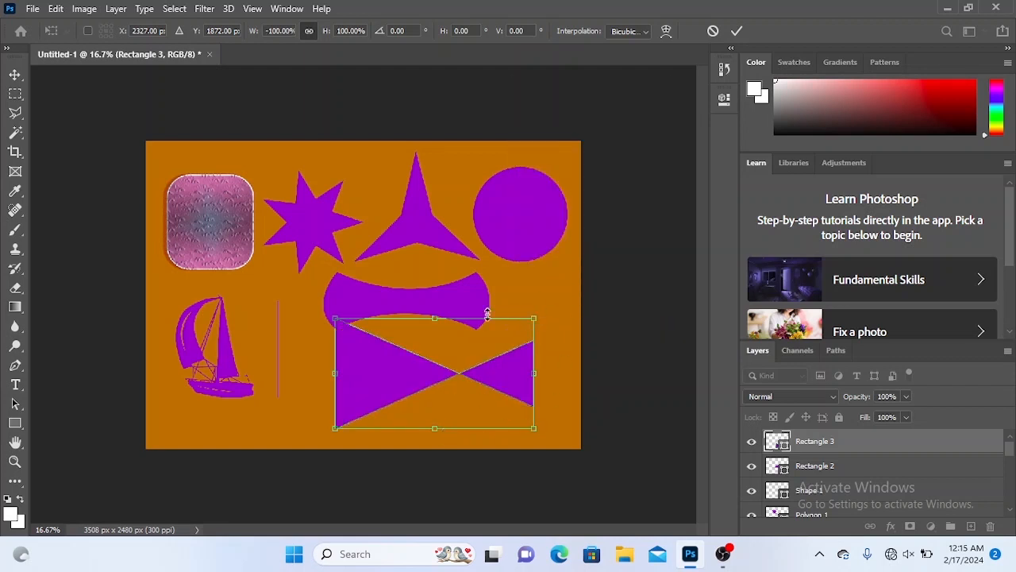
click(737, 31)
drag(419, 397, 381, 404)
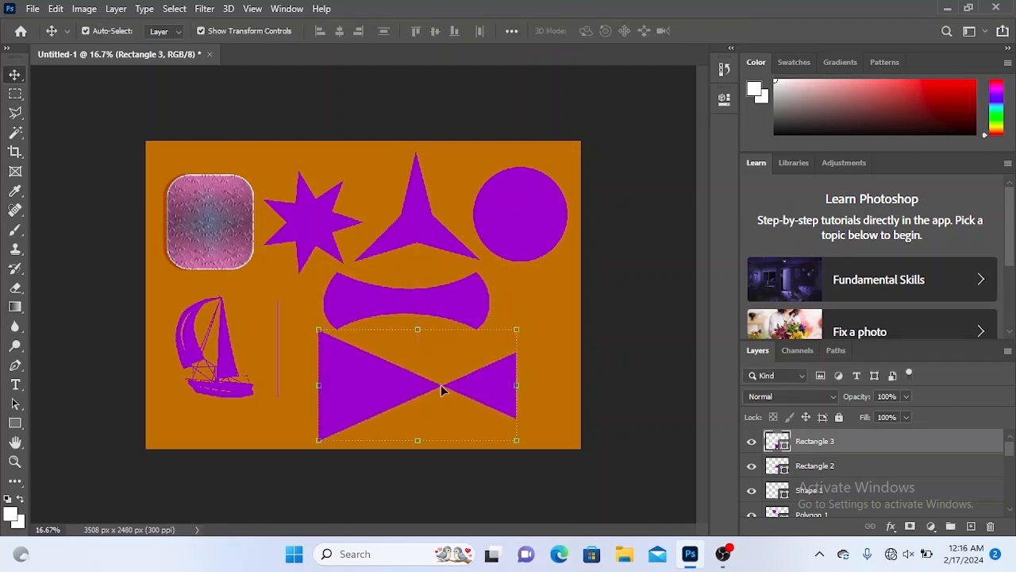
click(530, 335)
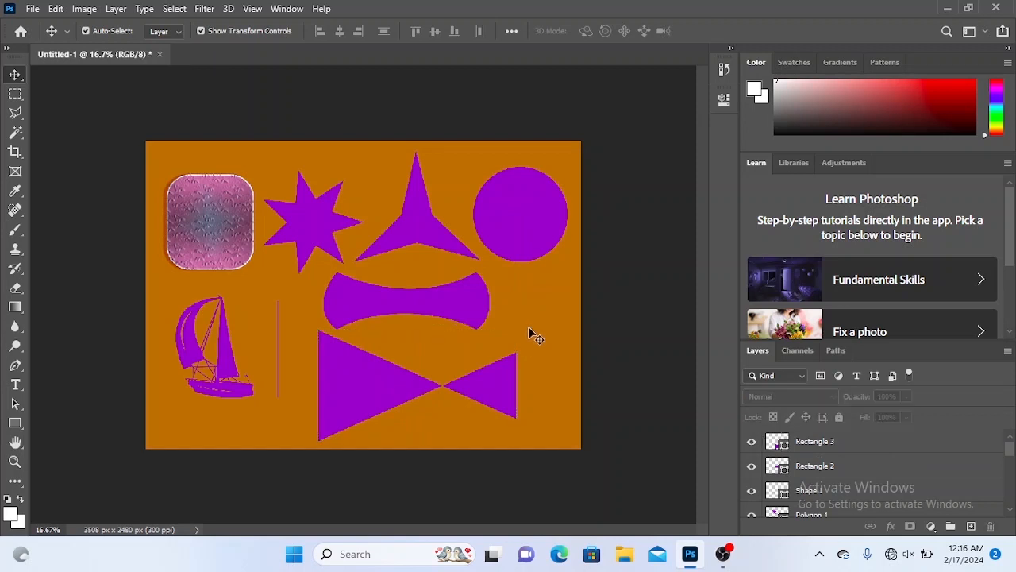
Step: Flip the moved bow-tie shape horizontally again to put its larger triangle on the right, and deselect it
click(496, 400)
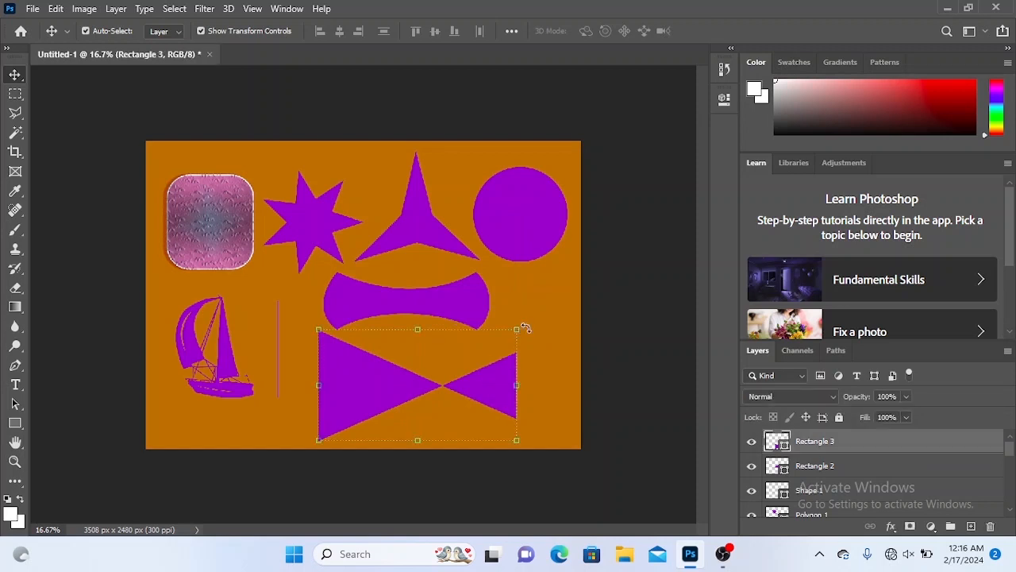
click(525, 328)
right_click(495, 355)
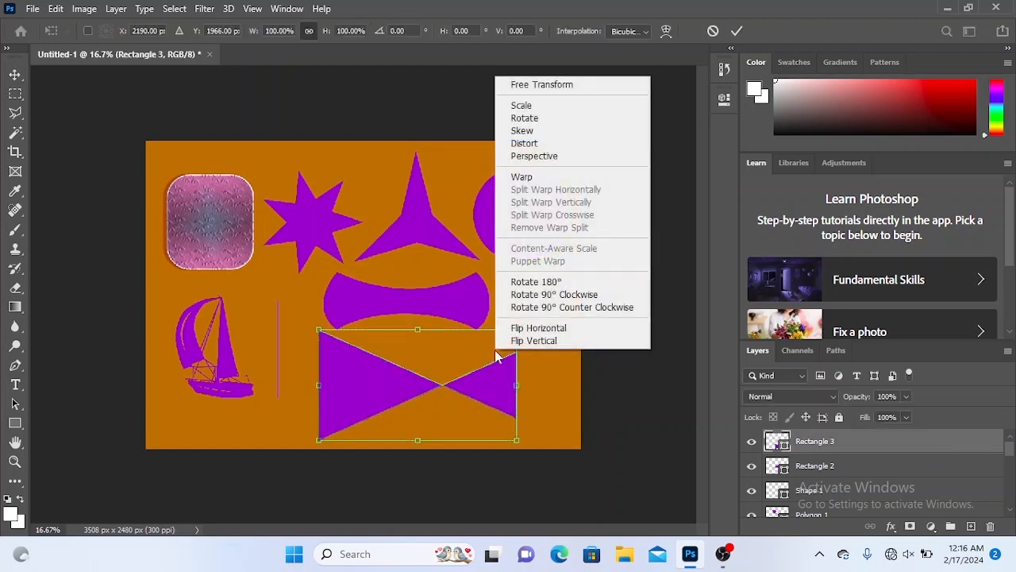
click(540, 328)
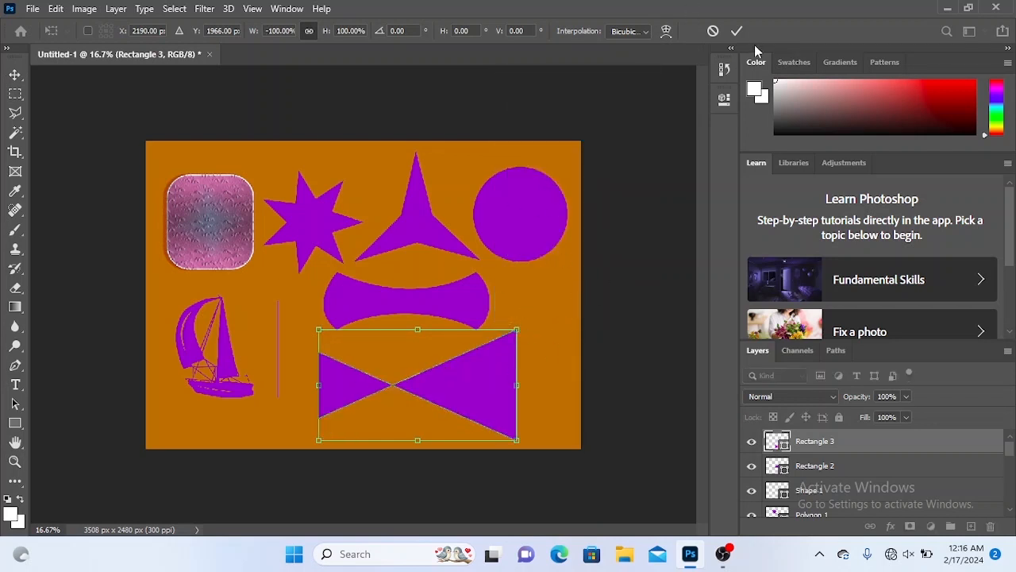
click(738, 32)
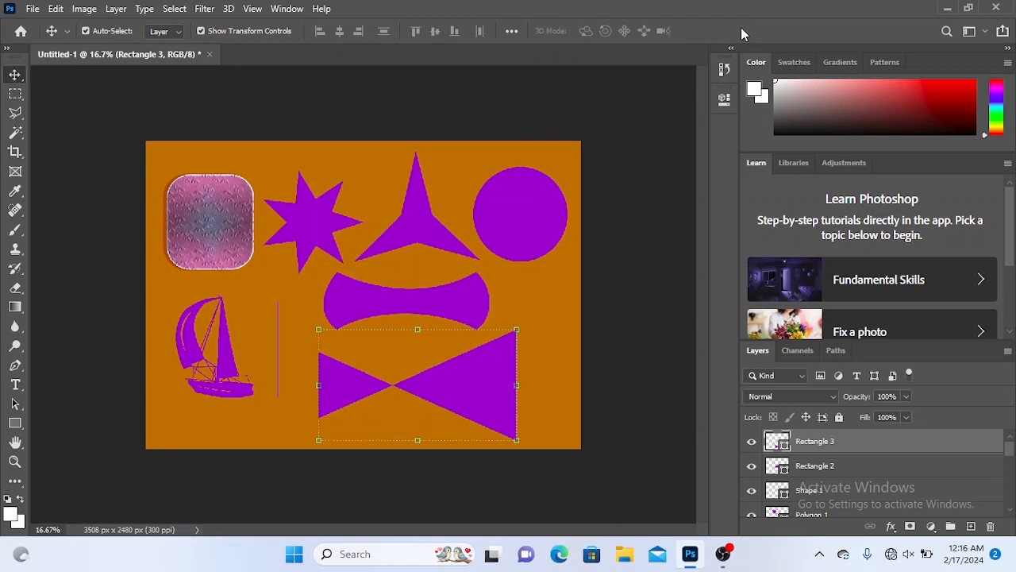
click(554, 304)
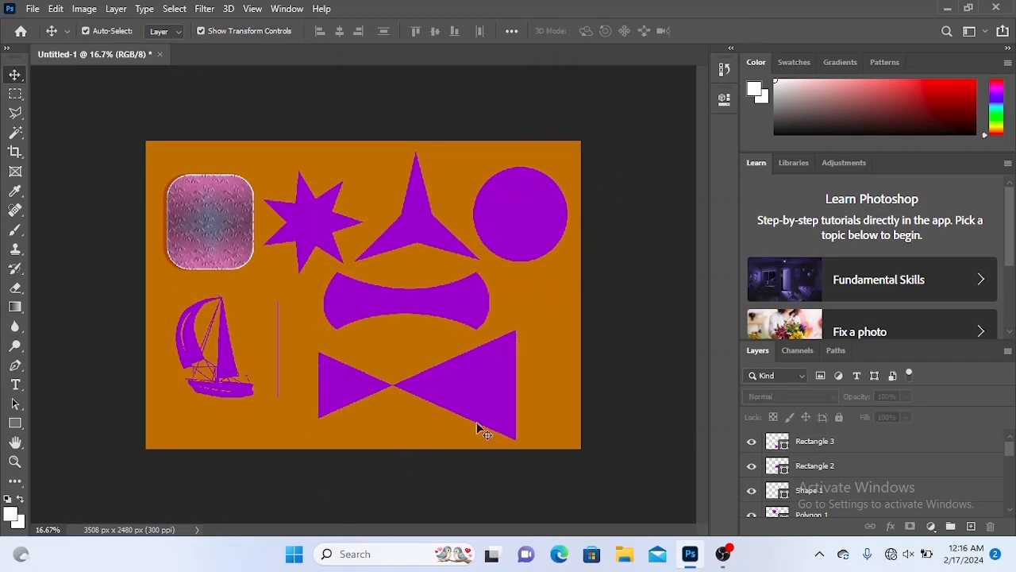